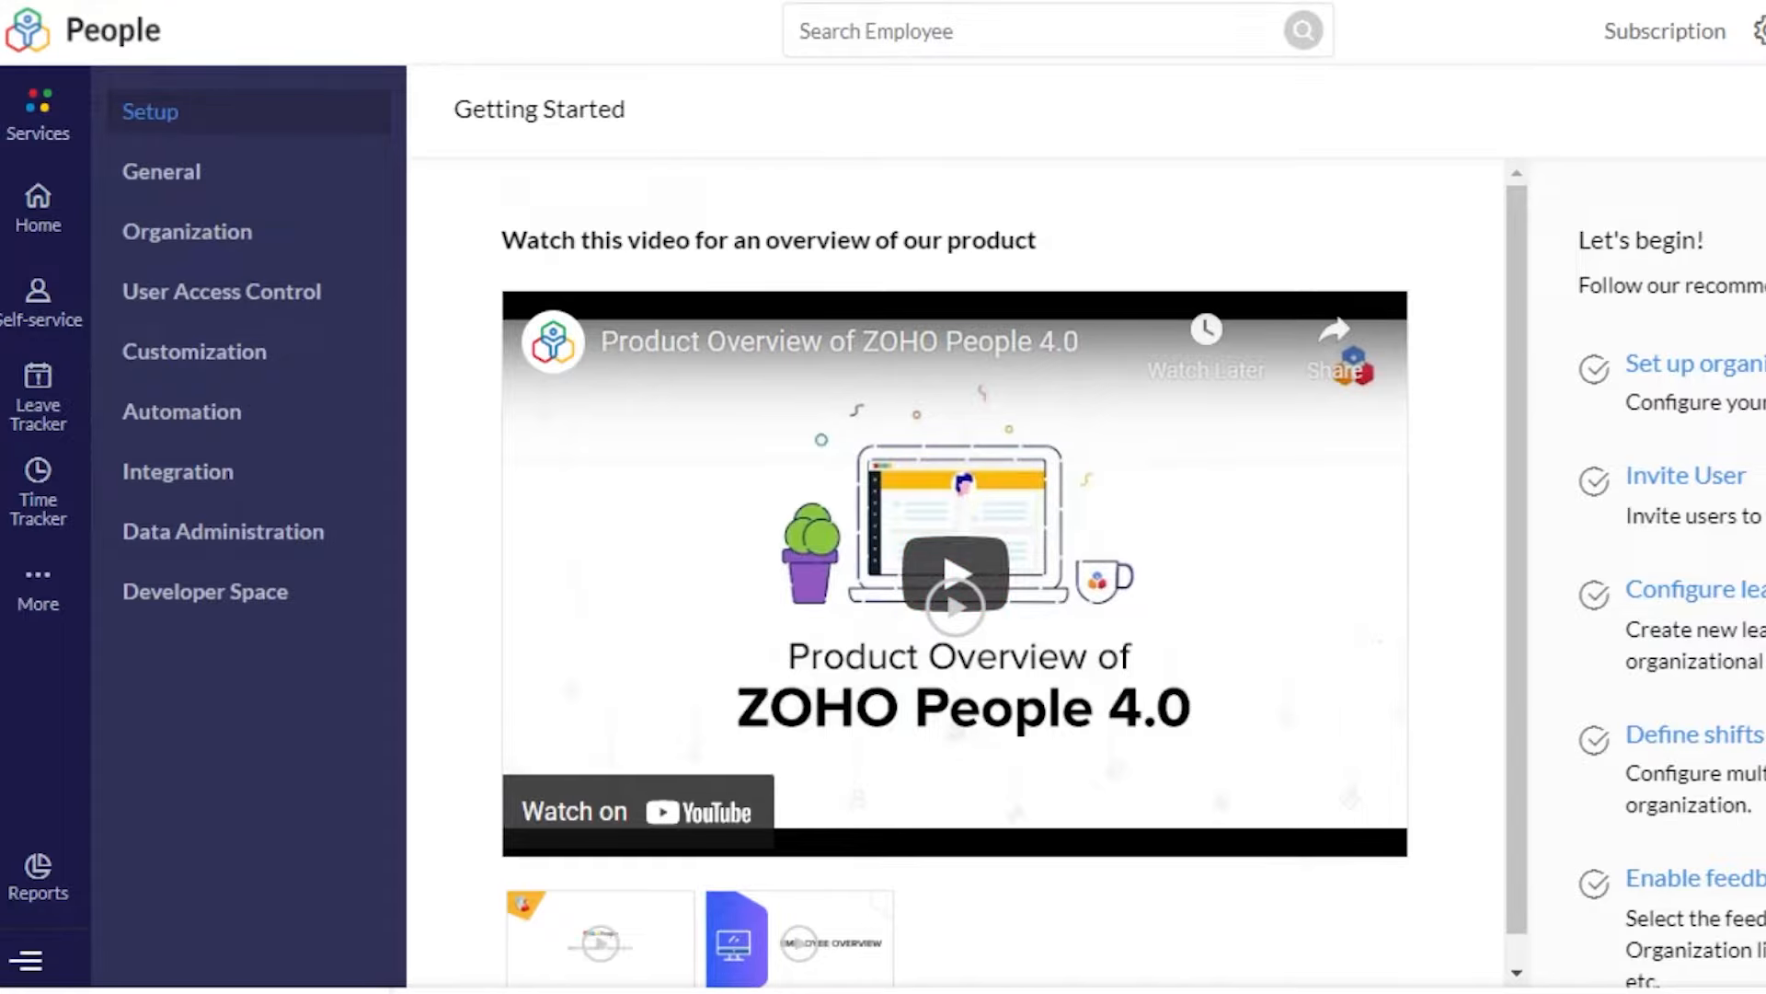
# Step: Look over the account panel and the recommended workflow on the Getting Started page
pyautogui.click(1726, 31)
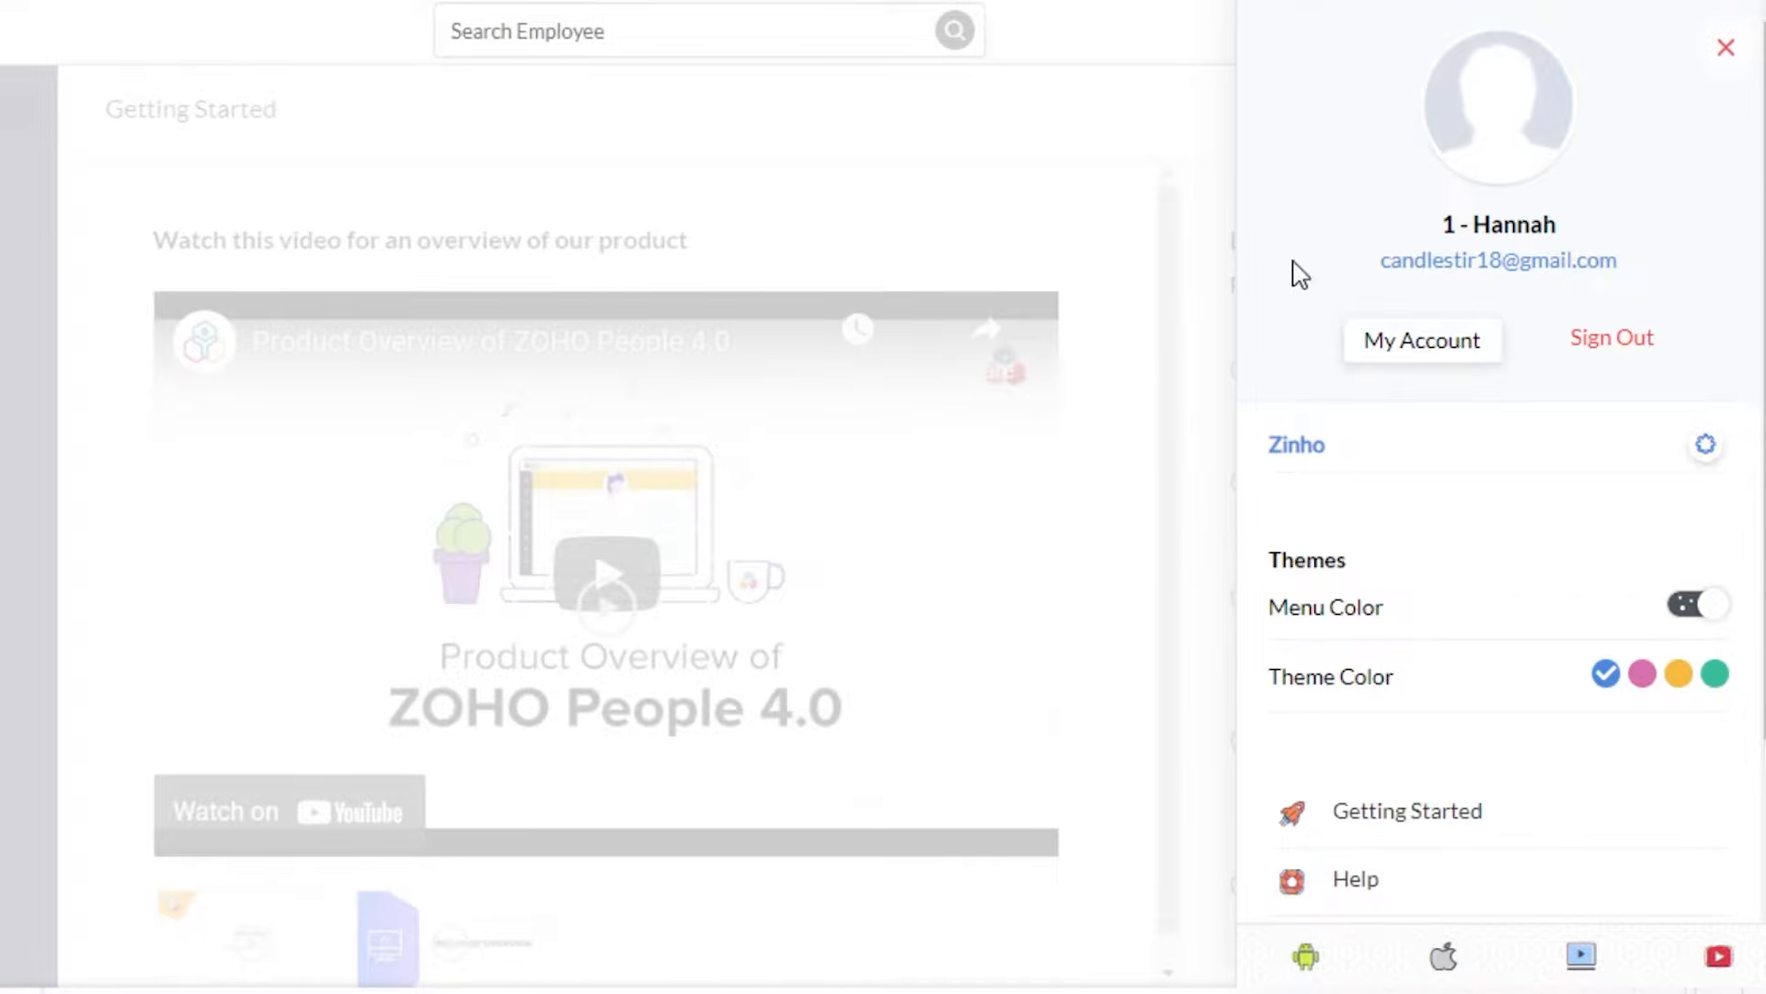
pyautogui.click(1726, 47)
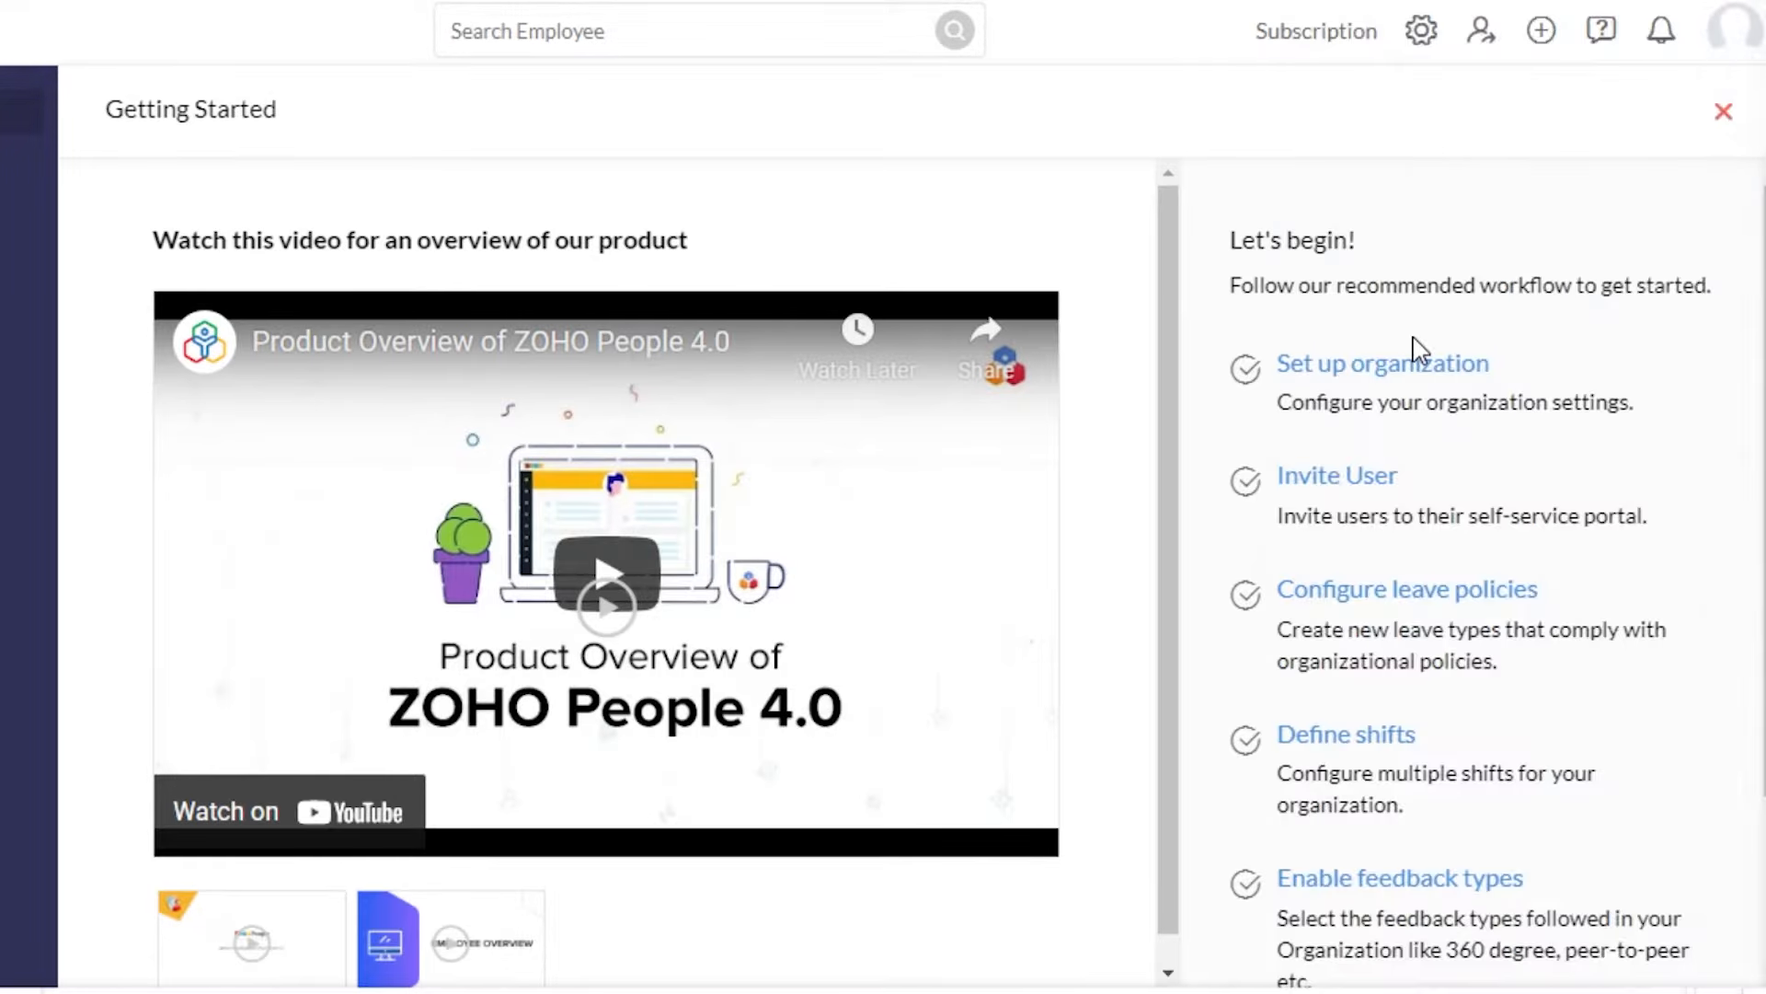
pyautogui.scroll(-2, 1472, 571)
pyautogui.scroll(2, 1472, 570)
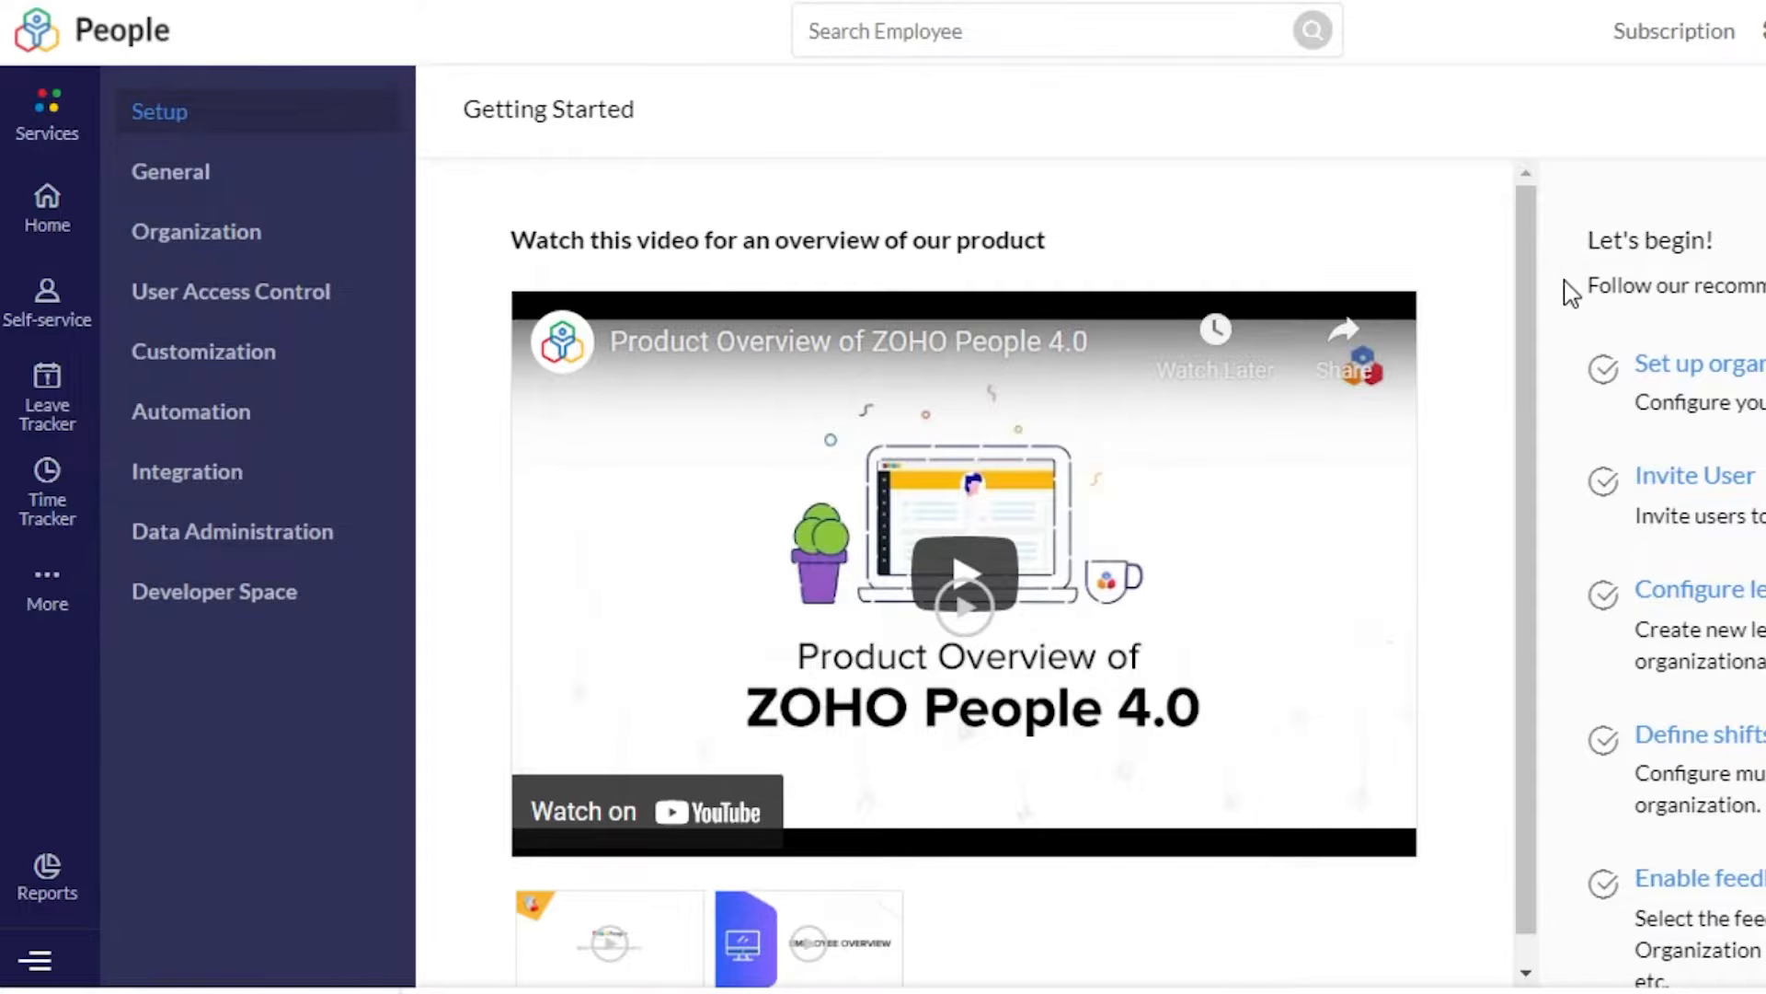
pyautogui.scroll(-3, 1674, 552)
pyautogui.scroll(3, 1674, 552)
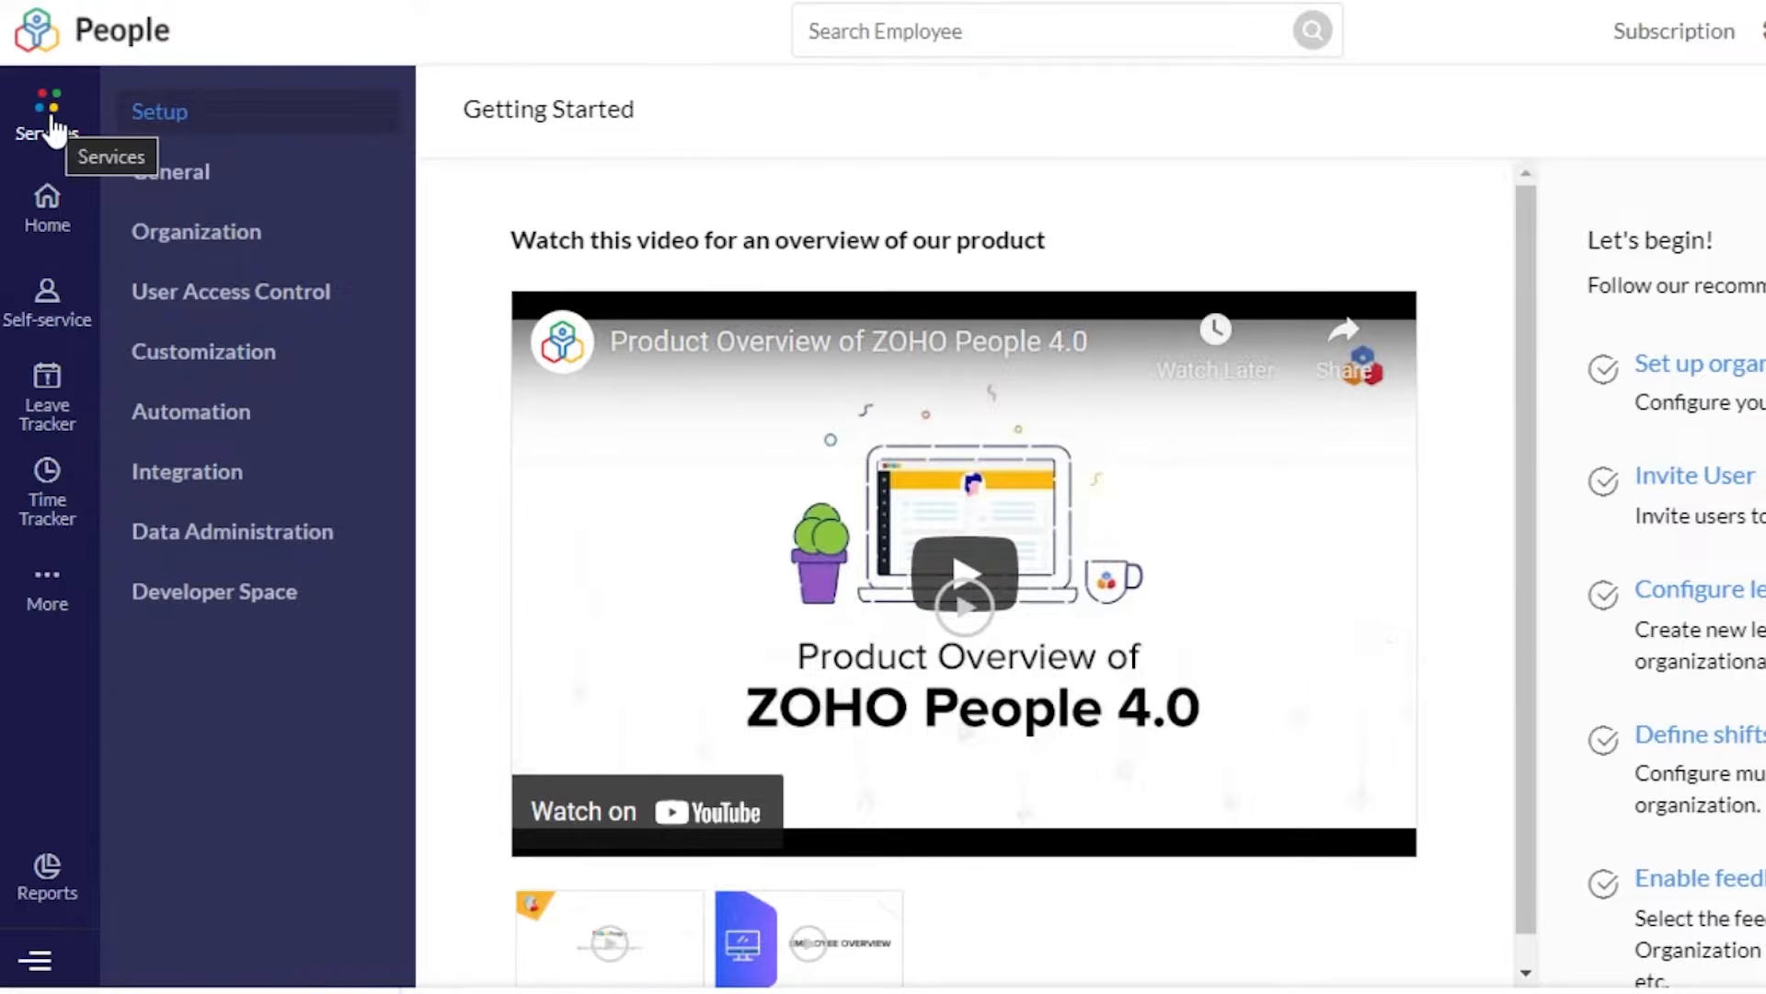
# Step: Create a new service named "Test" with the description "description" and the rising bar chart icon
pyautogui.click(52, 129)
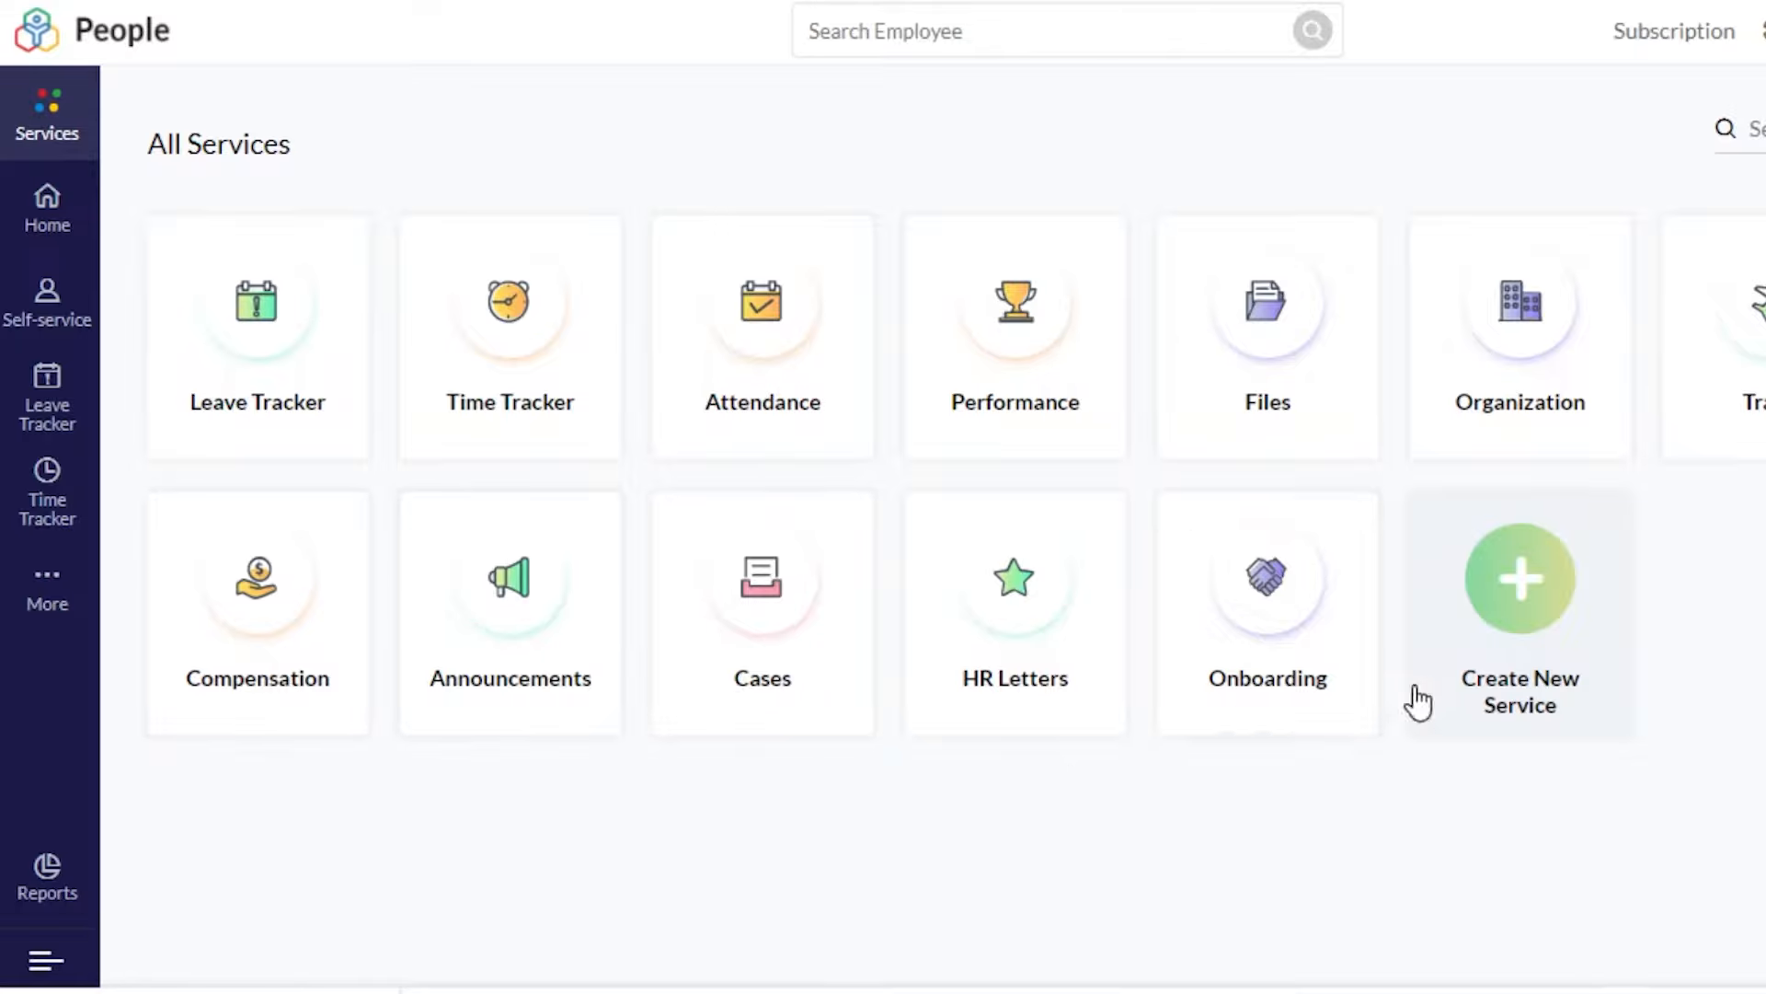
pyautogui.click(1542, 566)
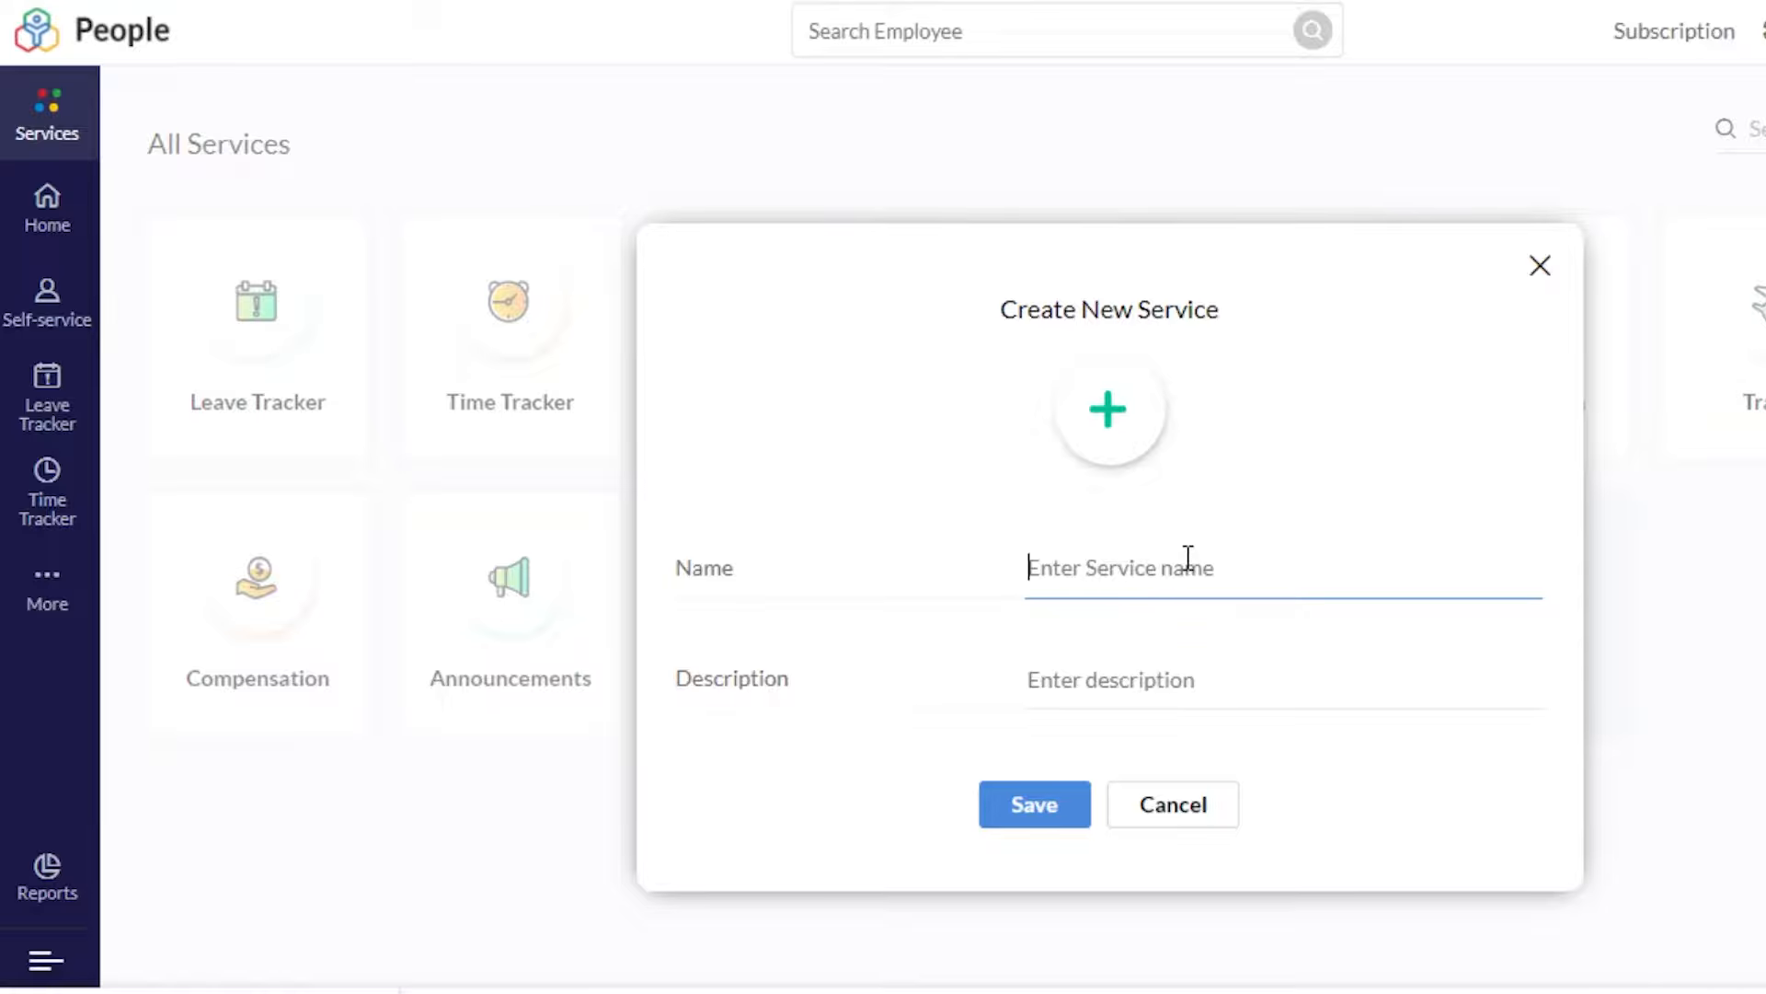
pyautogui.write('Test')
pyautogui.click(1157, 688)
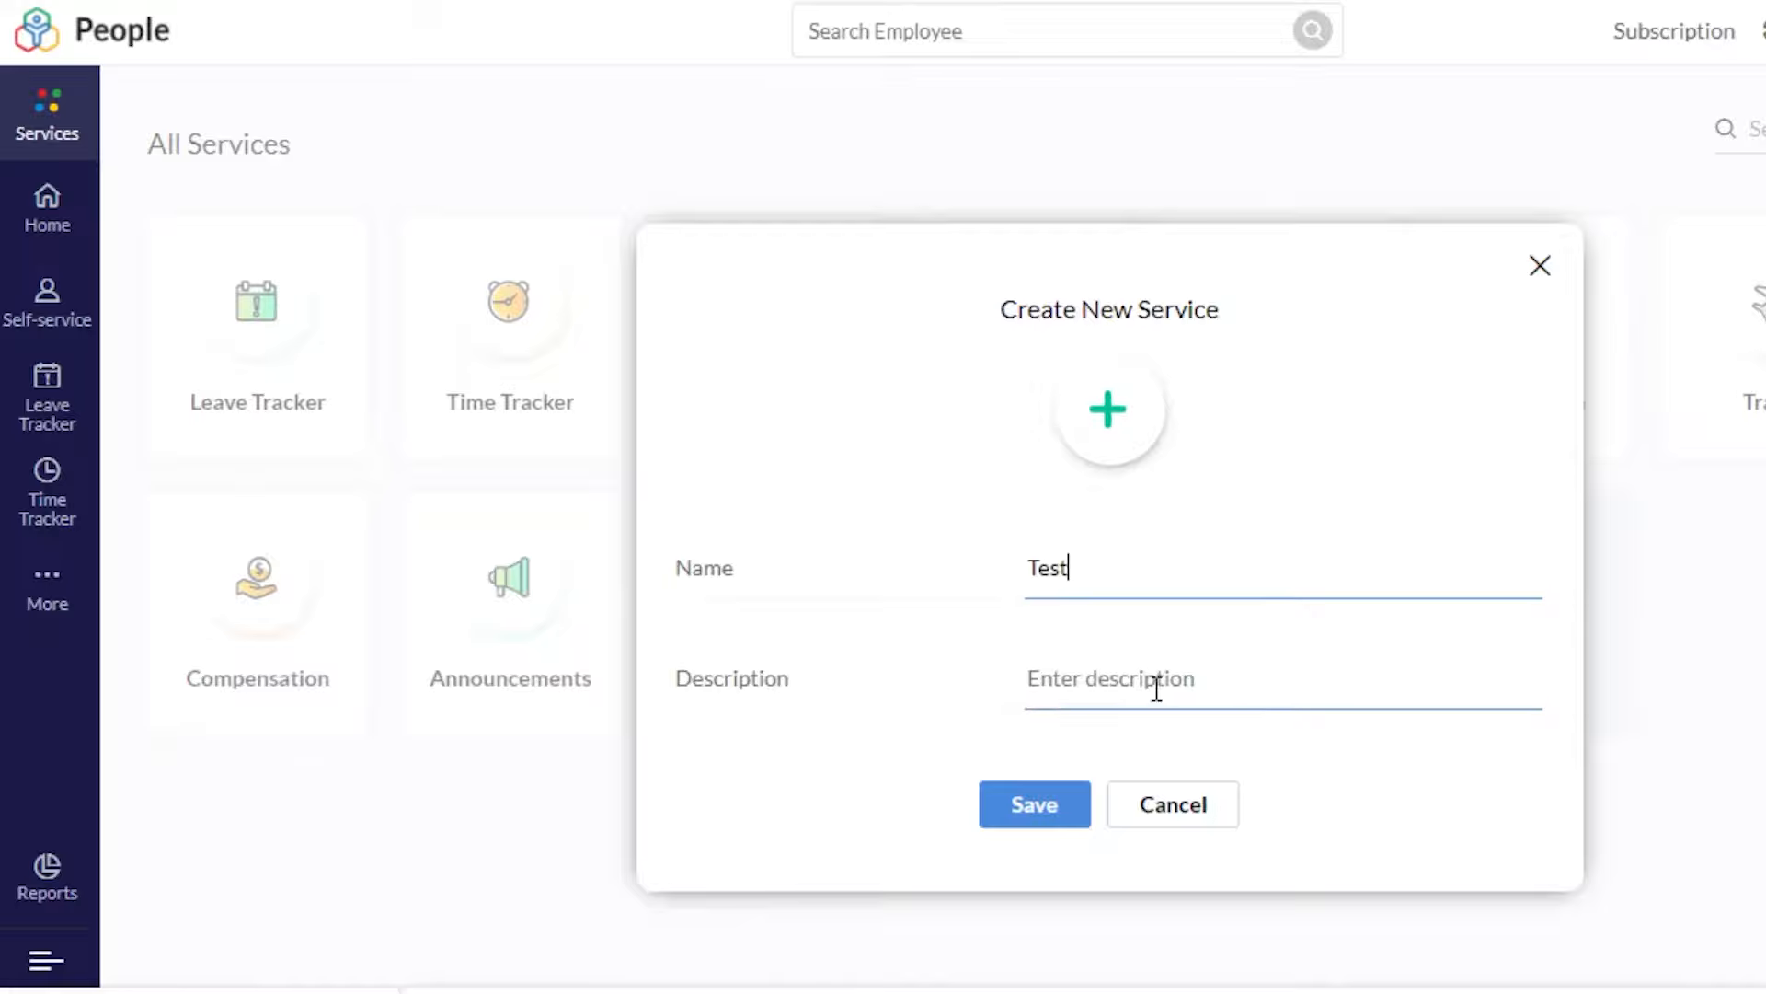
pyautogui.write('d')
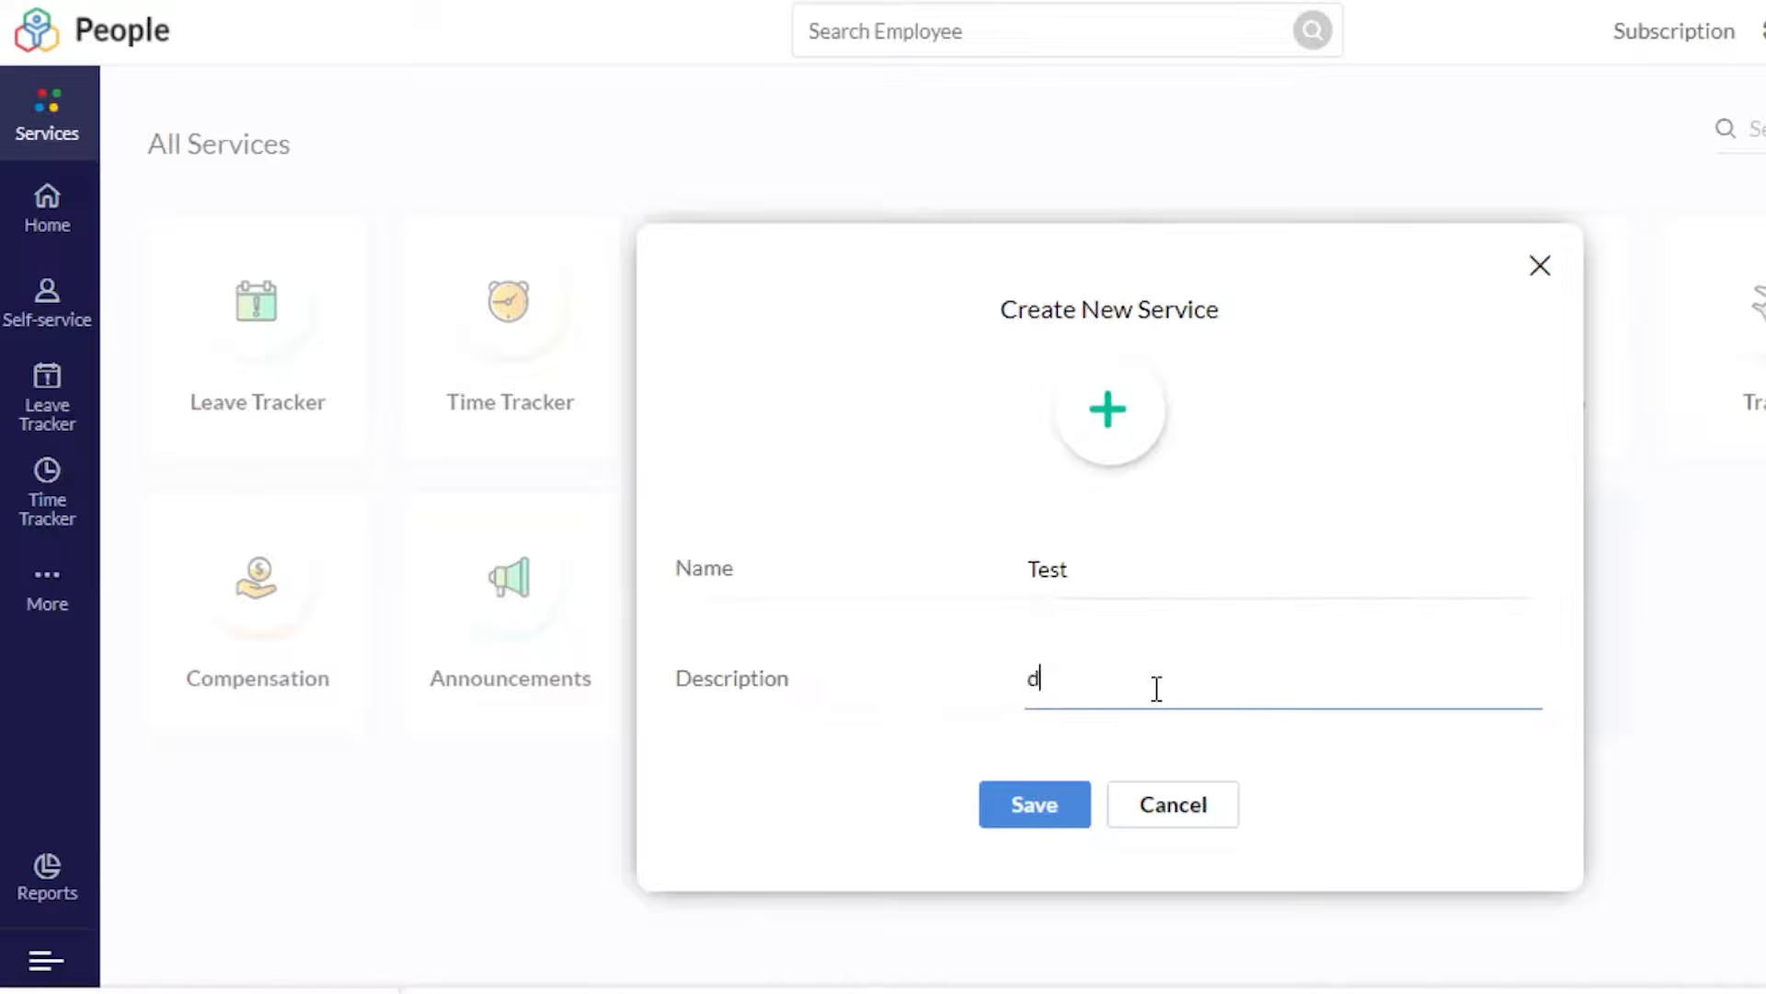
pyautogui.write('escription')
pyautogui.click(1108, 414)
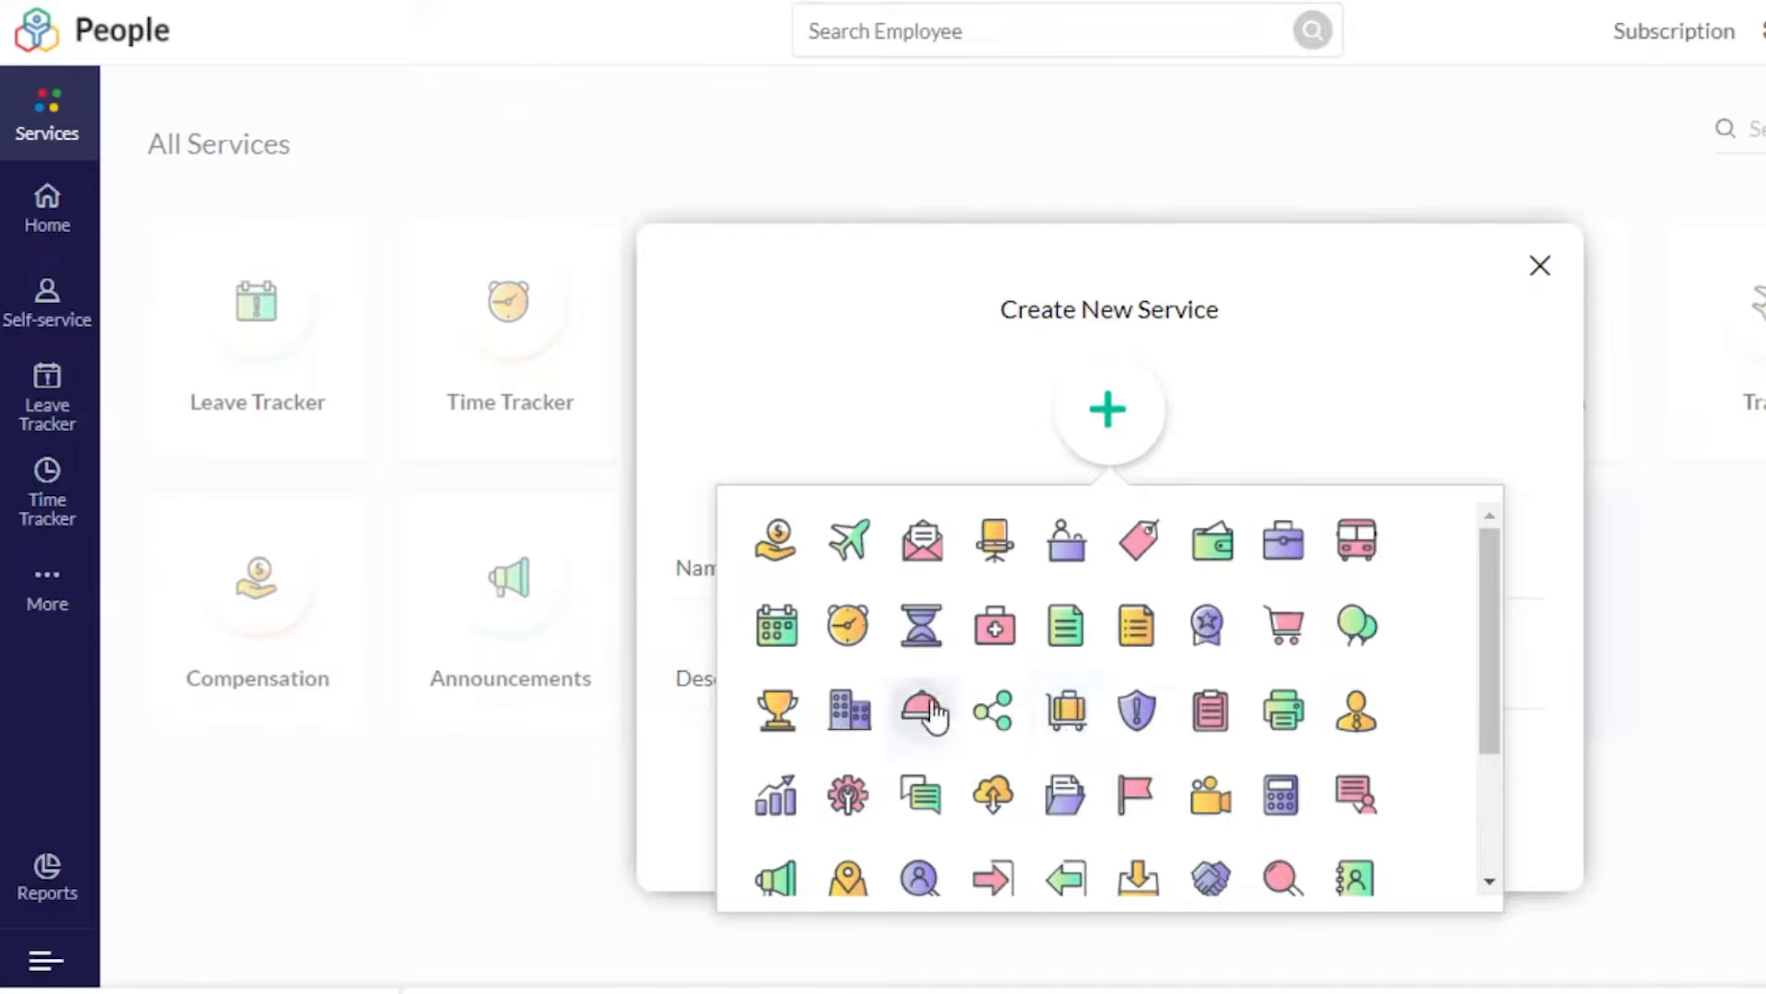
pyautogui.click(789, 809)
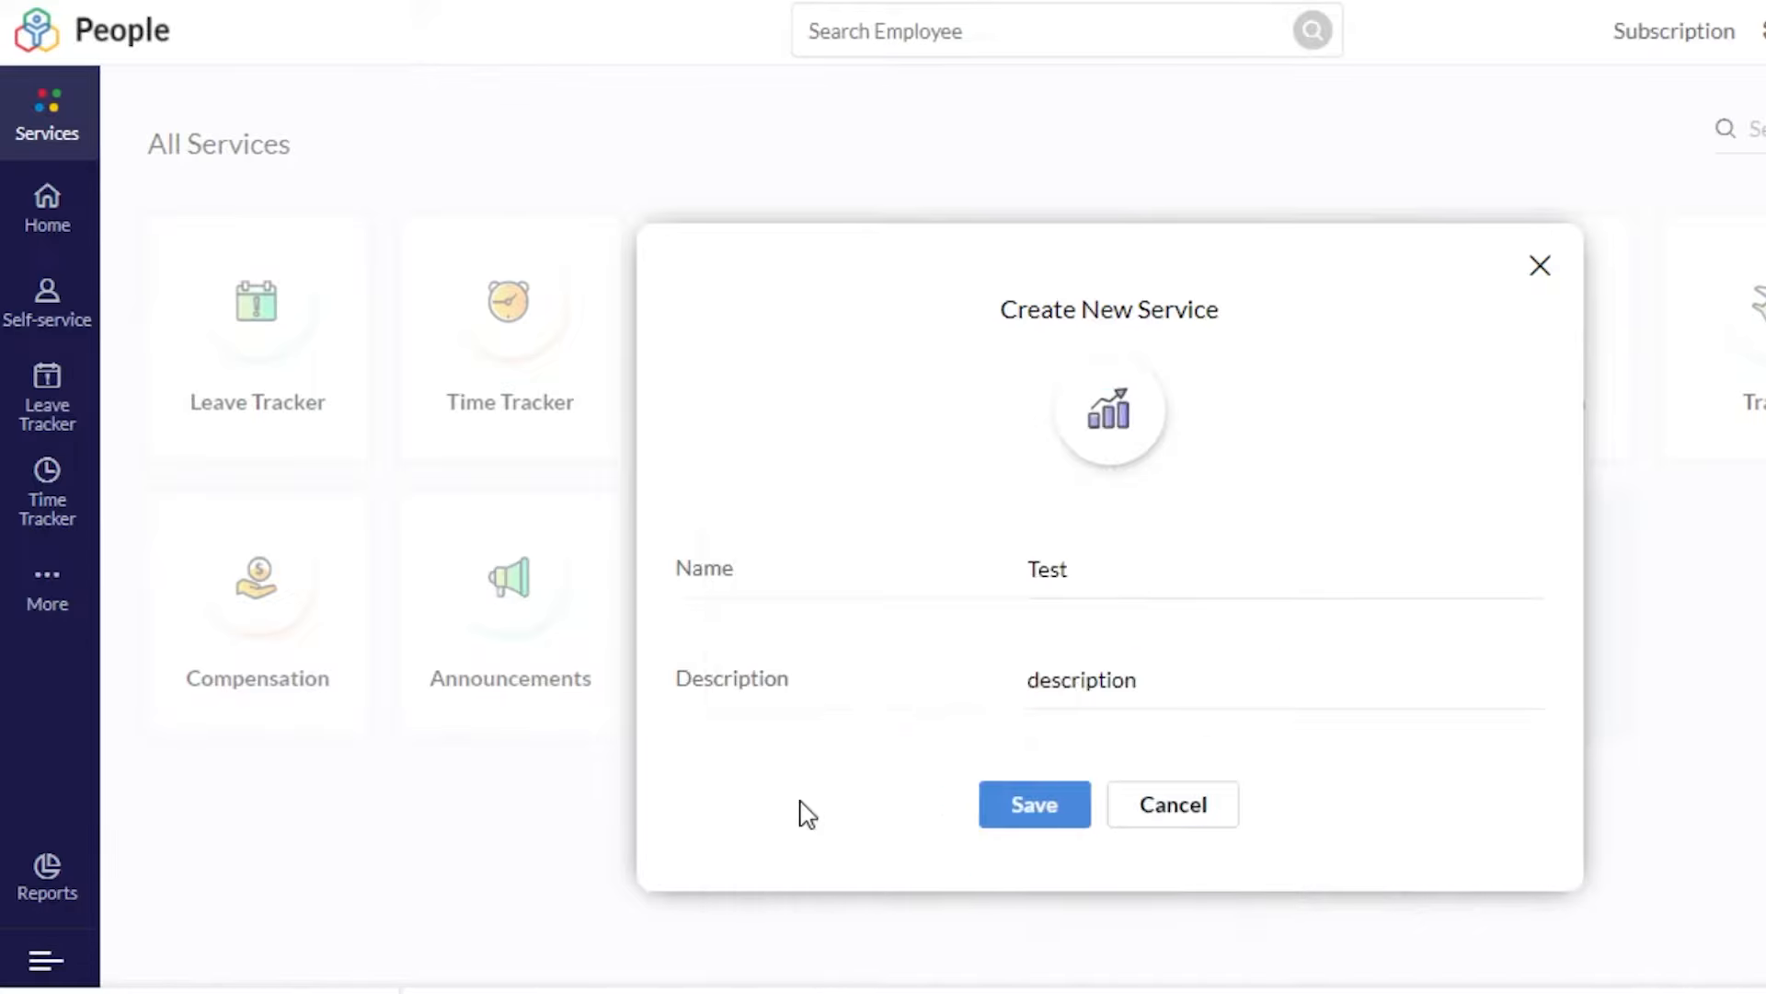
pyautogui.click(1023, 817)
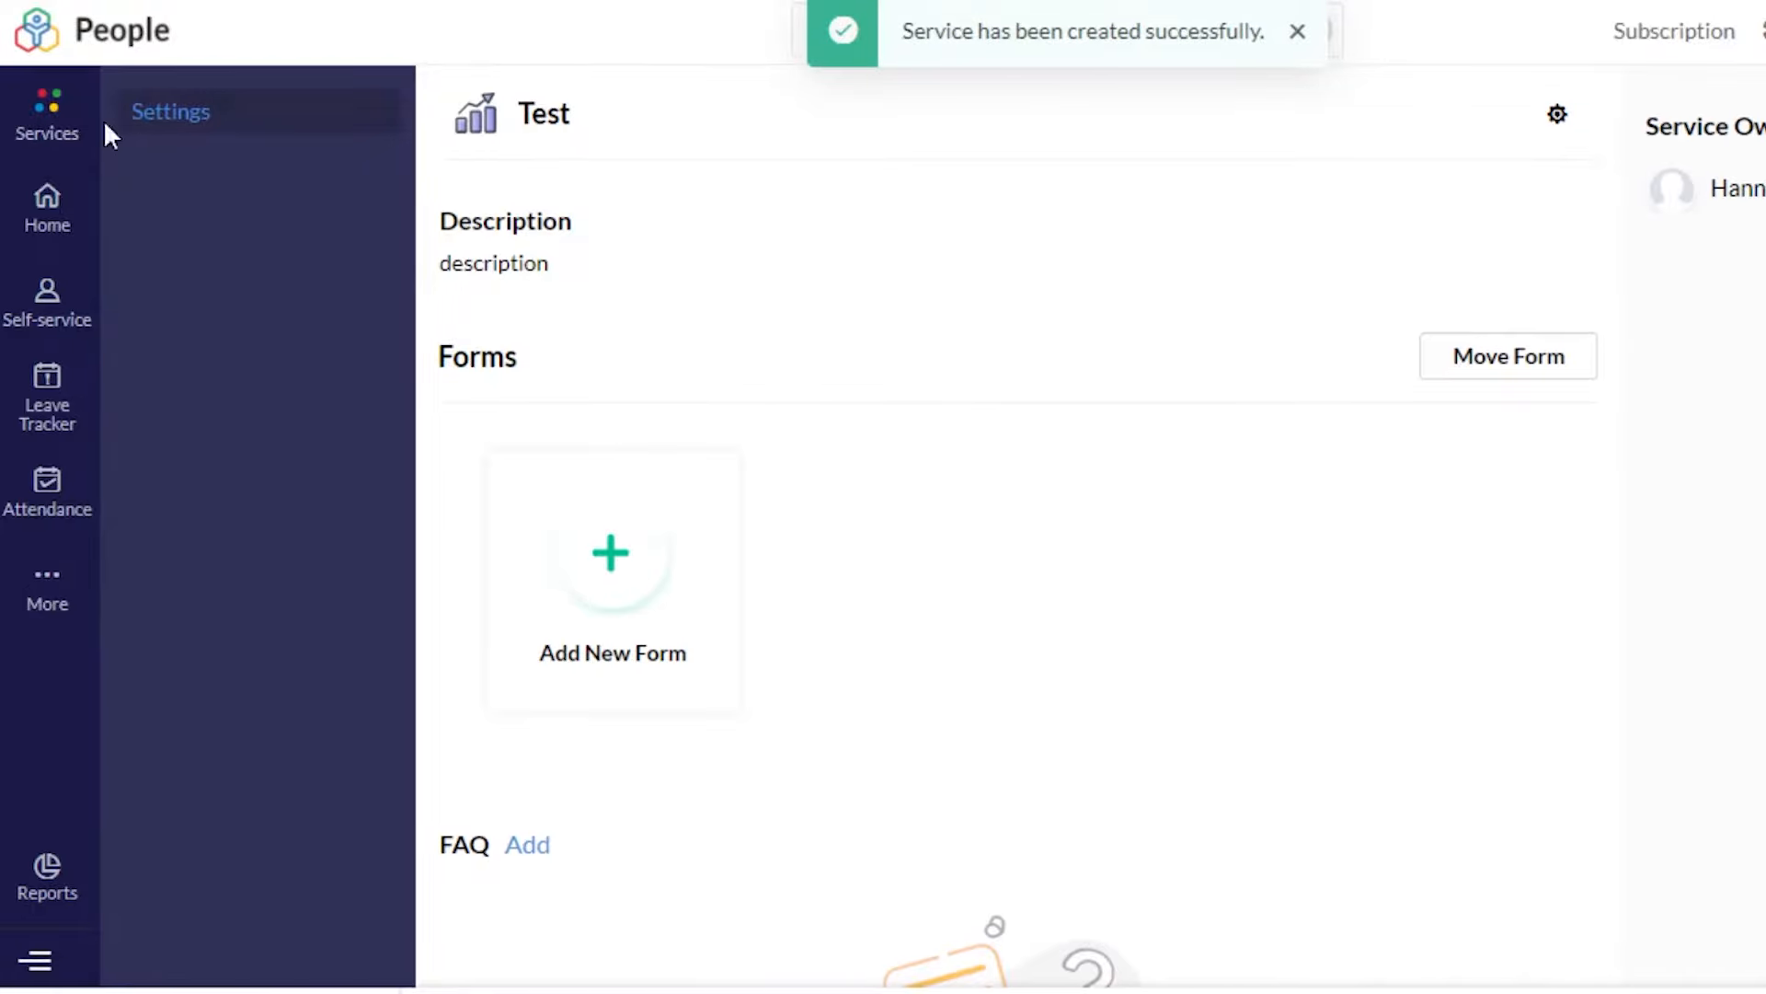
# Step: Open the Leave Tracker service and view the leave data in Calendar View
pyautogui.click(44, 113)
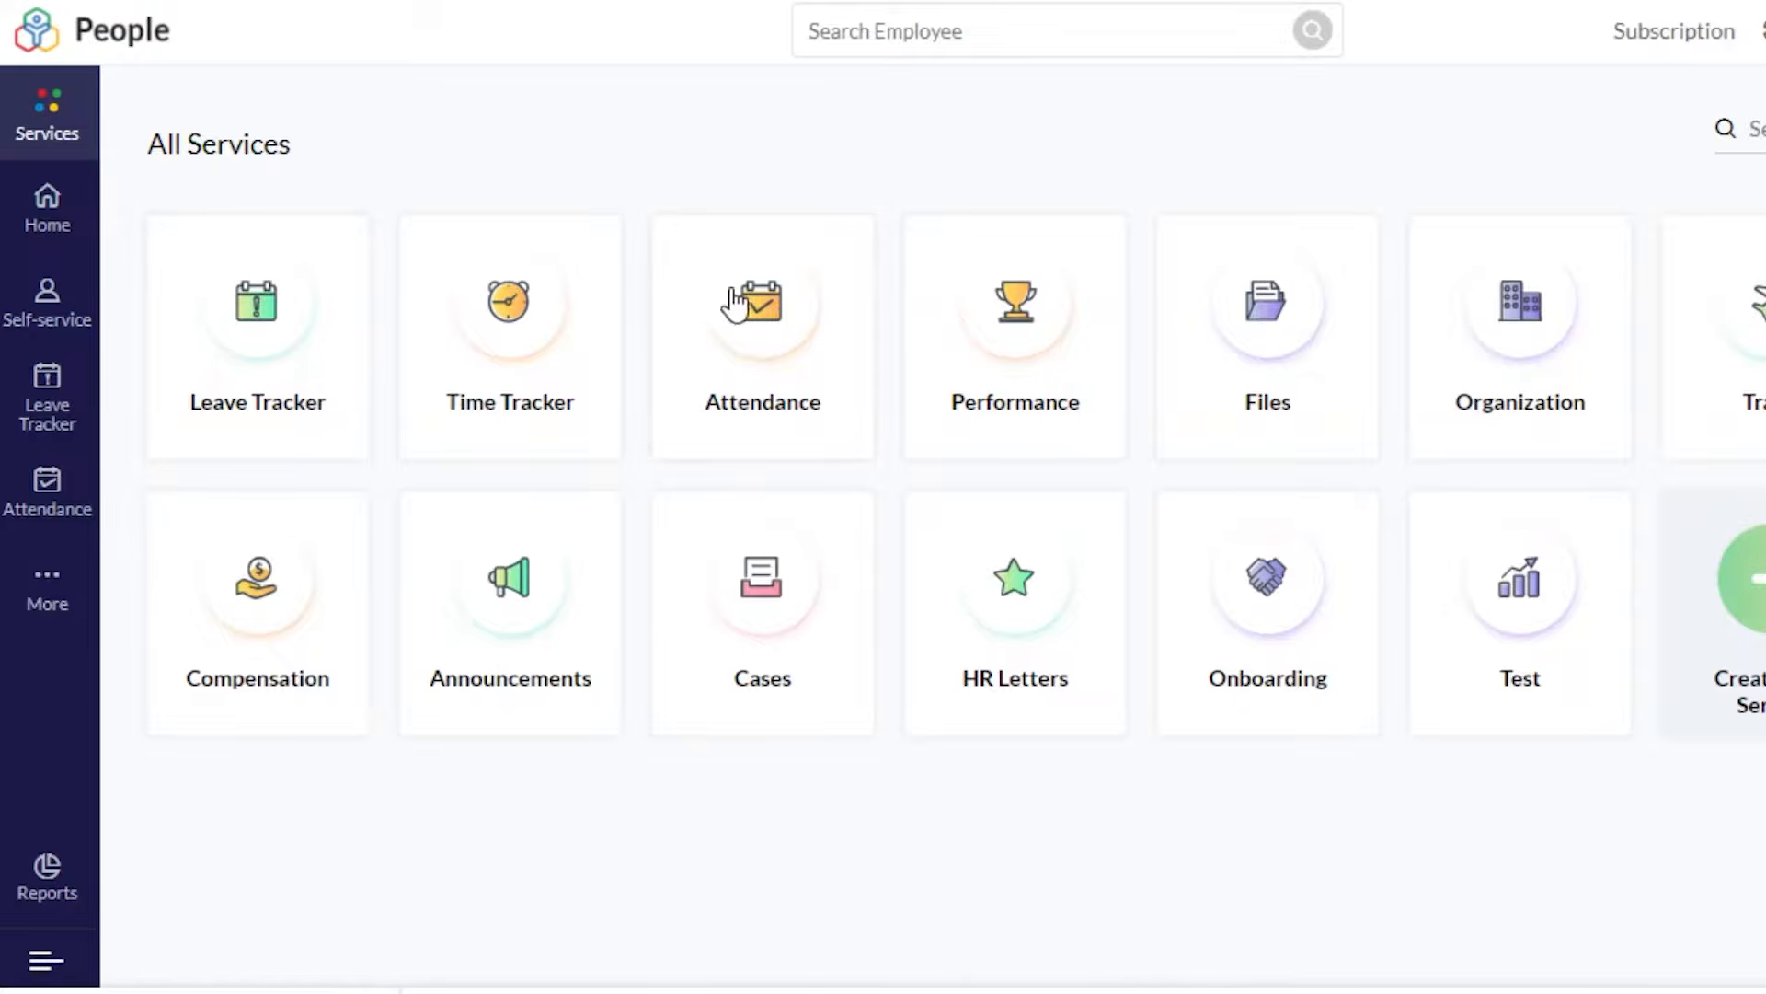
pyautogui.click(240, 341)
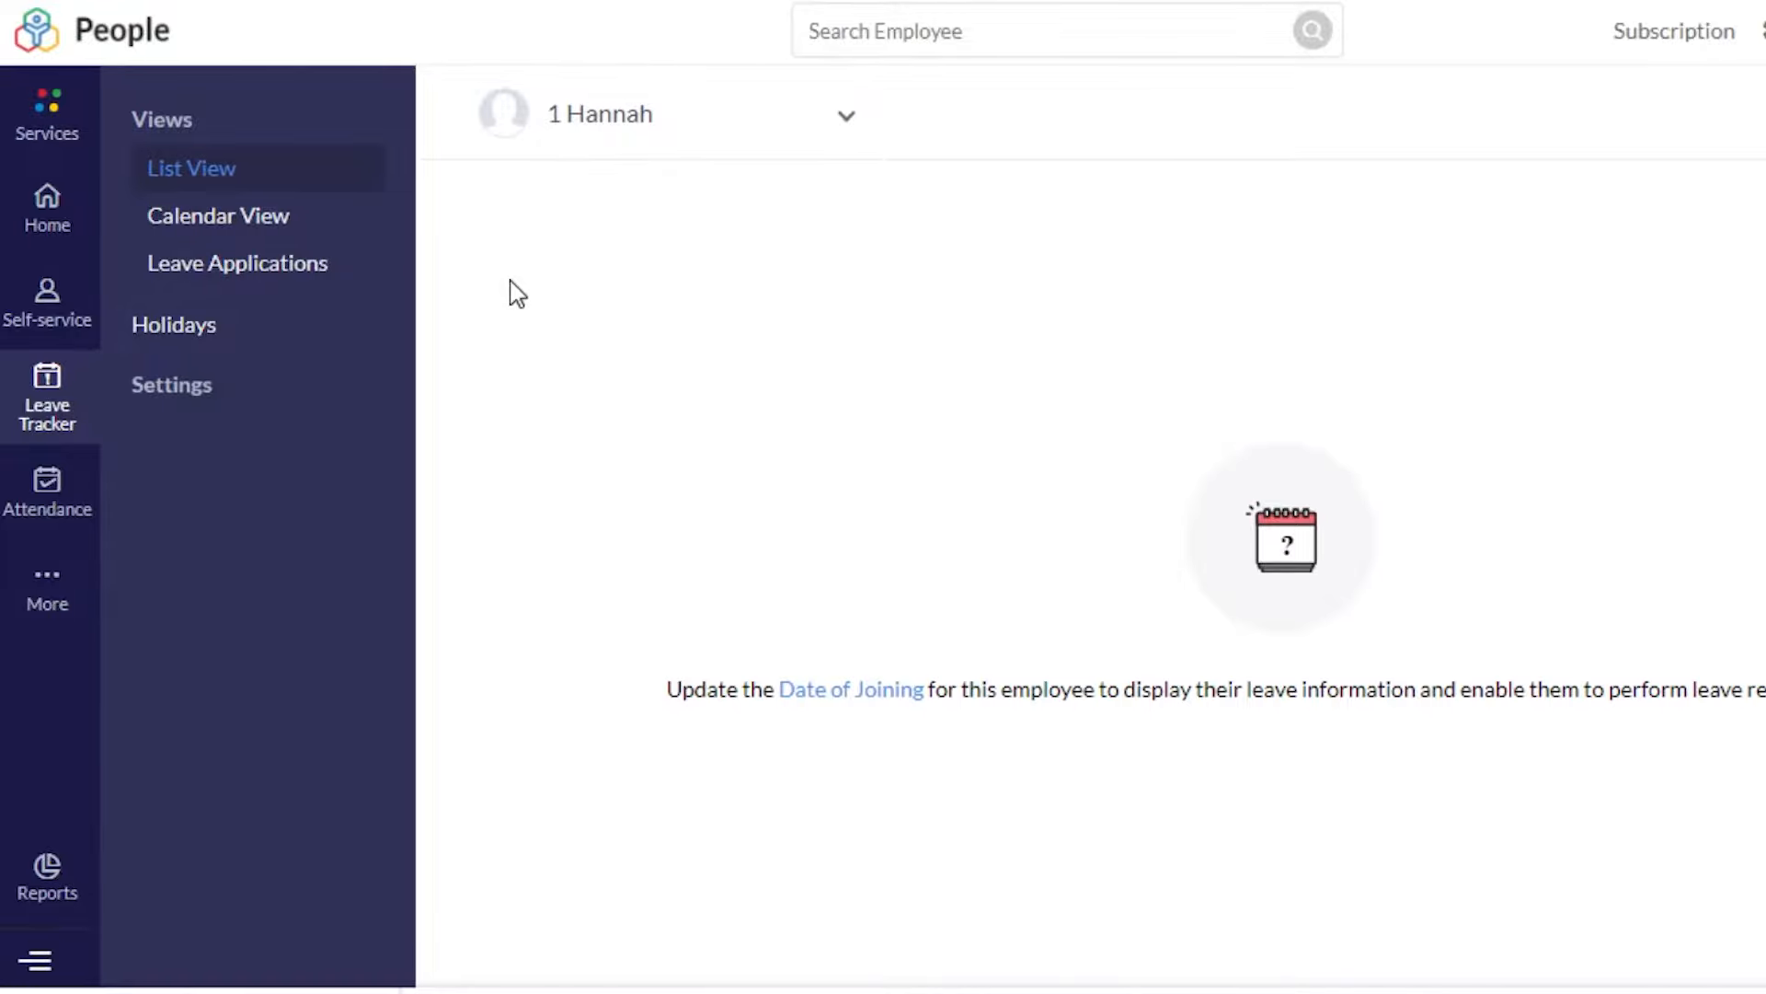
pyautogui.click(313, 222)
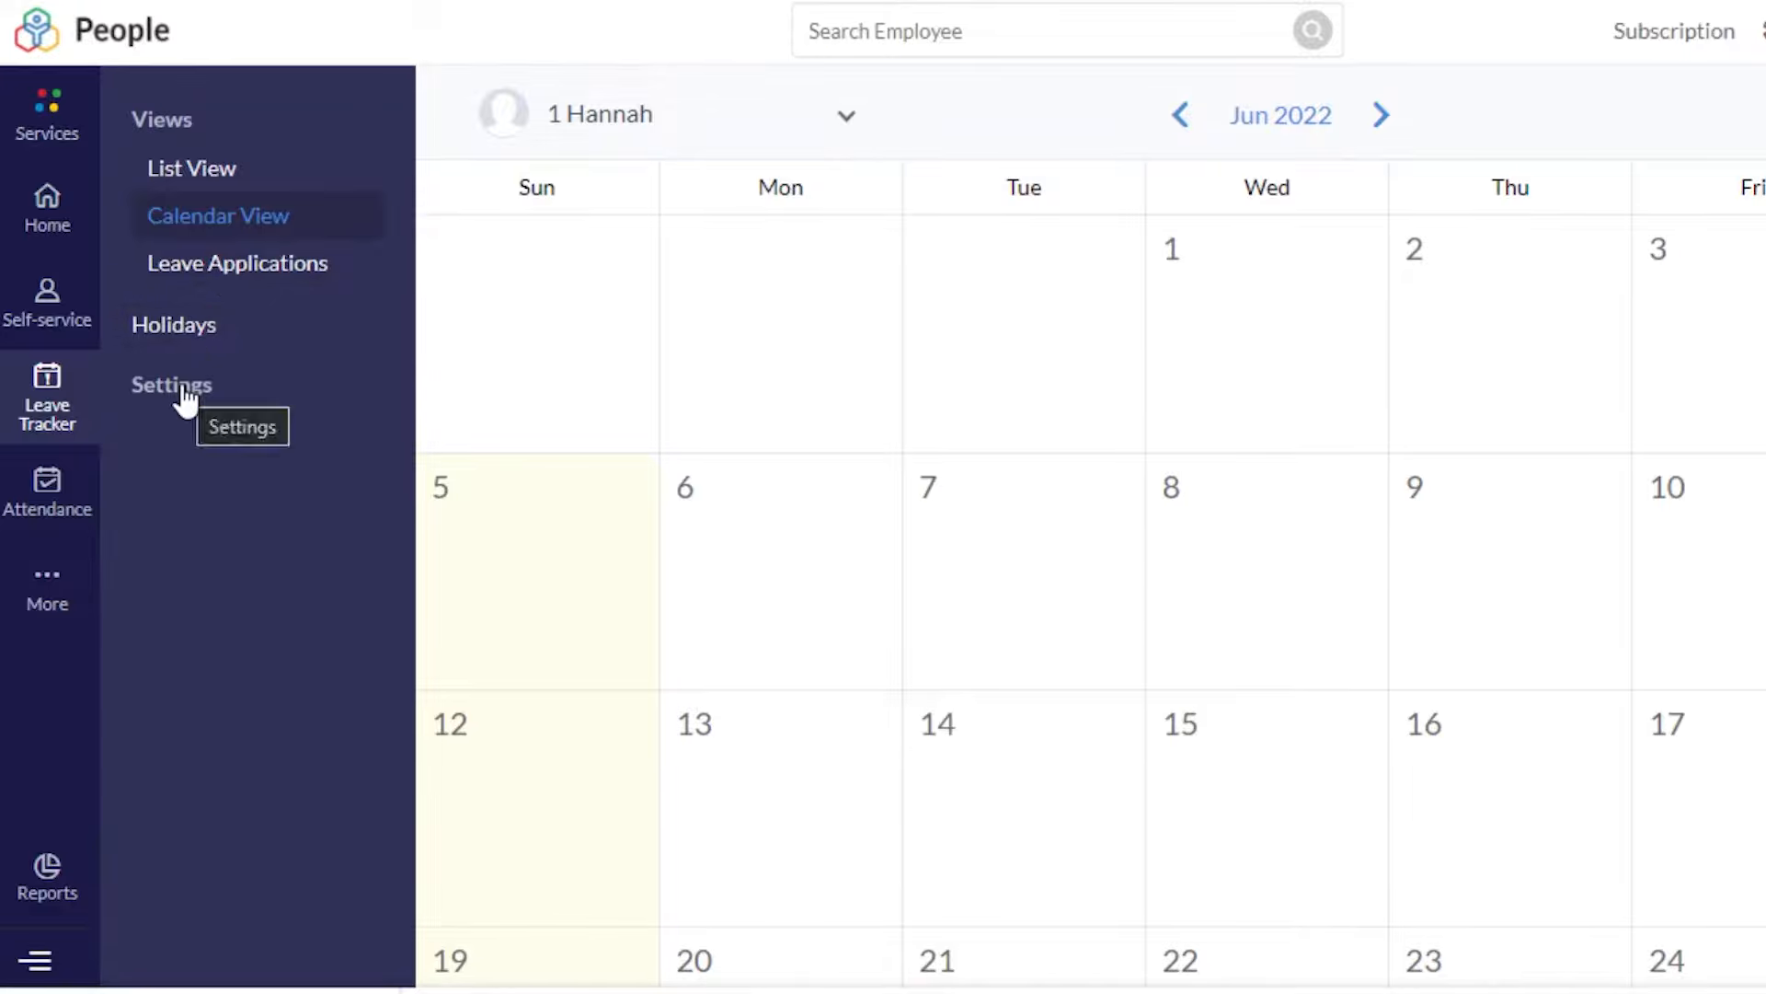
# Step: Open the Time Tracker service, try to start the timer, and block the site's location request
pyautogui.click(39, 114)
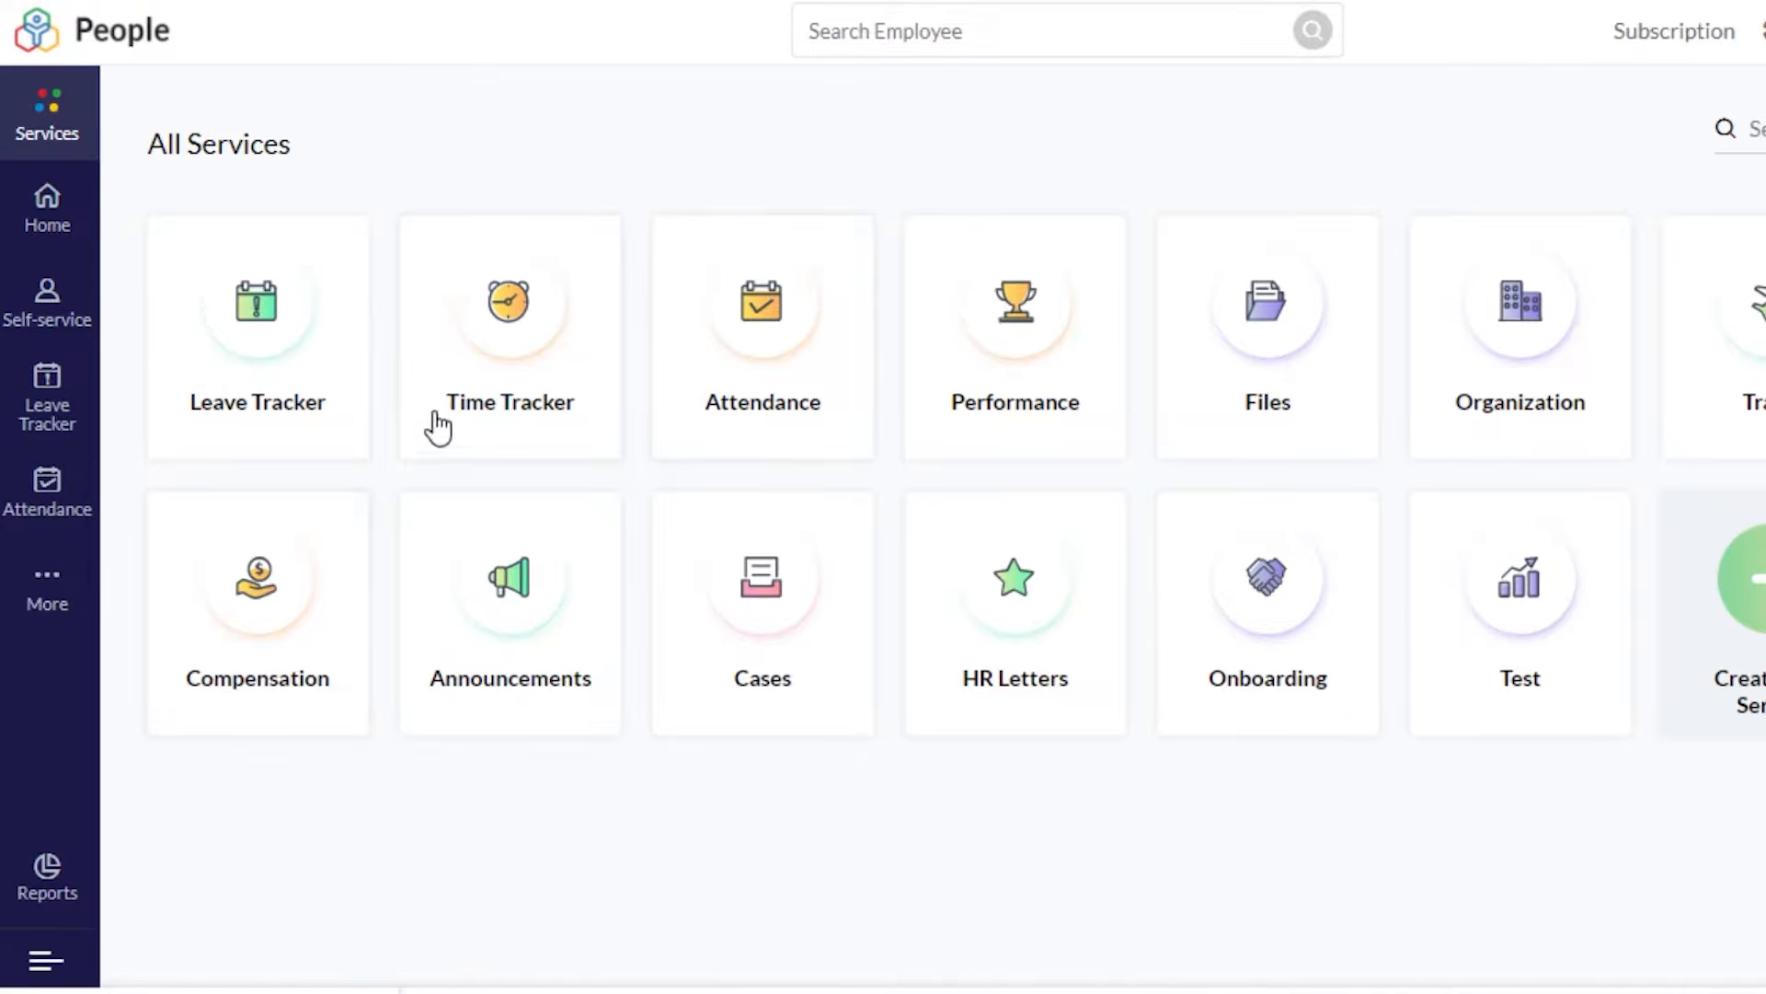
pyautogui.click(477, 411)
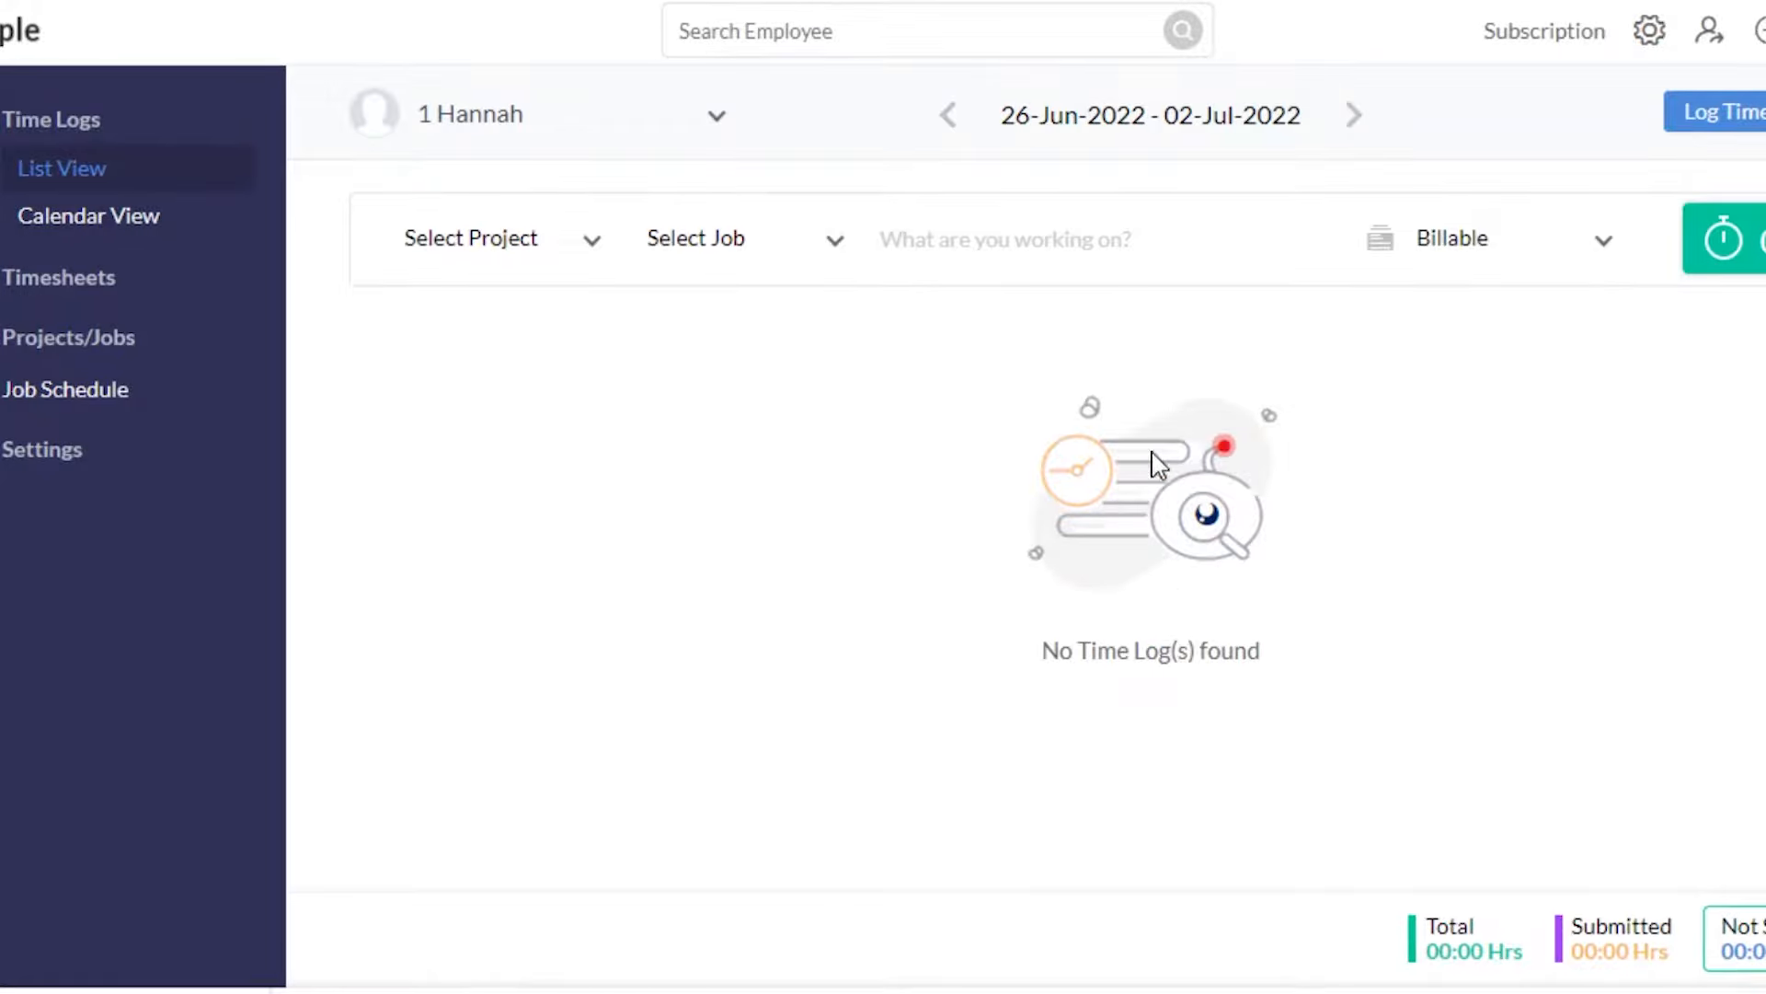
pyautogui.click(1760, 247)
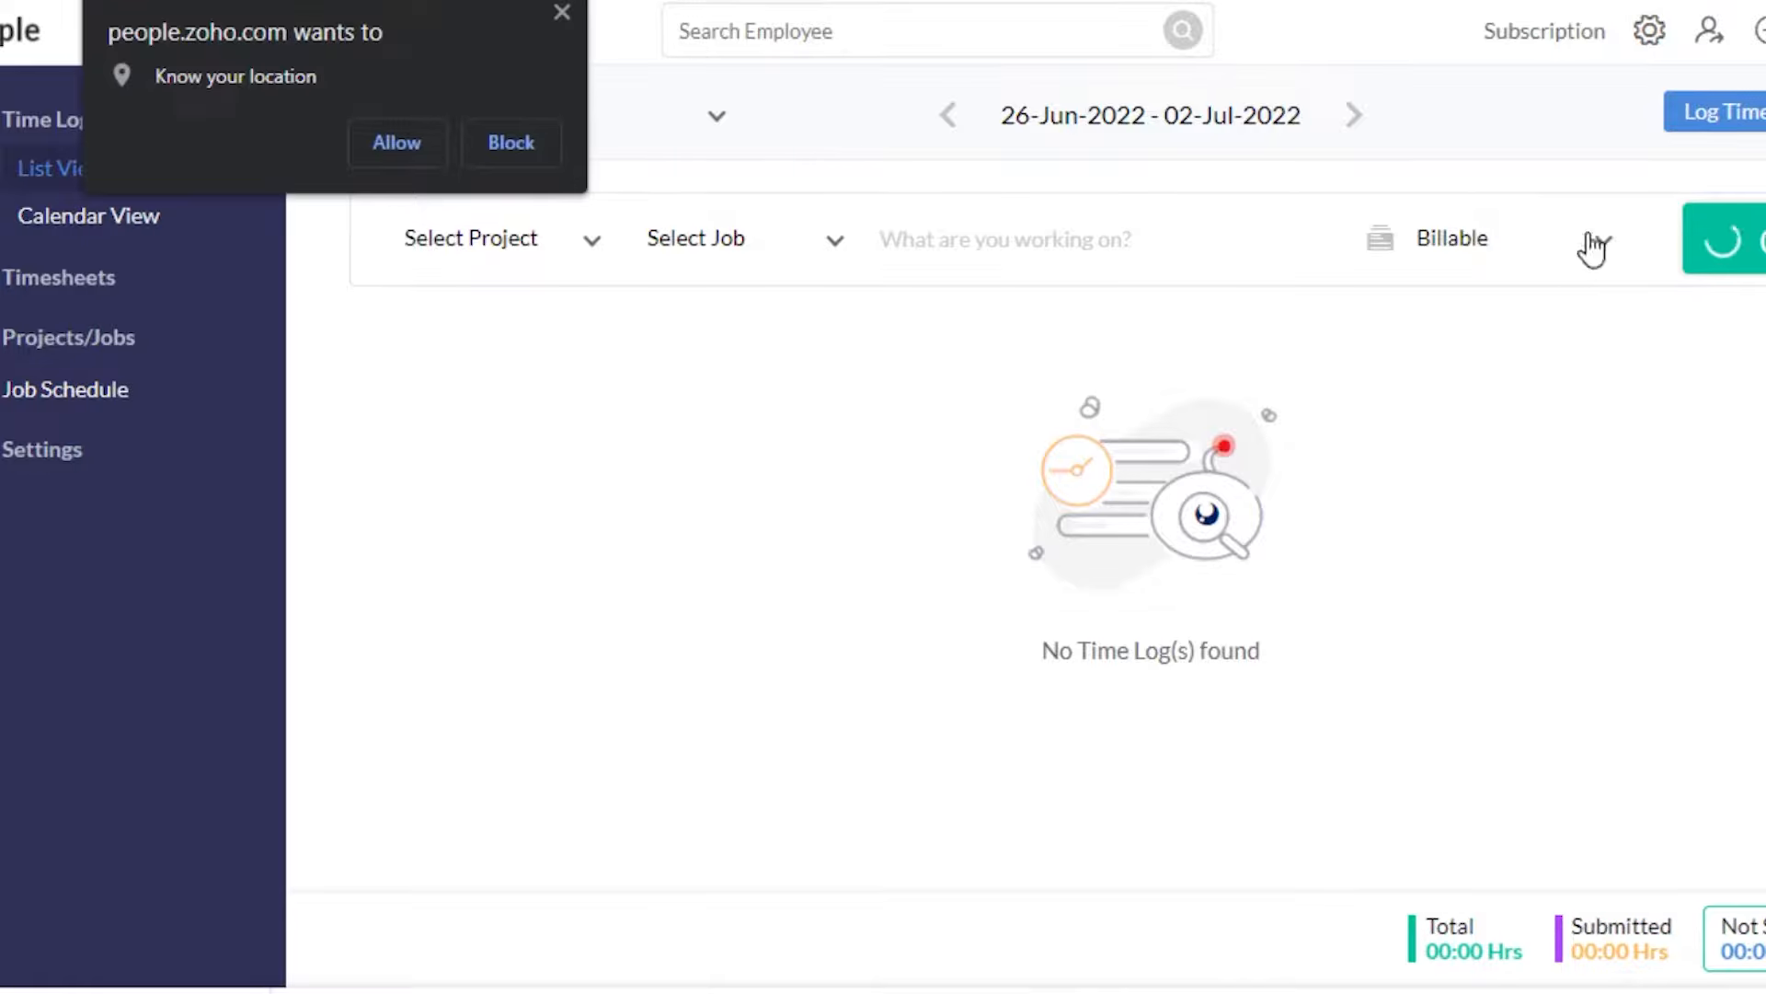
pyautogui.click(494, 138)
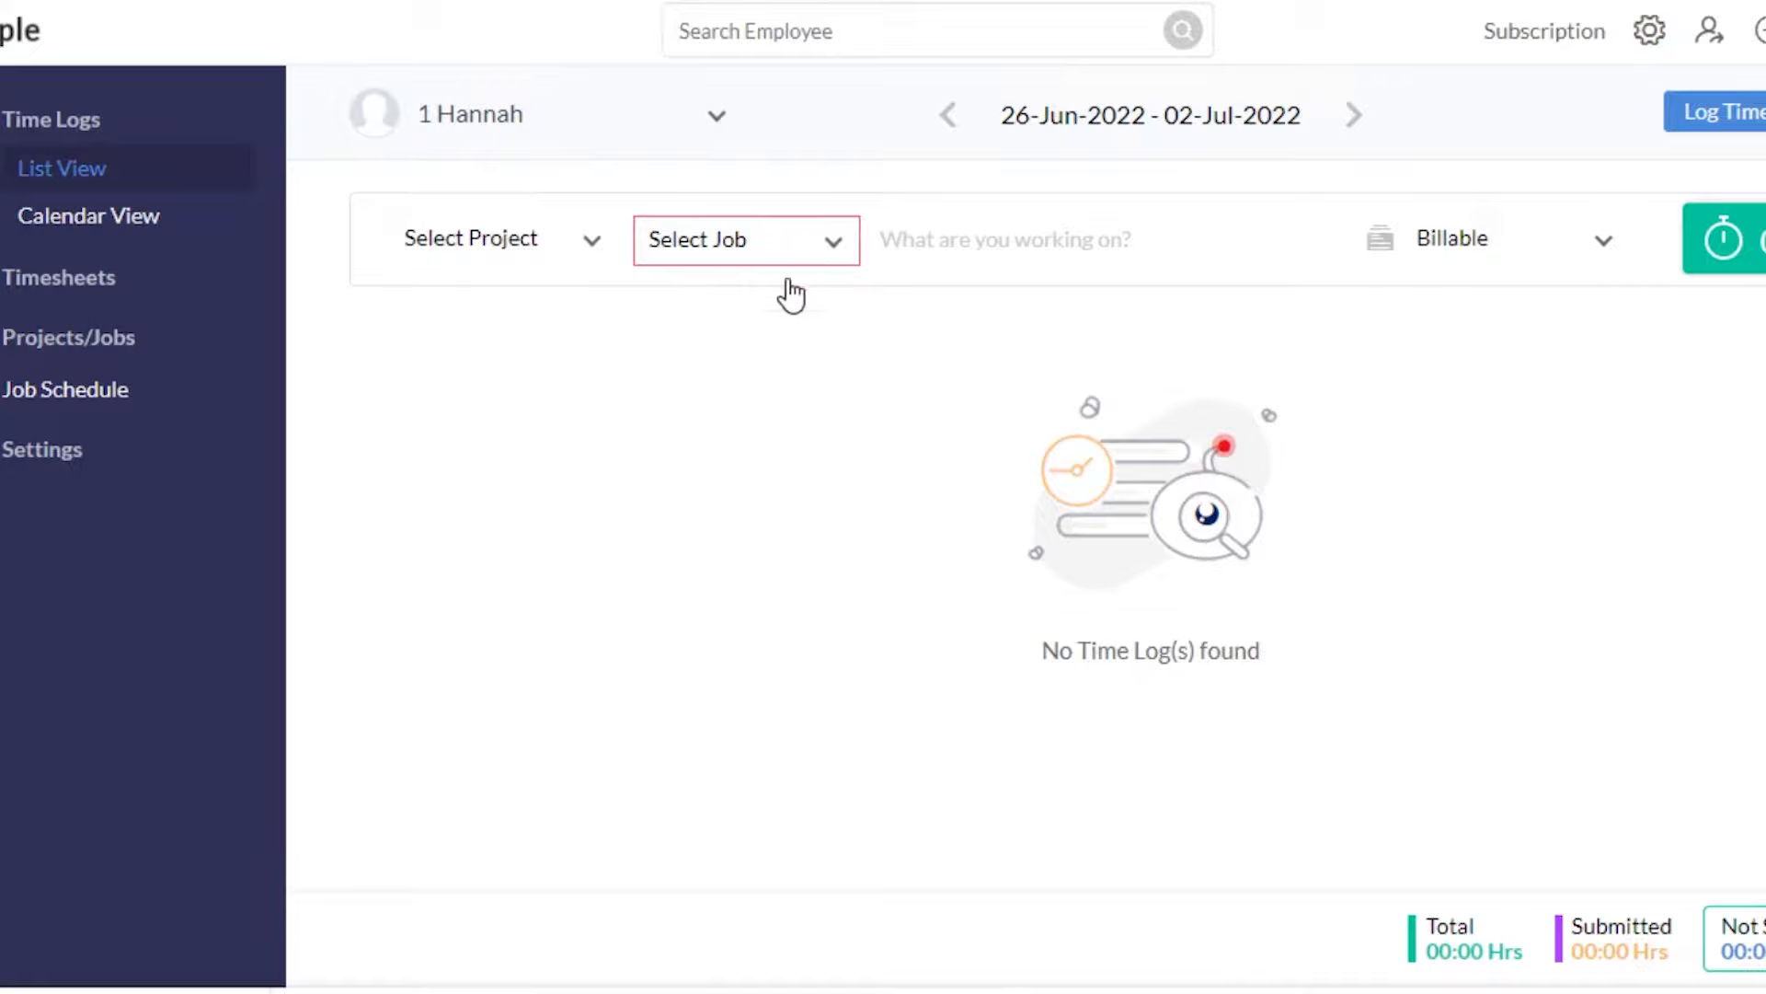
# Step: Add a new job named "Job 1" from the time log's job selection
pyautogui.click(760, 254)
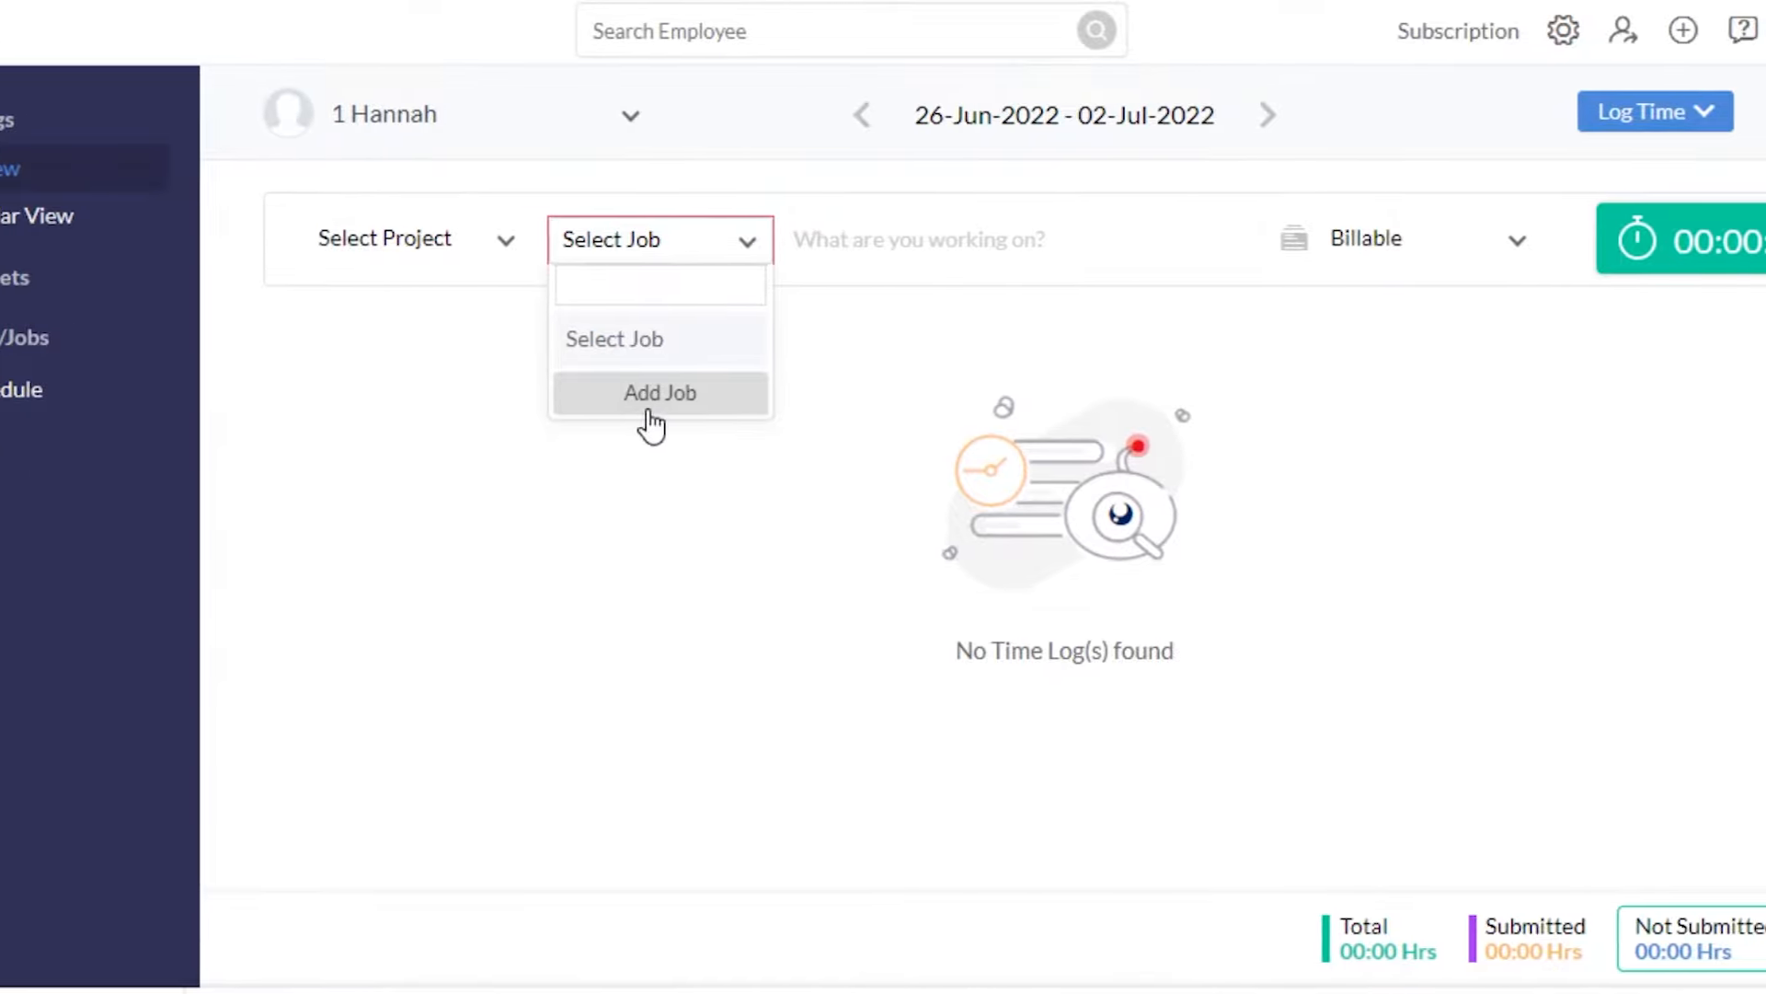
pyautogui.click(505, 398)
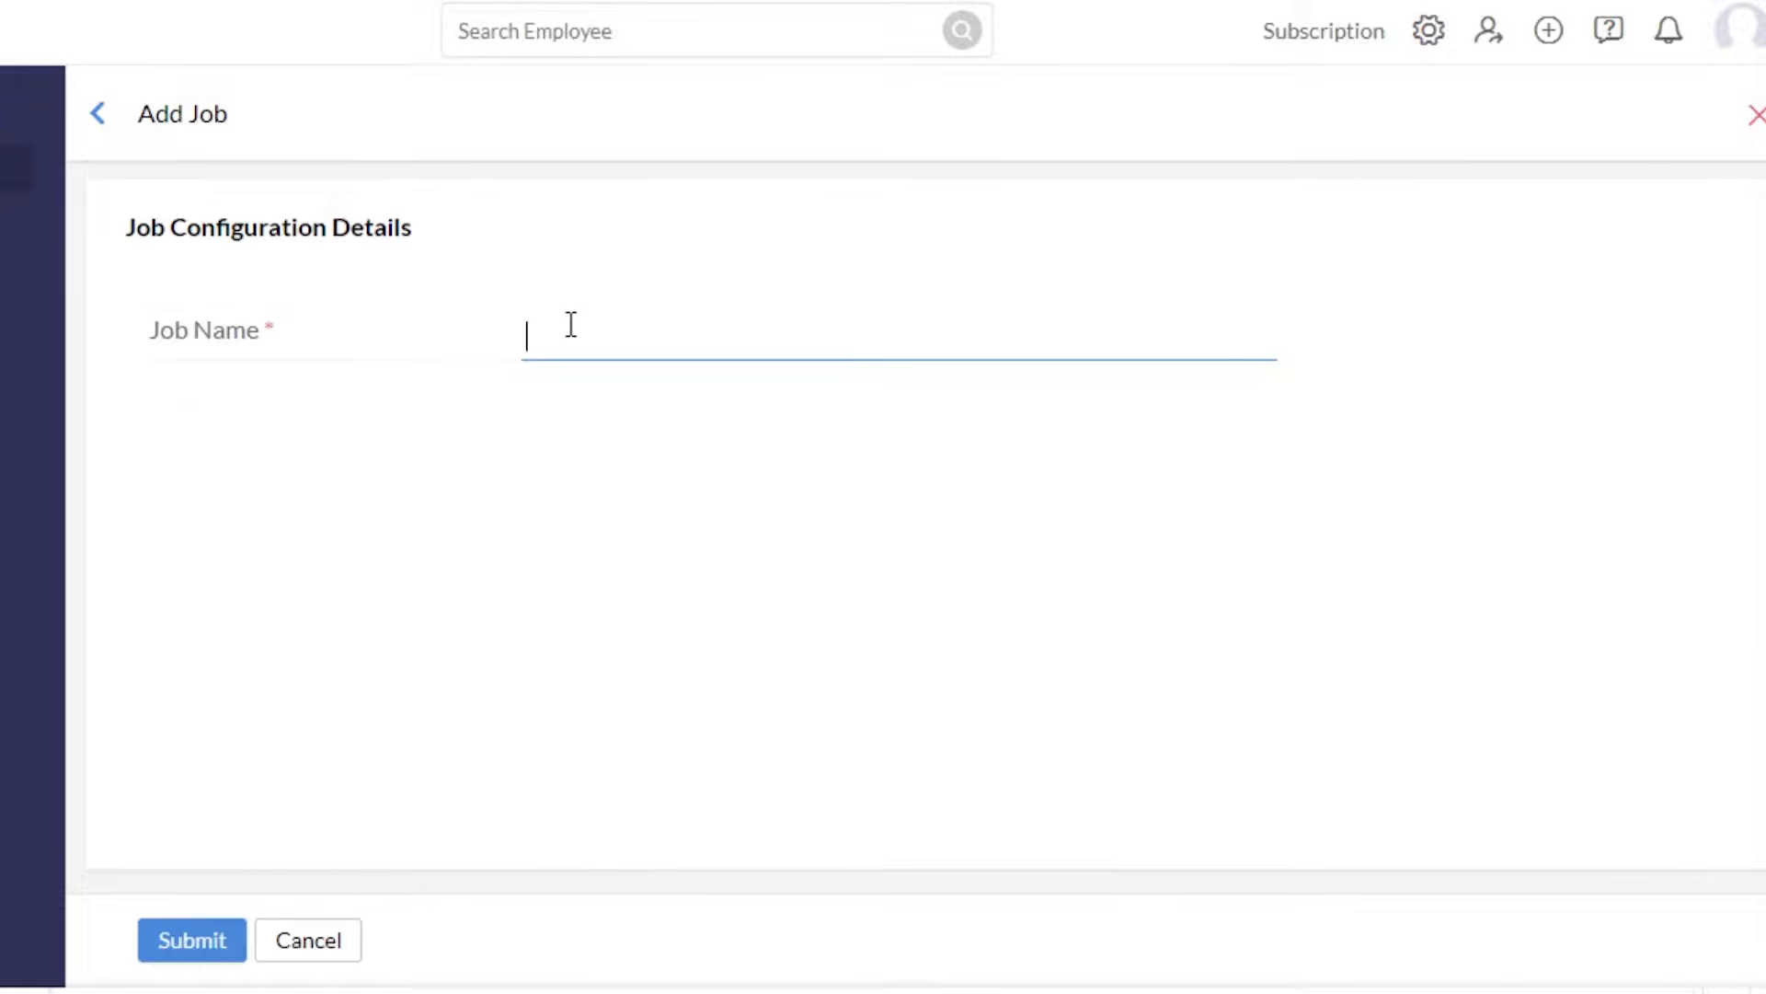
pyautogui.write('Job 1')
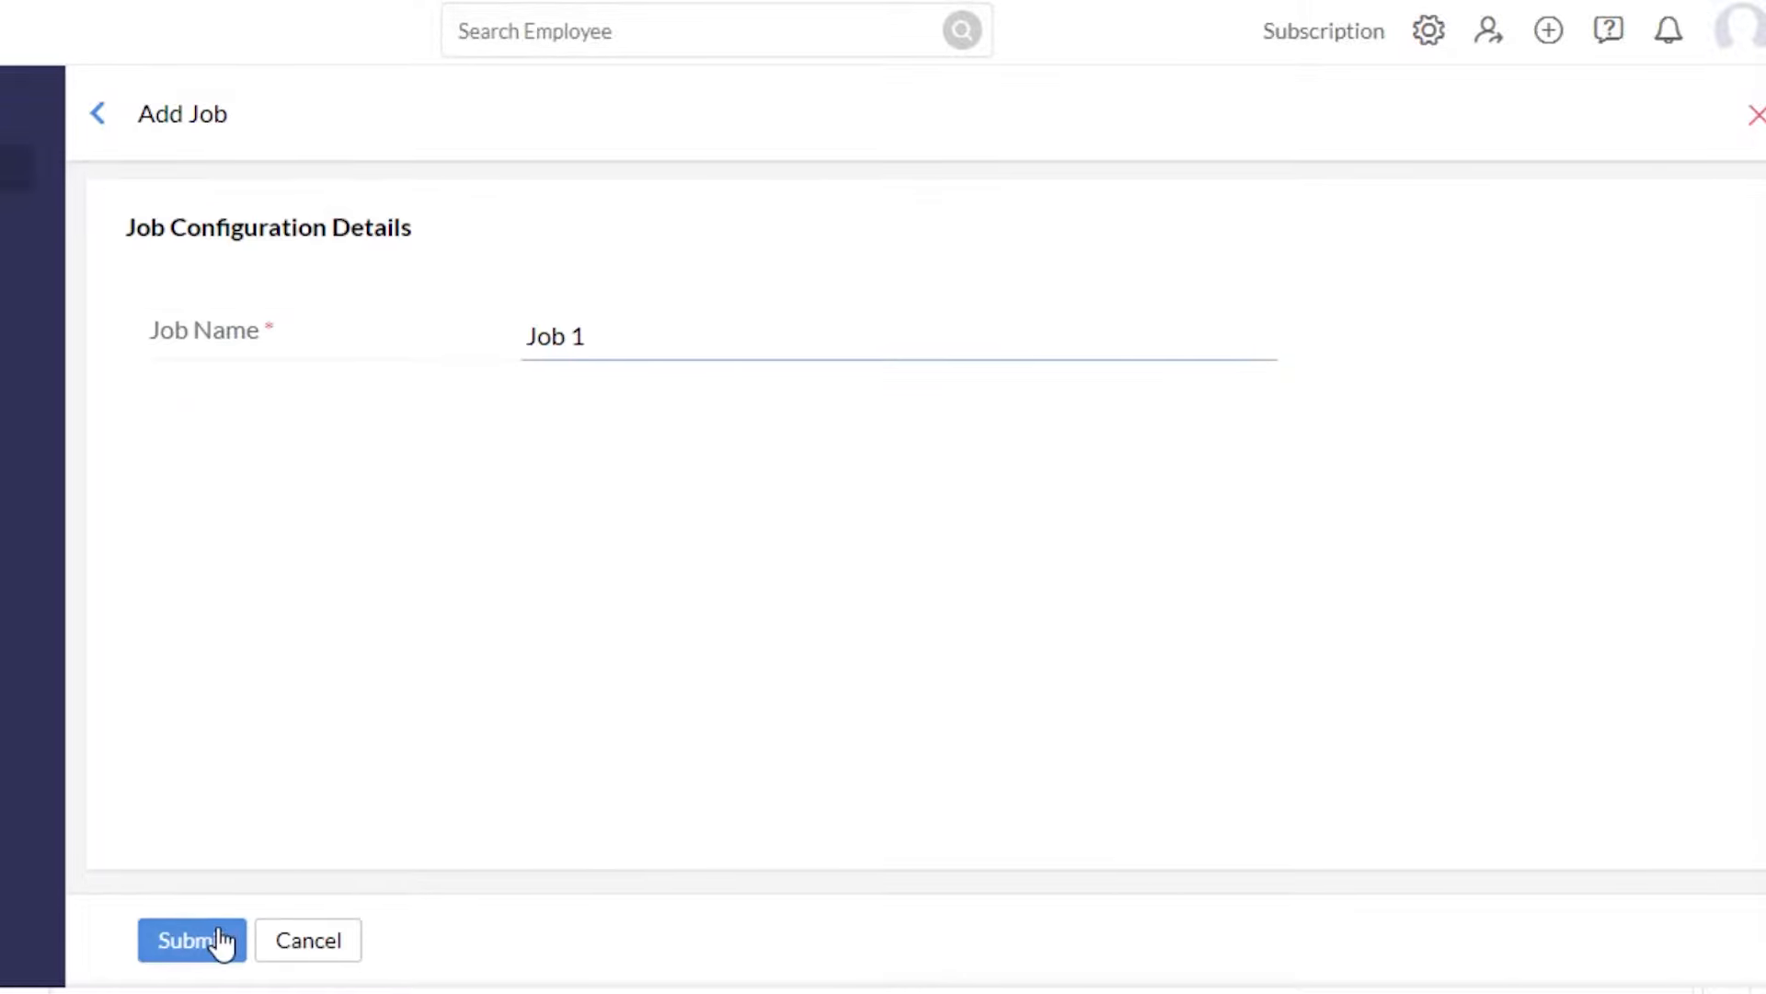
pyautogui.click(221, 940)
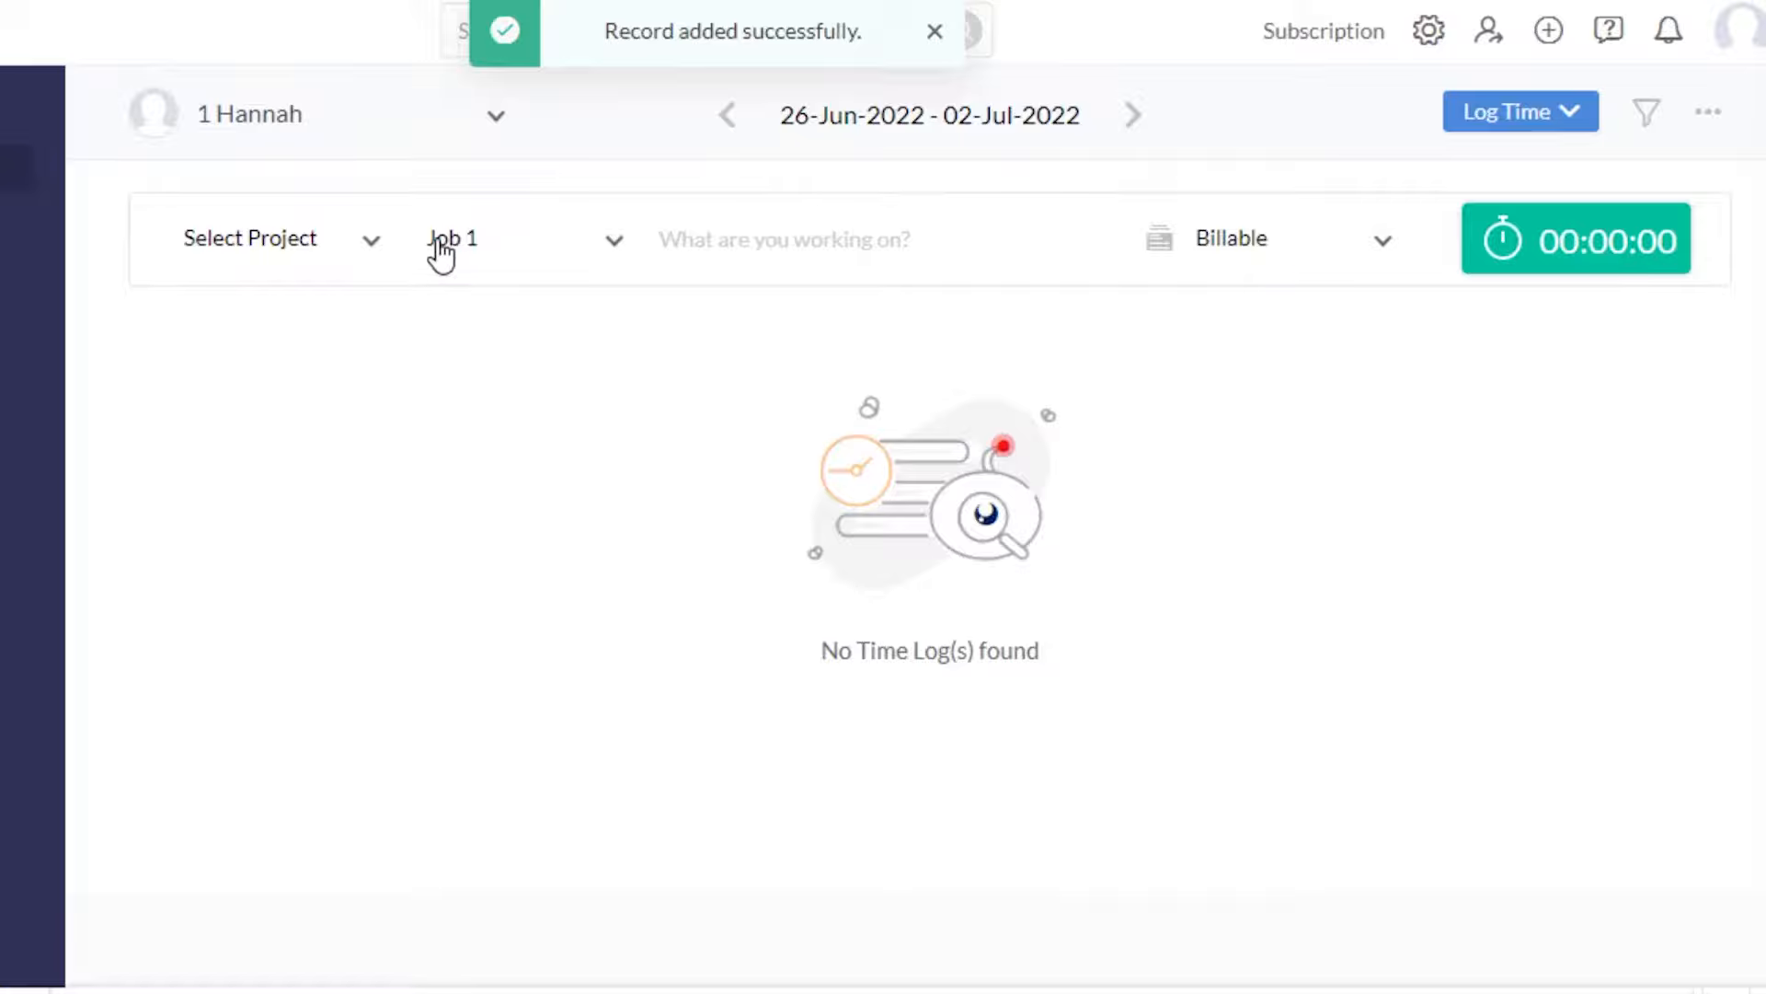
# Step: Add a new project named "project 1" from the time log's project selection
pyautogui.click(318, 244)
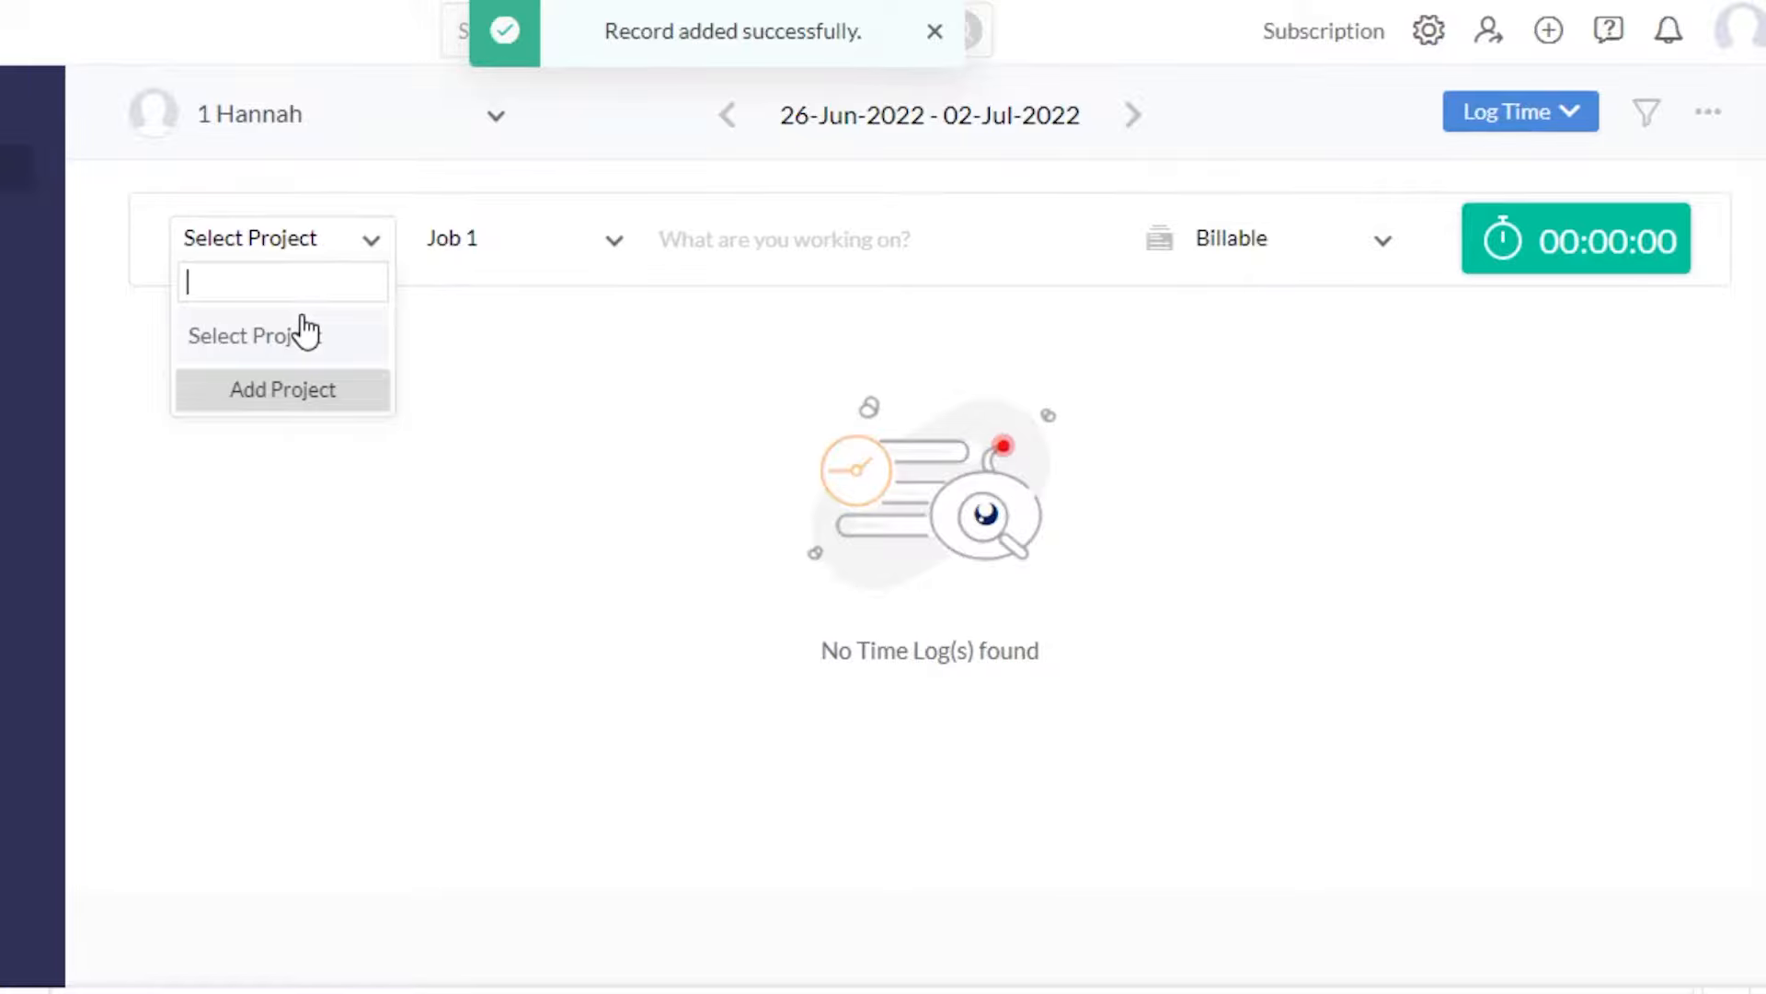
pyautogui.click(256, 390)
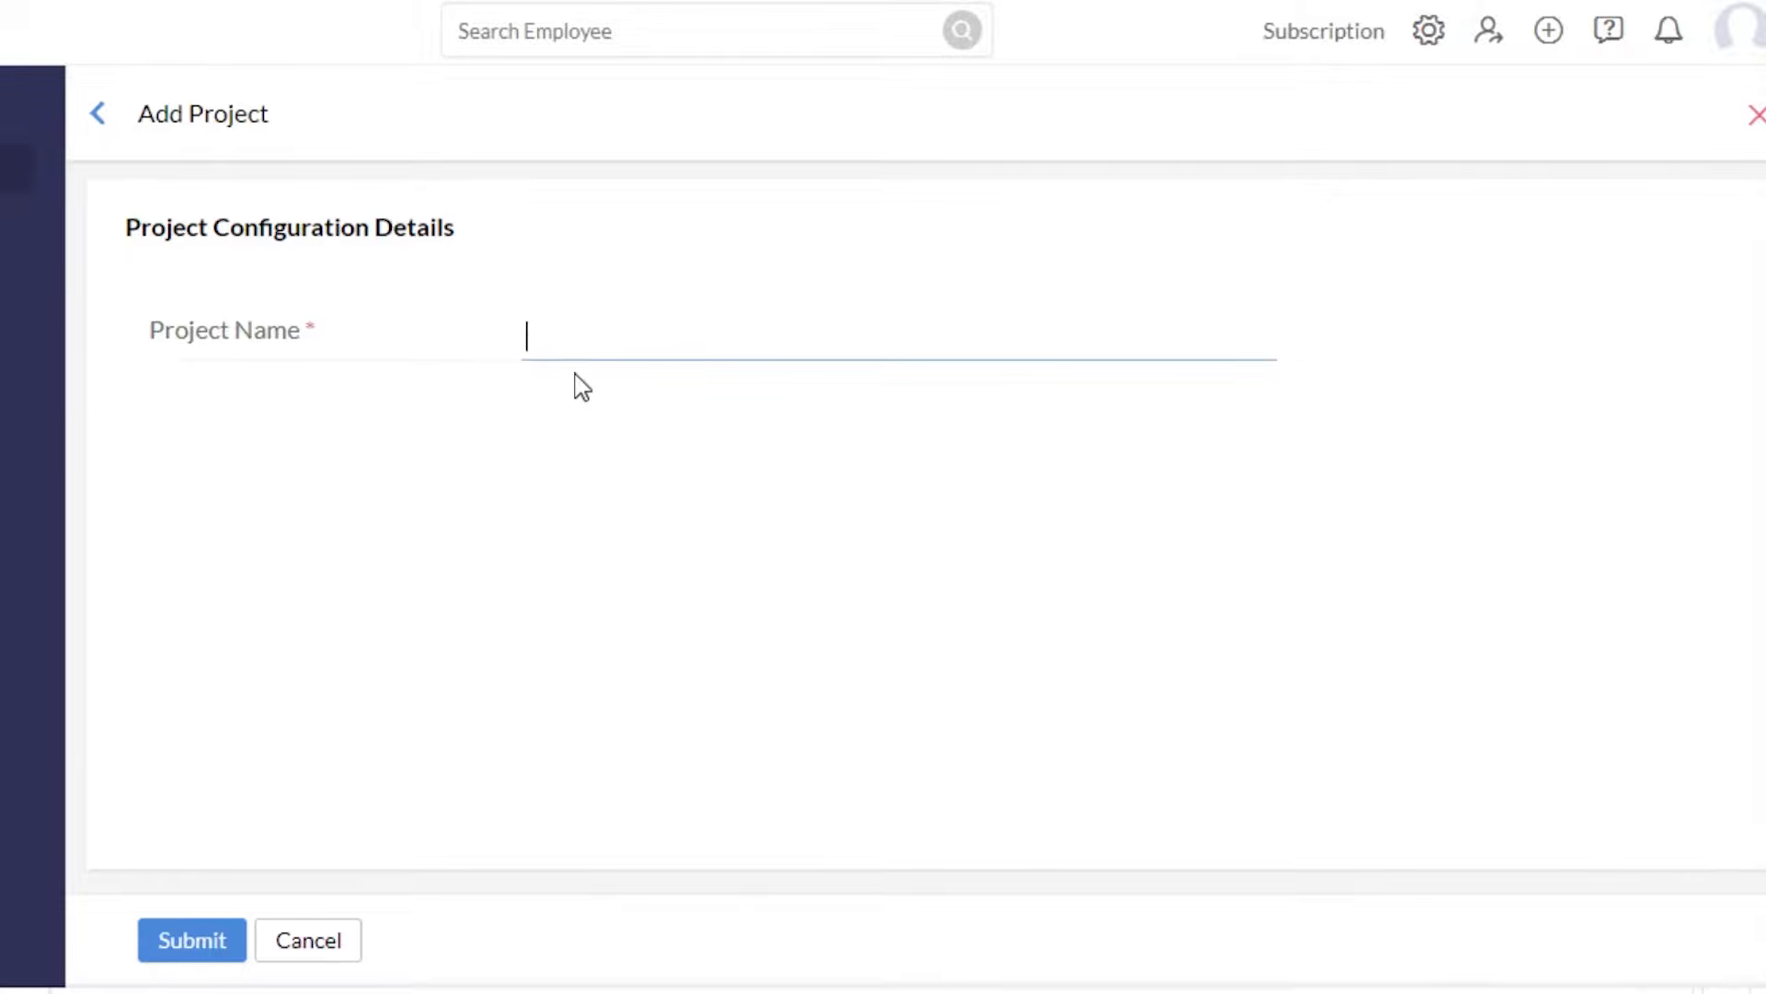
pyautogui.write('project 1')
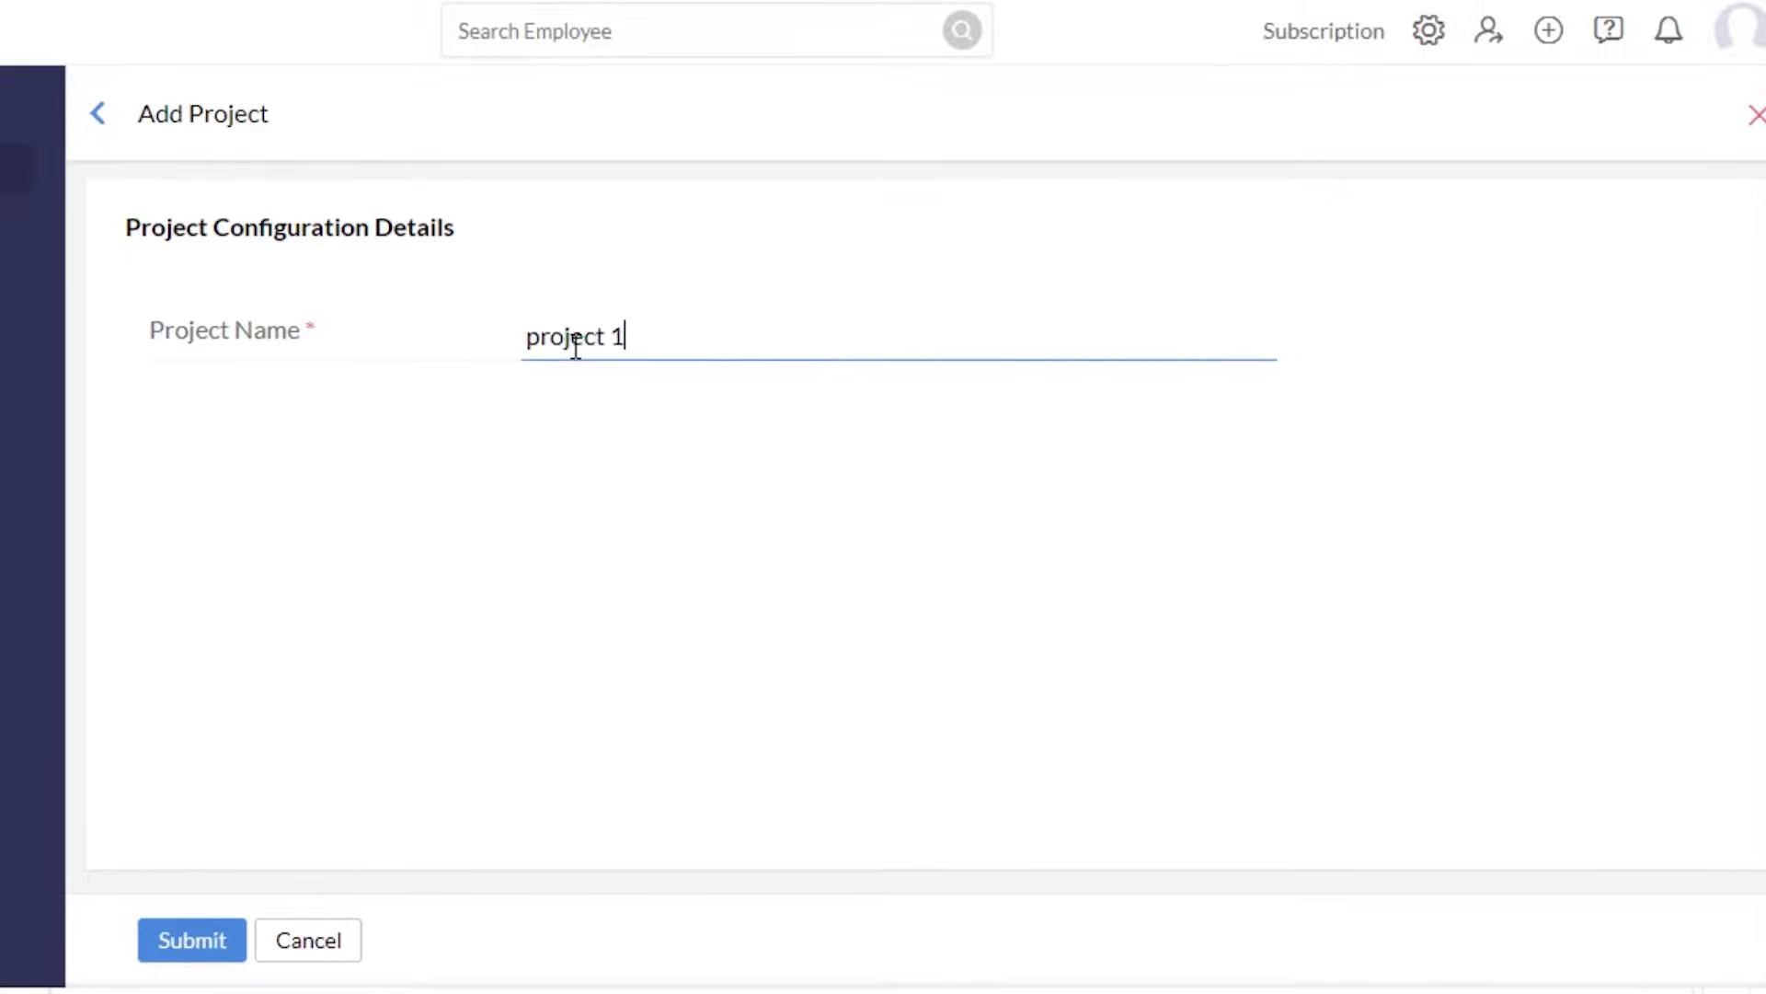
pyautogui.click(193, 939)
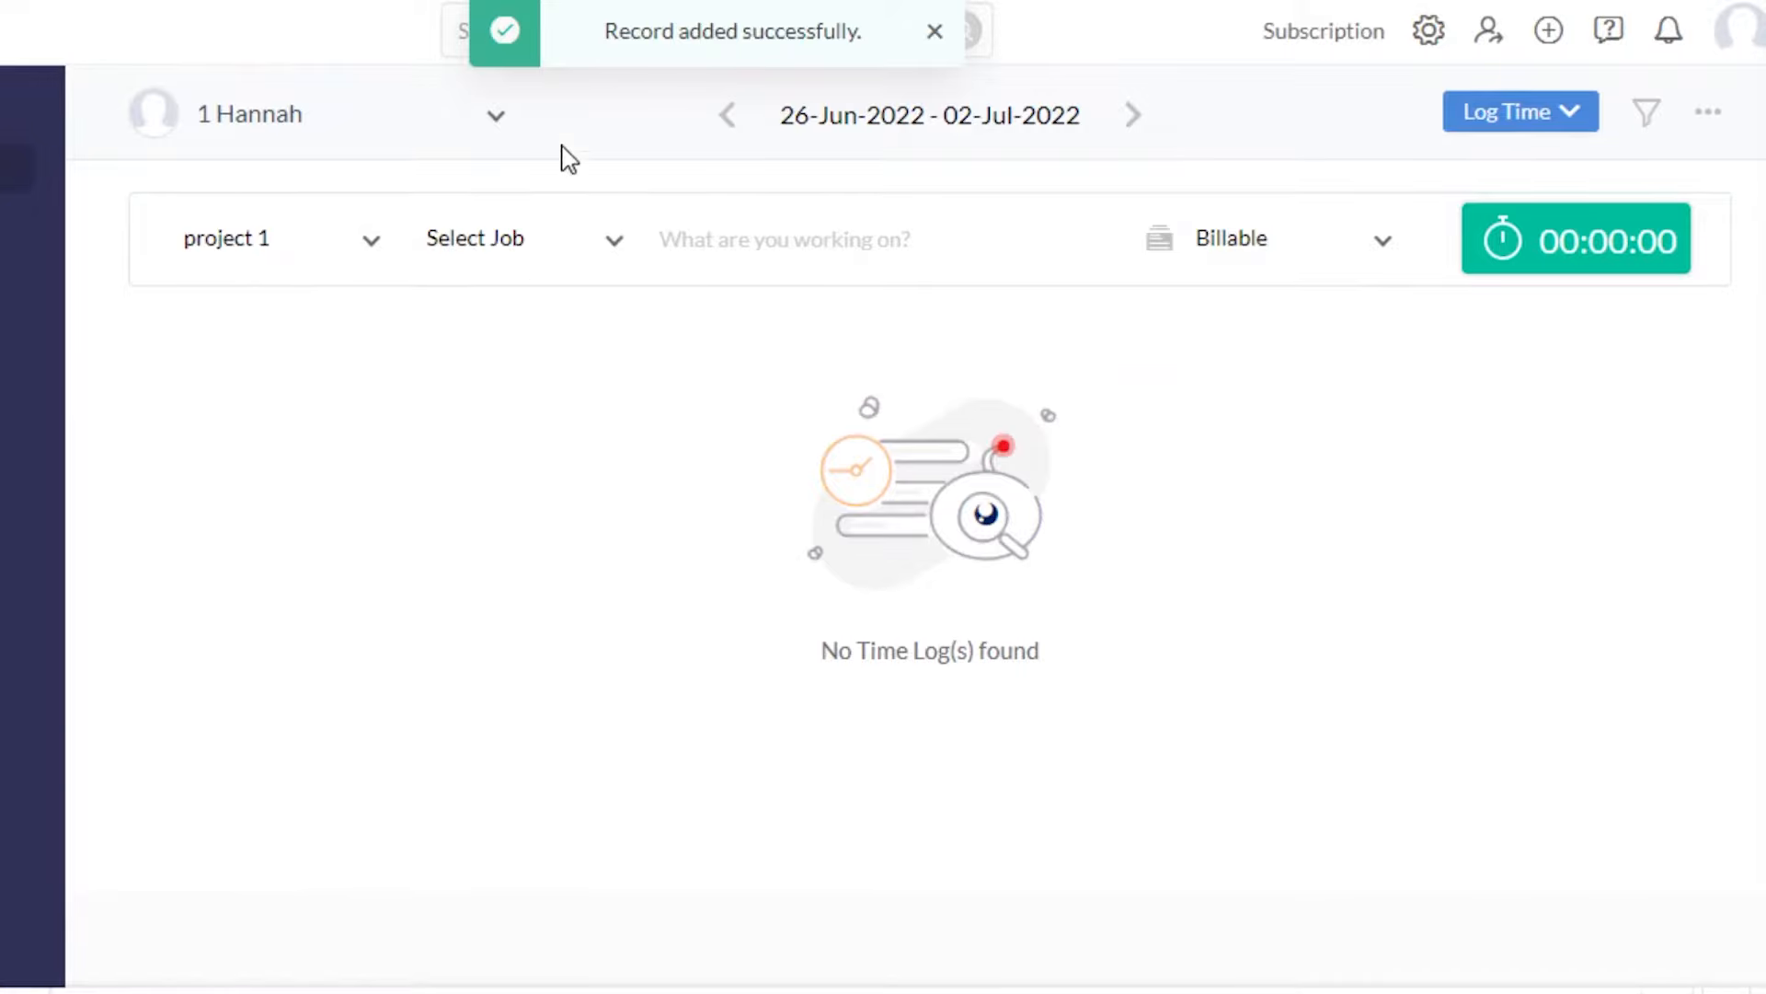
# Step: Record a Billable time log described as "new task" for project 1 and job 1 by starting and stopping the timer
pyautogui.click(834, 242)
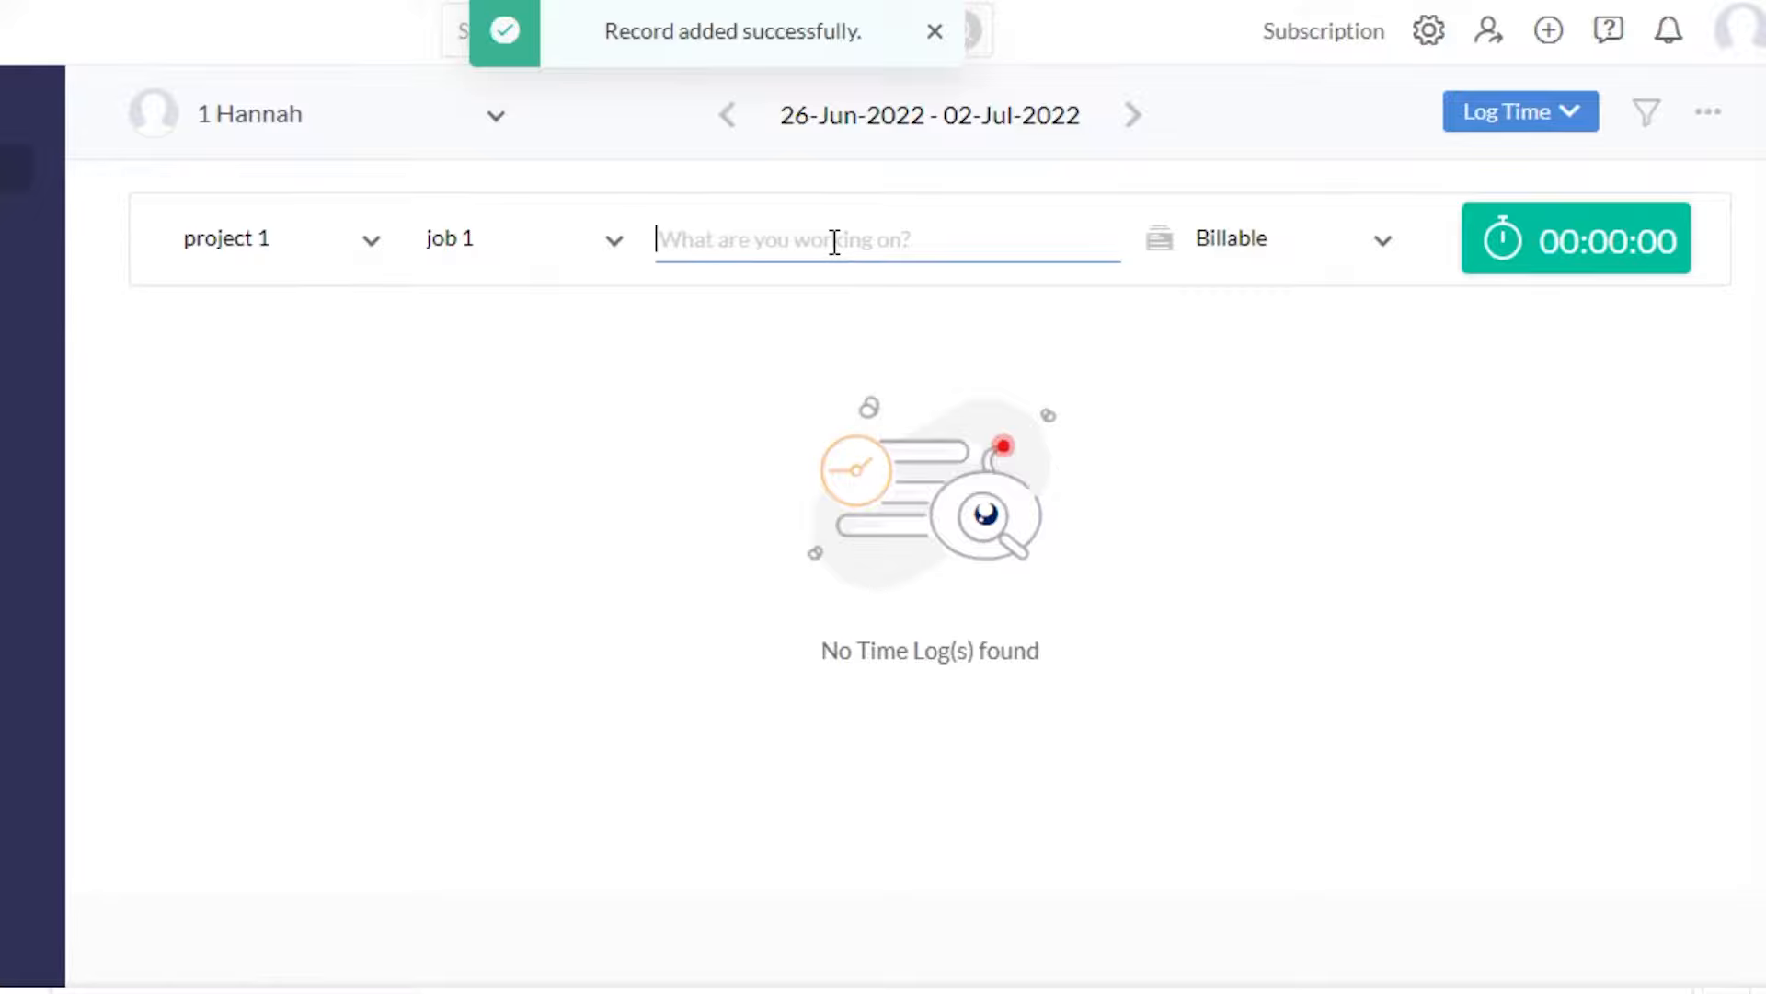
pyautogui.write('new task')
pyautogui.click(1325, 253)
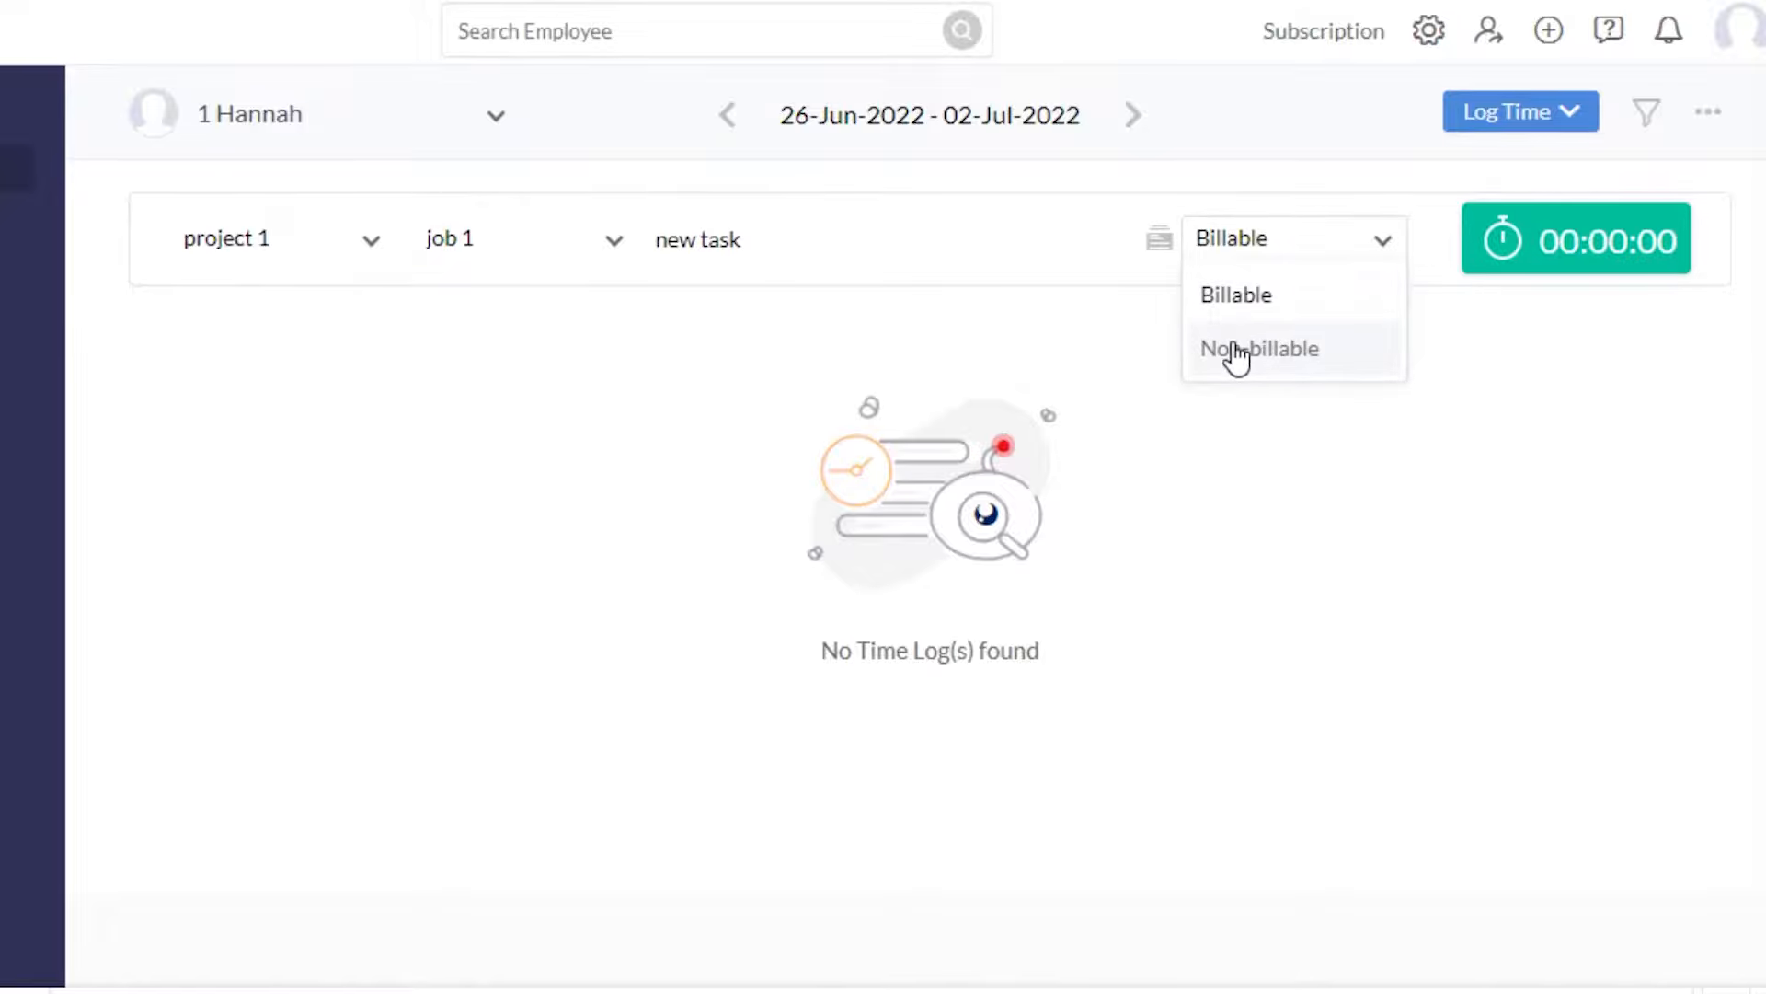
pyautogui.click(1251, 295)
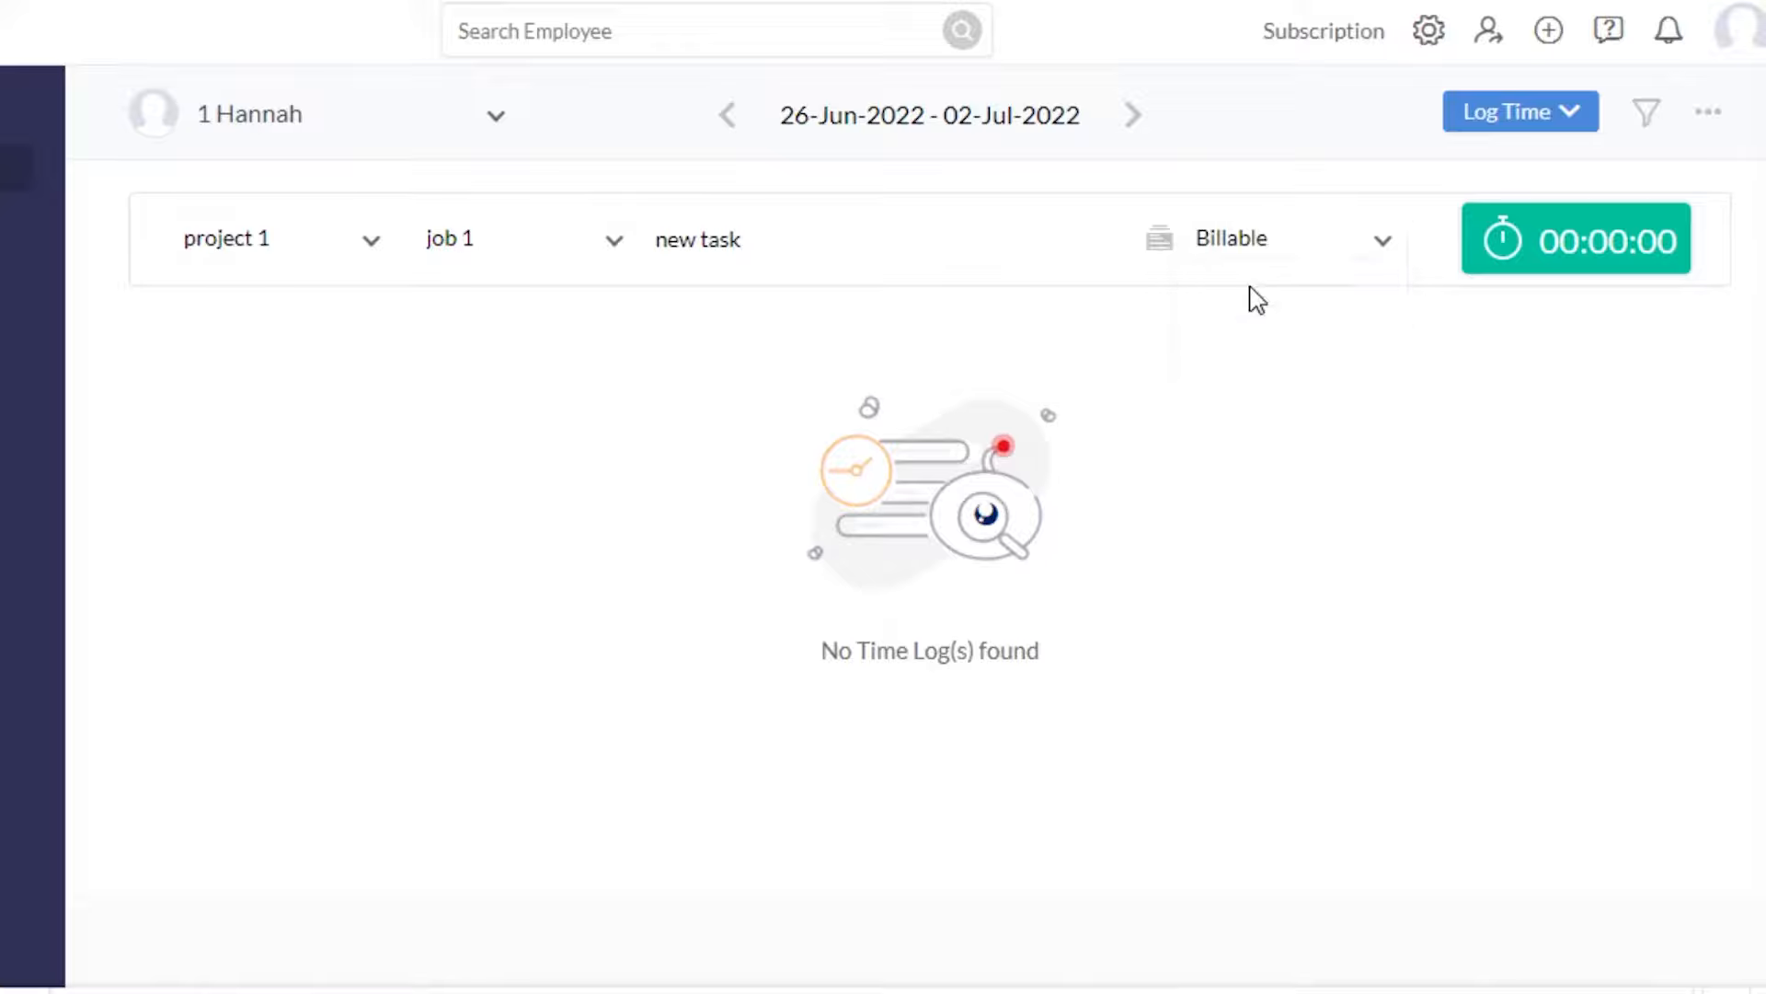
pyautogui.click(1518, 241)
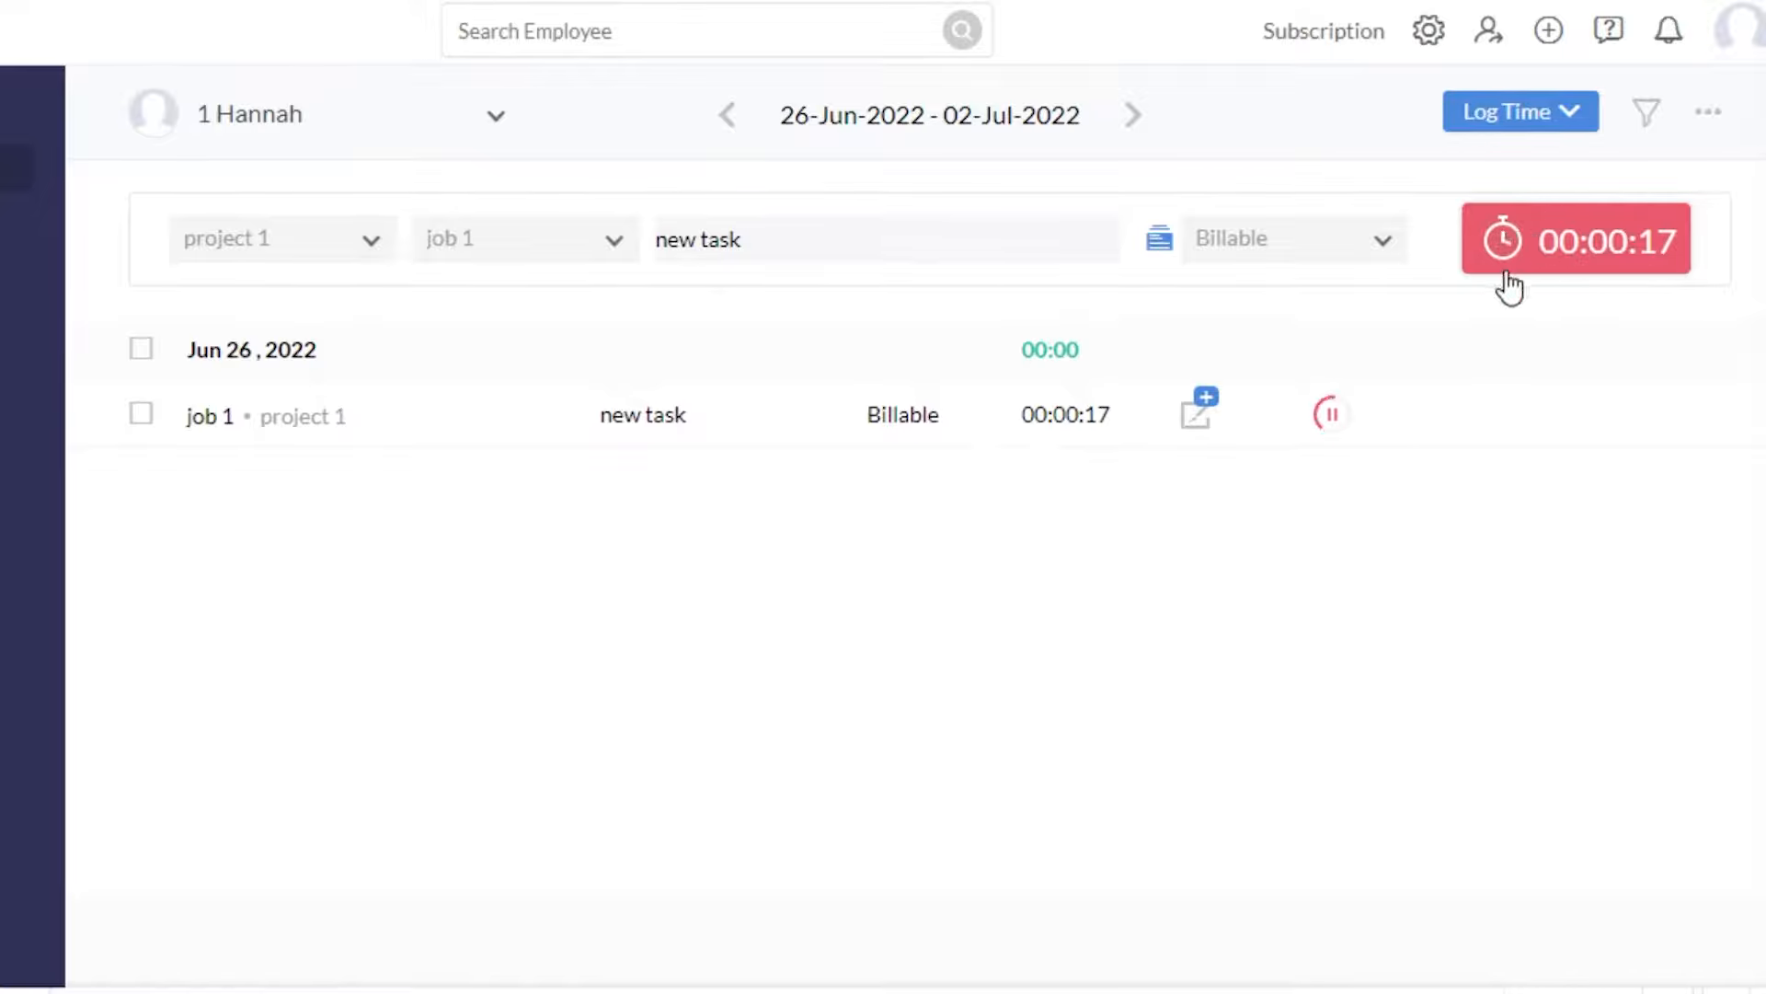
pyautogui.click(1514, 262)
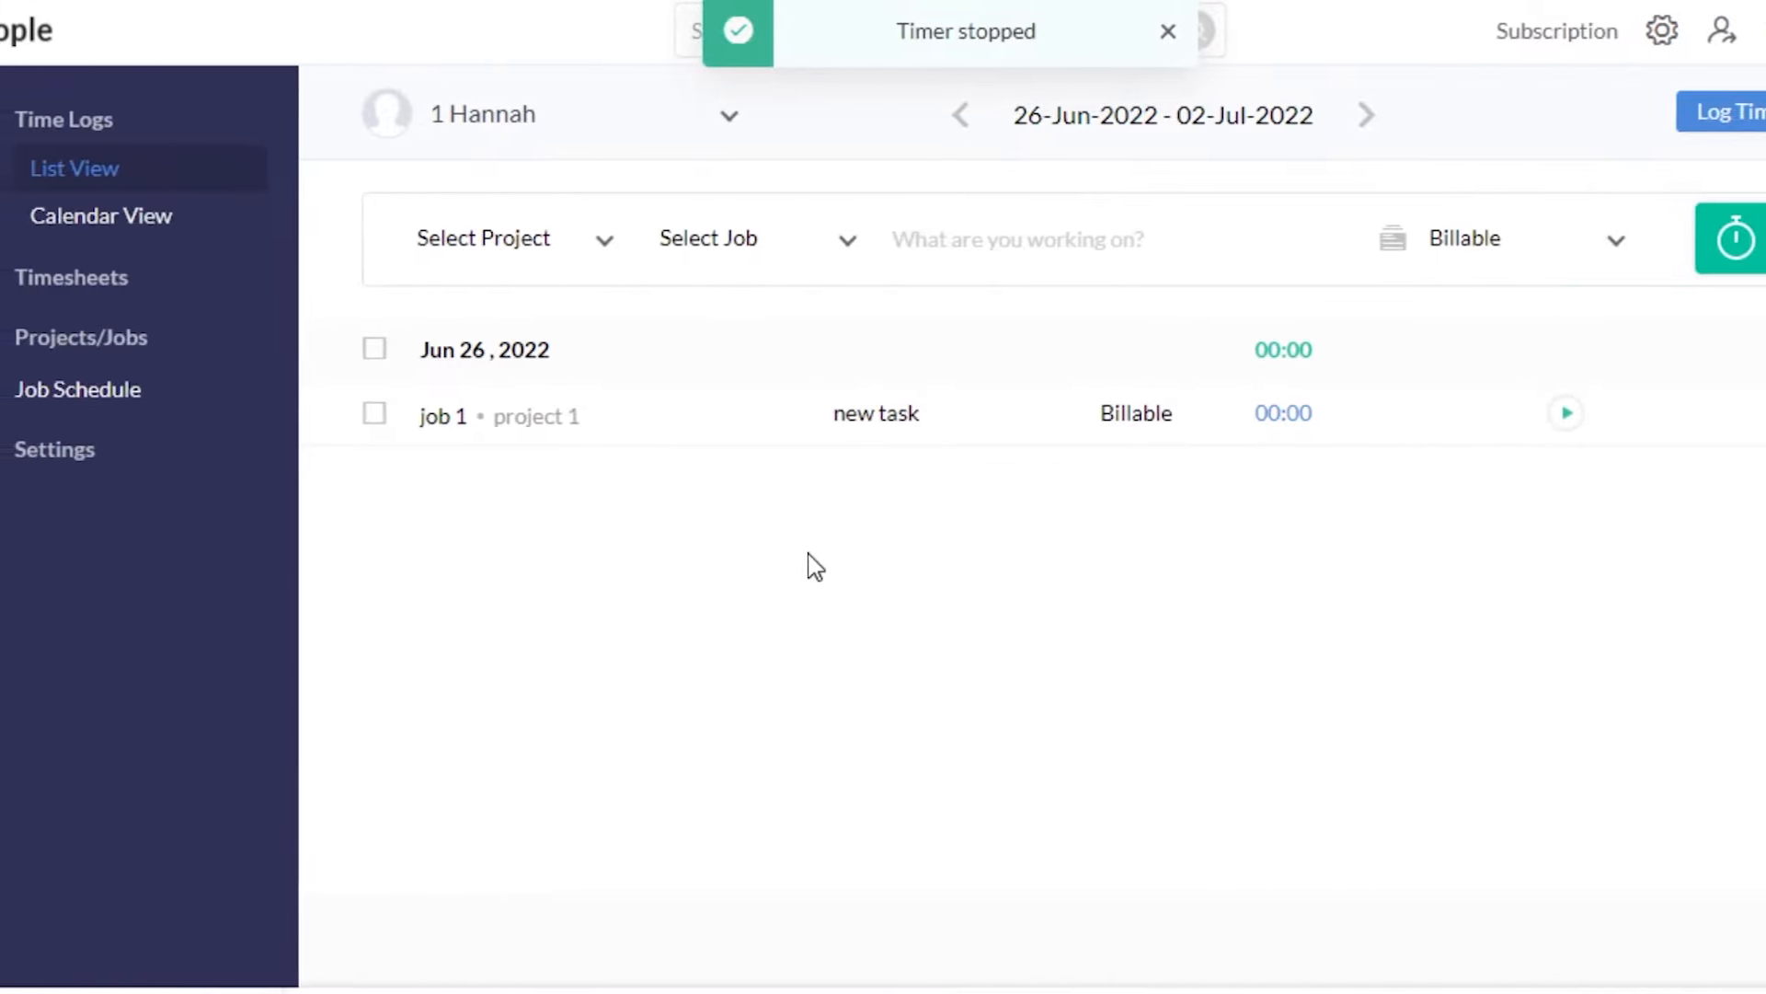
# Step: Start a new employee record in the Organization service and fill in the employee ID, first name and last name
pyautogui.click(50, 108)
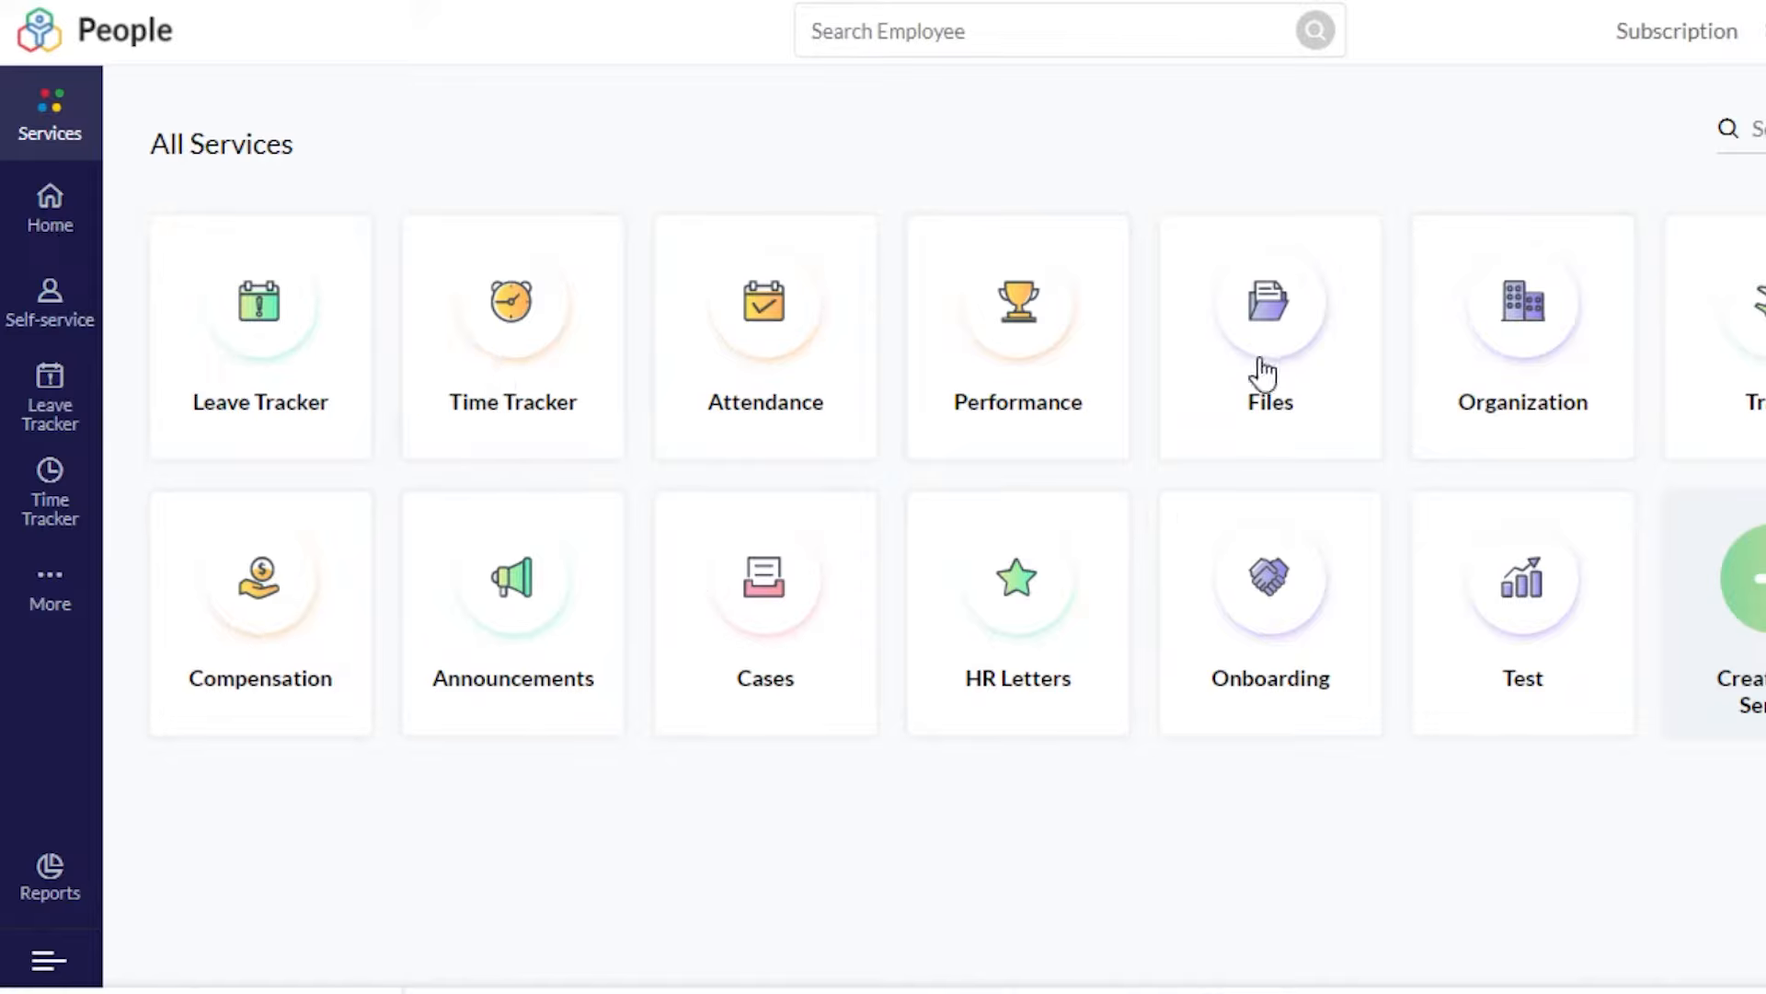
pyautogui.click(1466, 368)
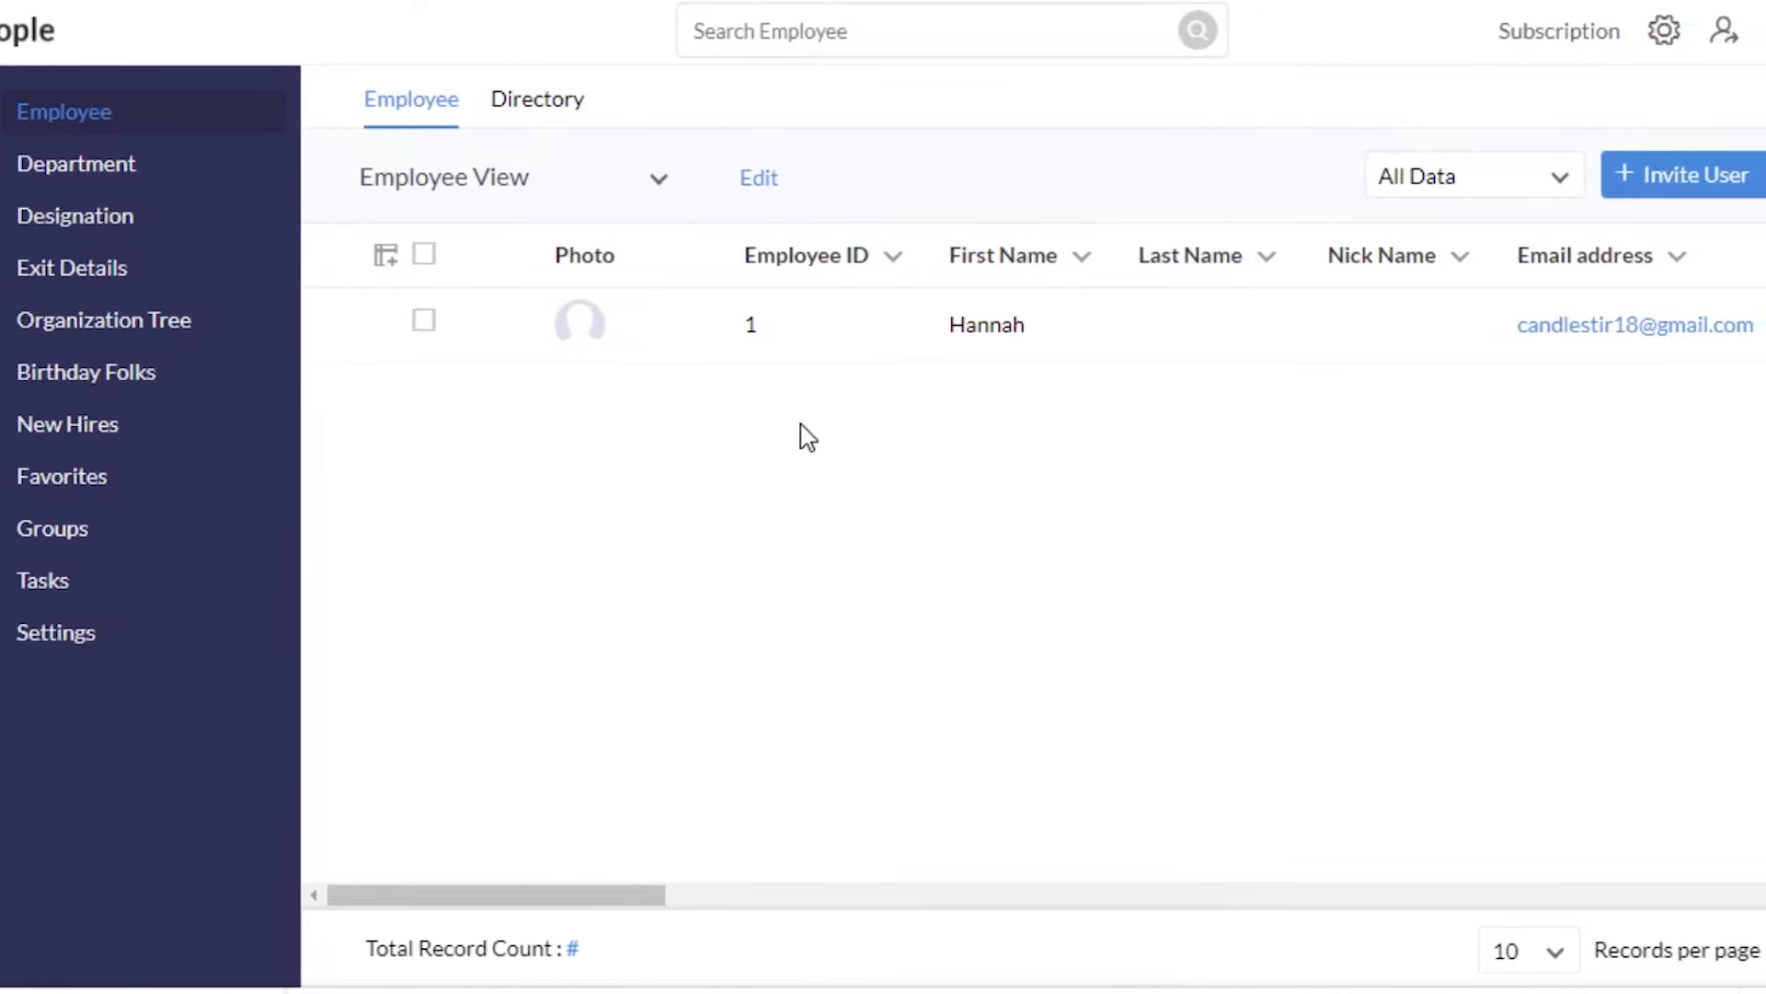
pyautogui.click(1664, 183)
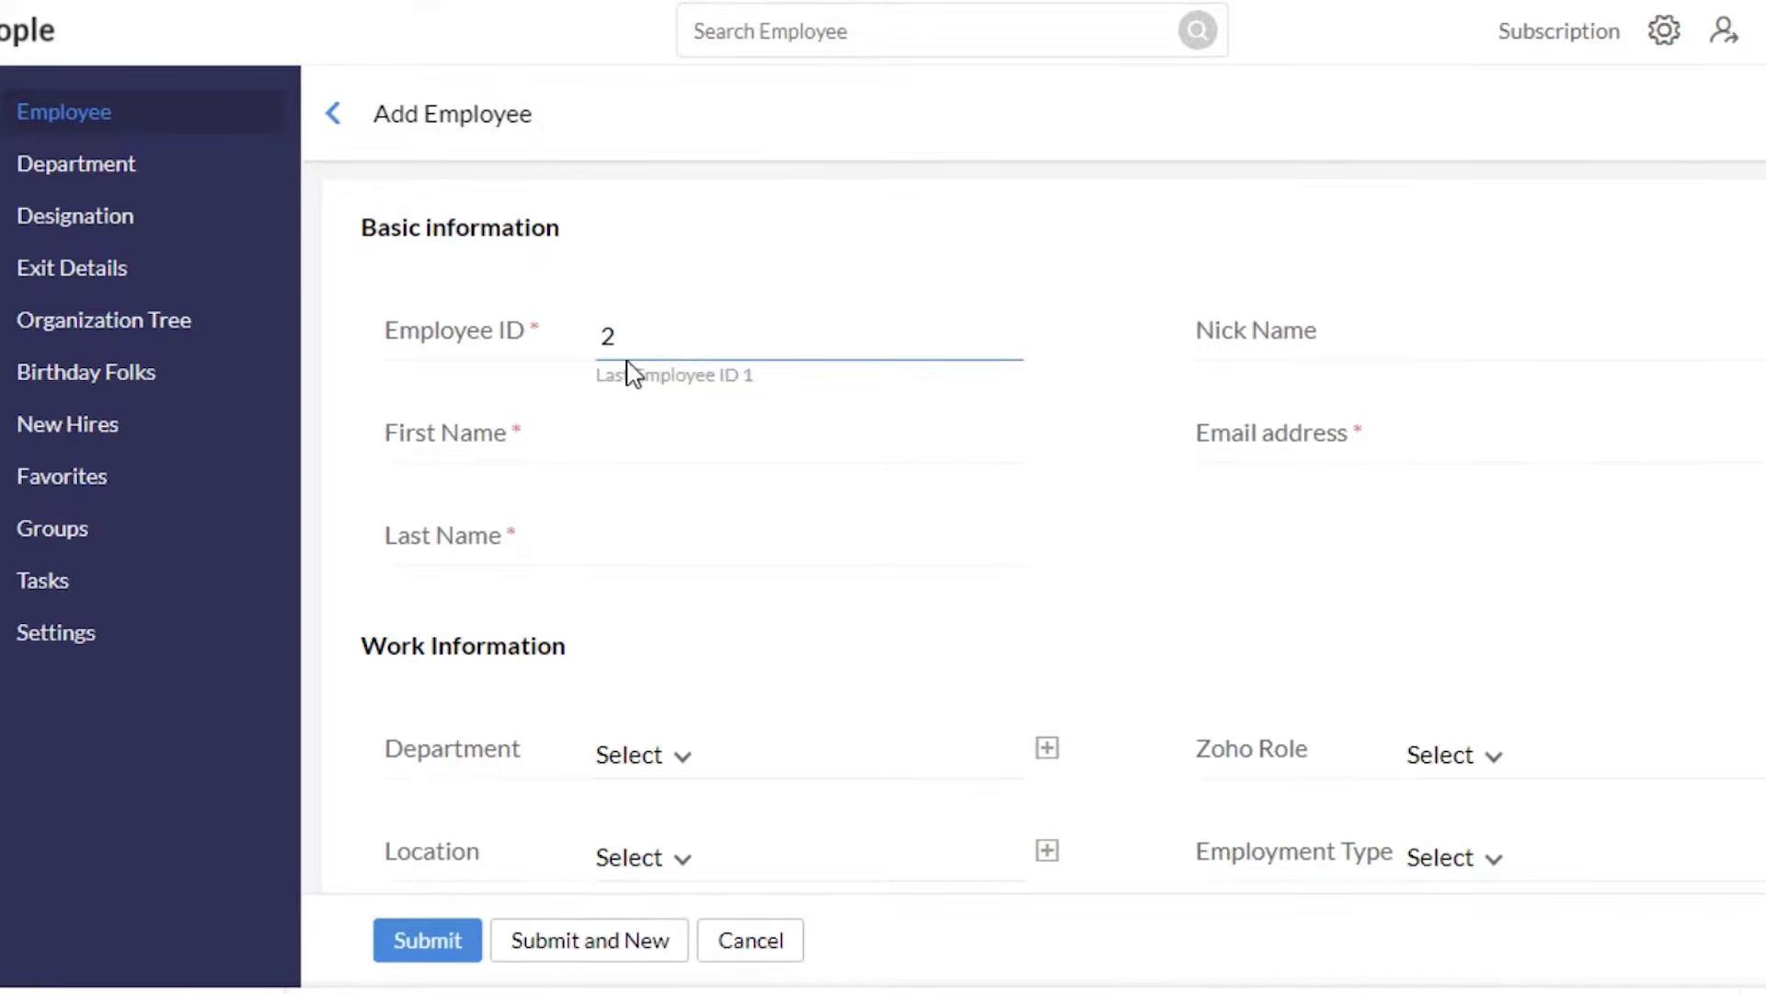
pyautogui.write('00')
pyautogui.click(618, 444)
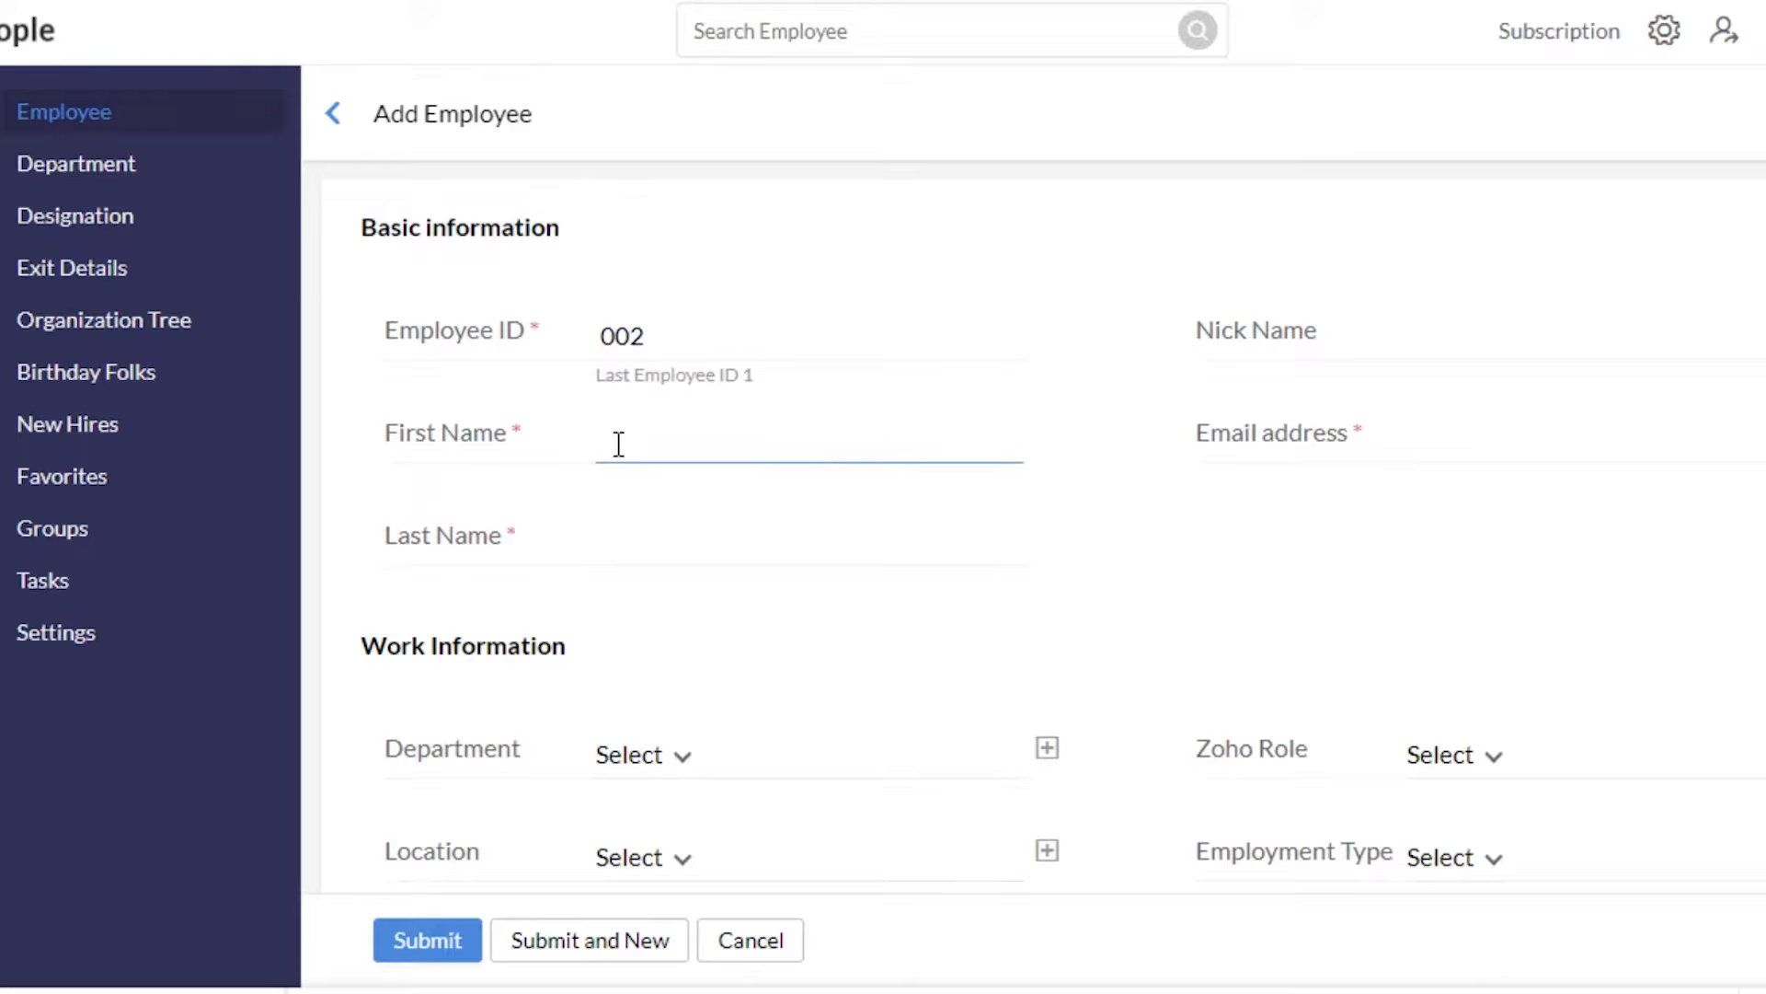
pyautogui.write('Ben')
pyautogui.click(622, 559)
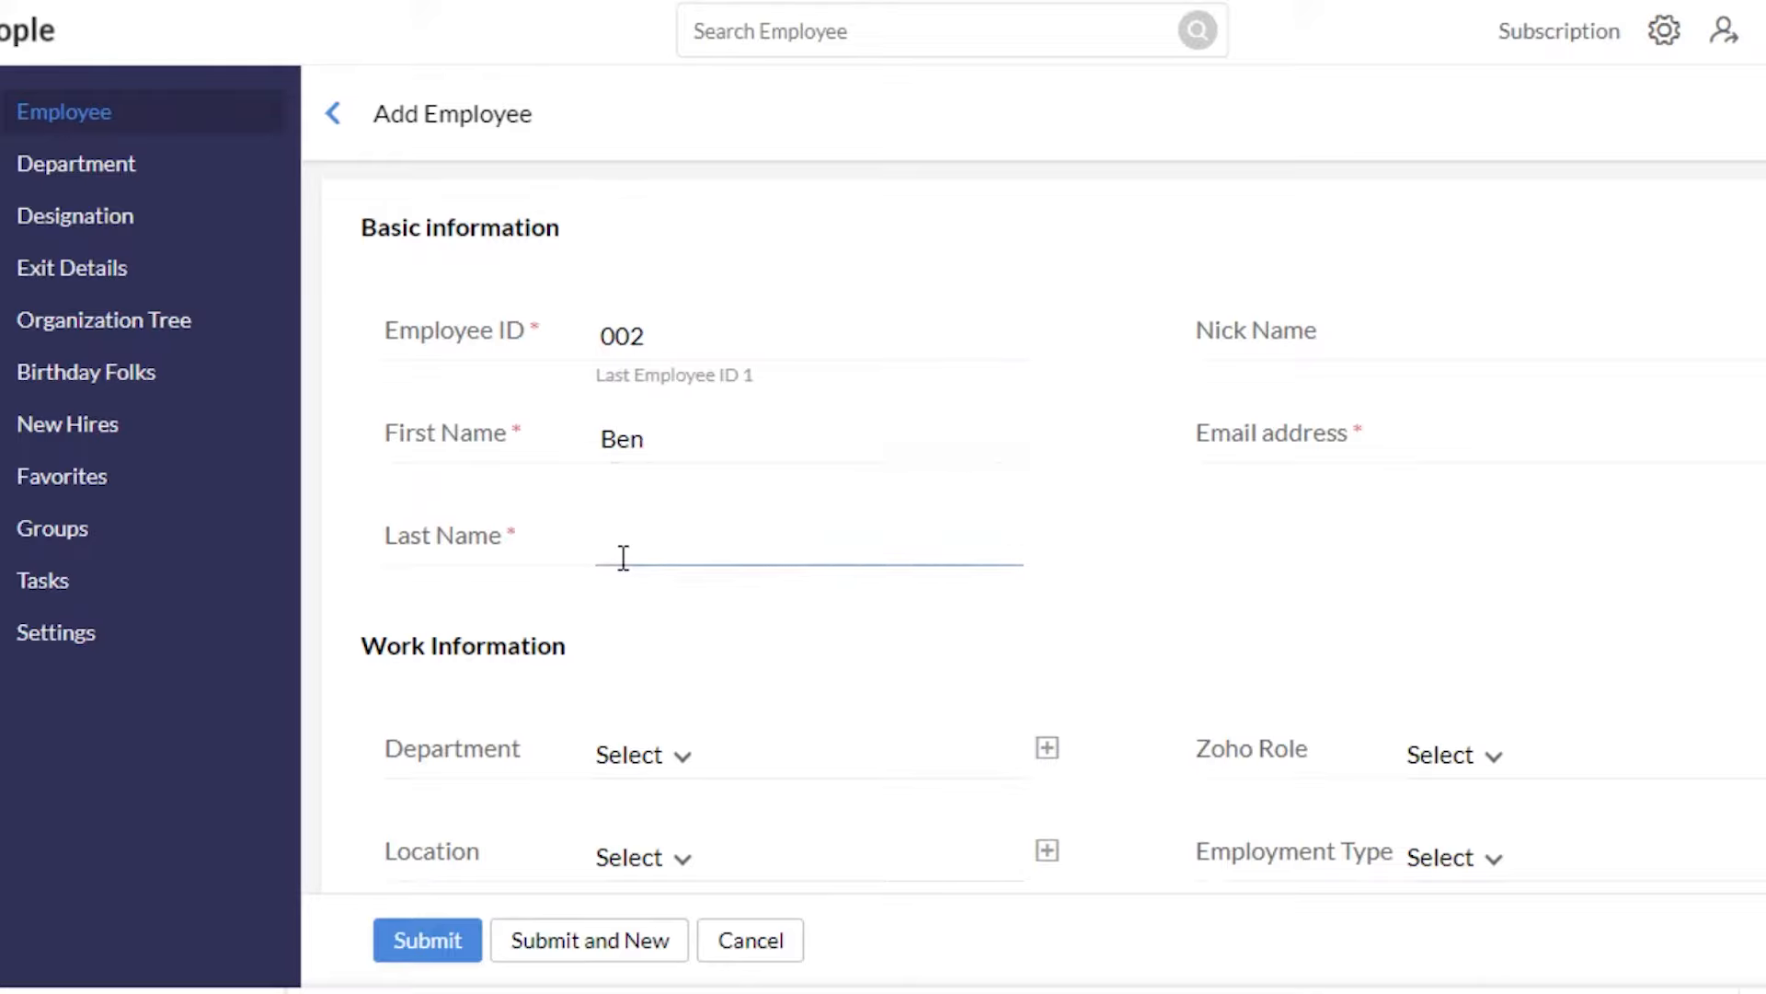
pyautogui.write('Keith')
# Step: Set the new employee's department to HR, location to Malka hans, and Zoho role to Team member
pyautogui.click(750, 760)
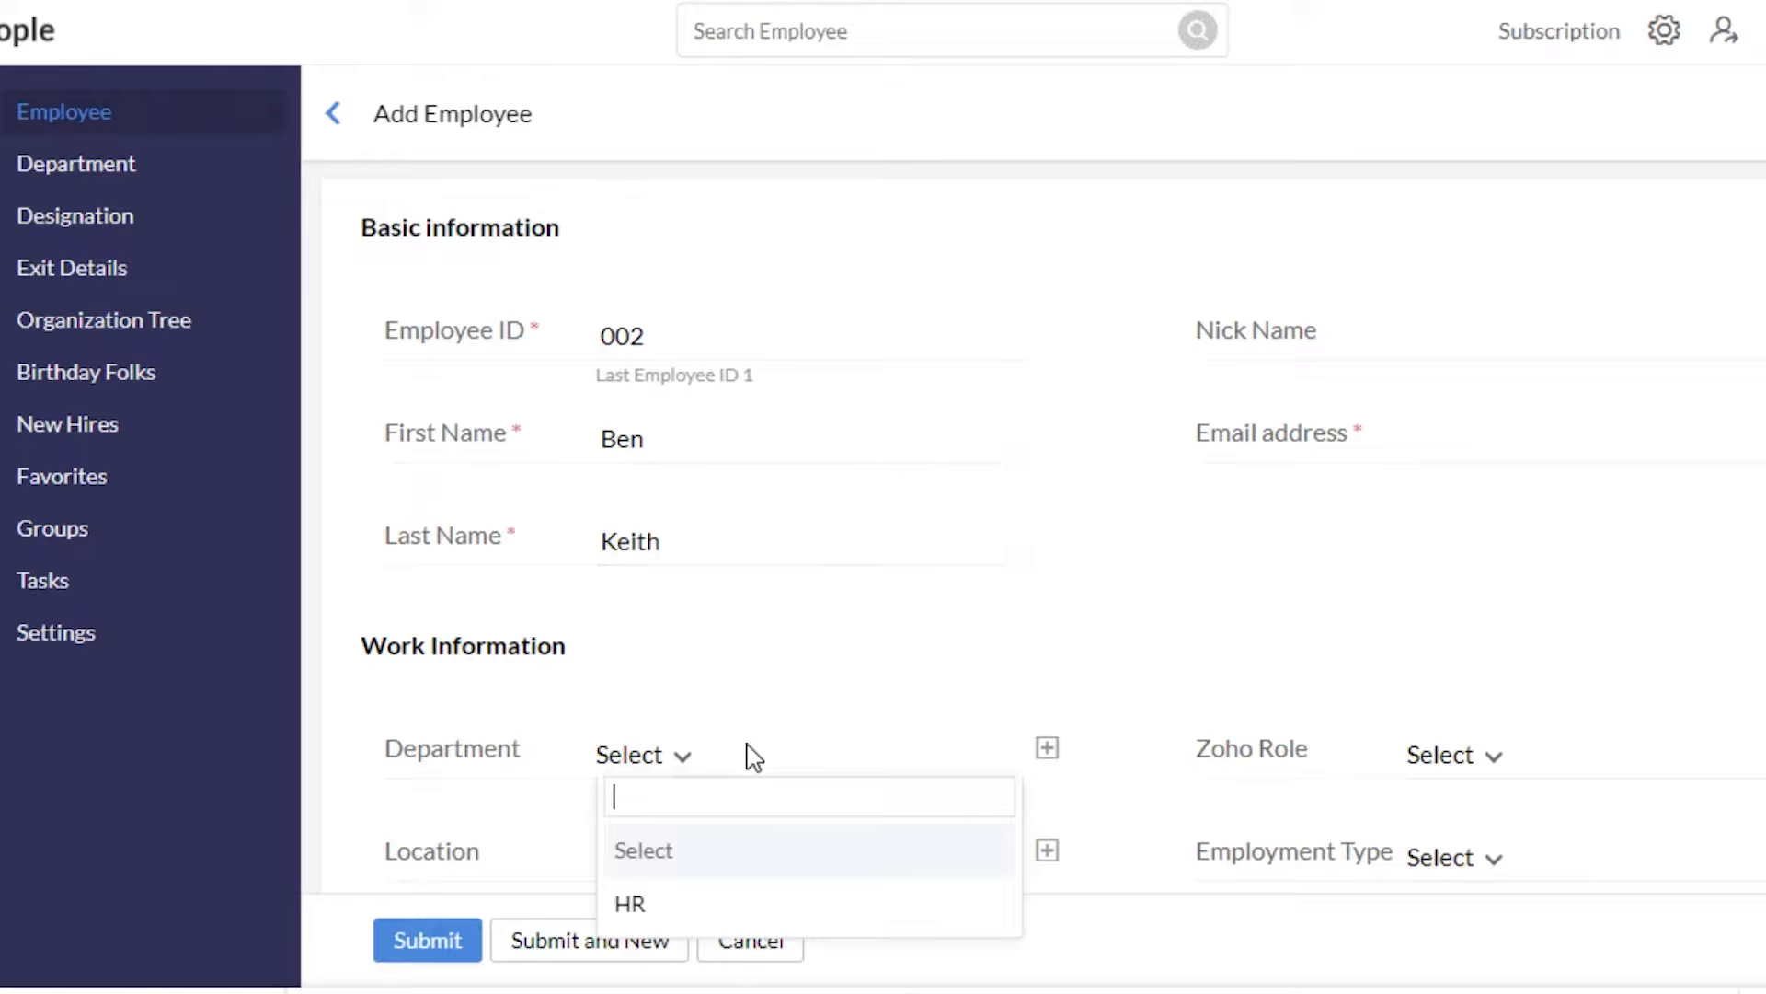
pyautogui.click(714, 911)
pyautogui.click(745, 879)
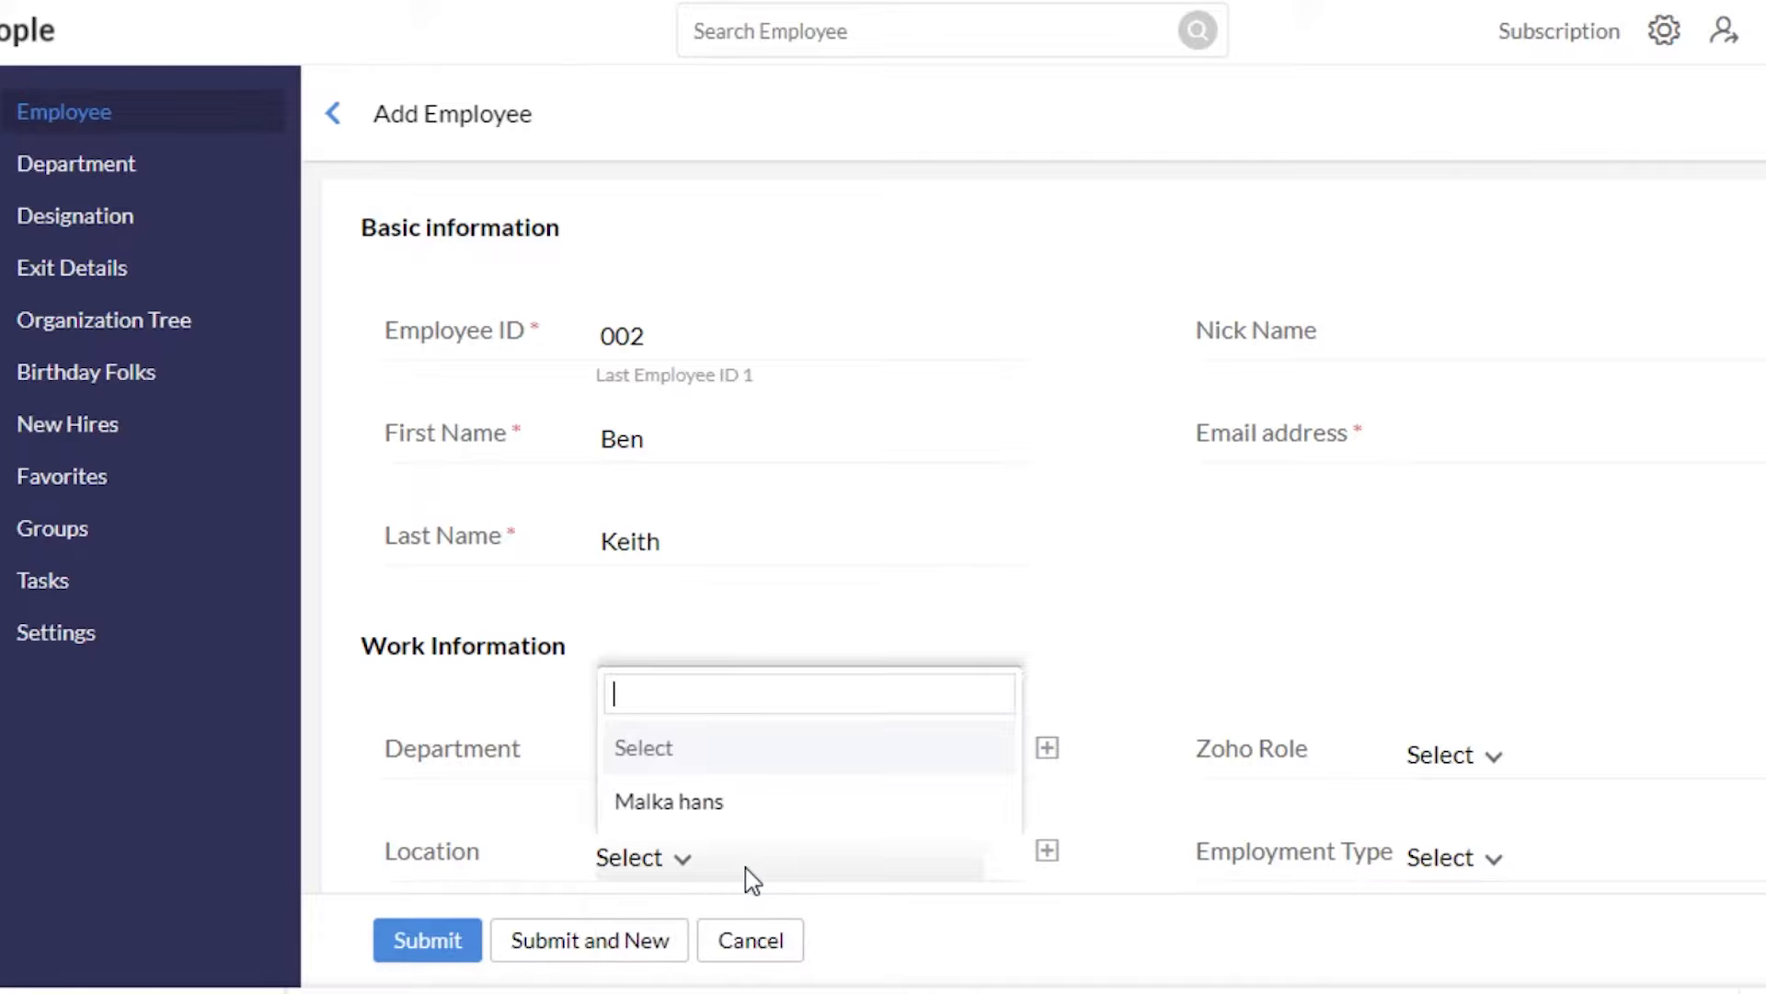
pyautogui.click(699, 810)
pyautogui.click(1510, 761)
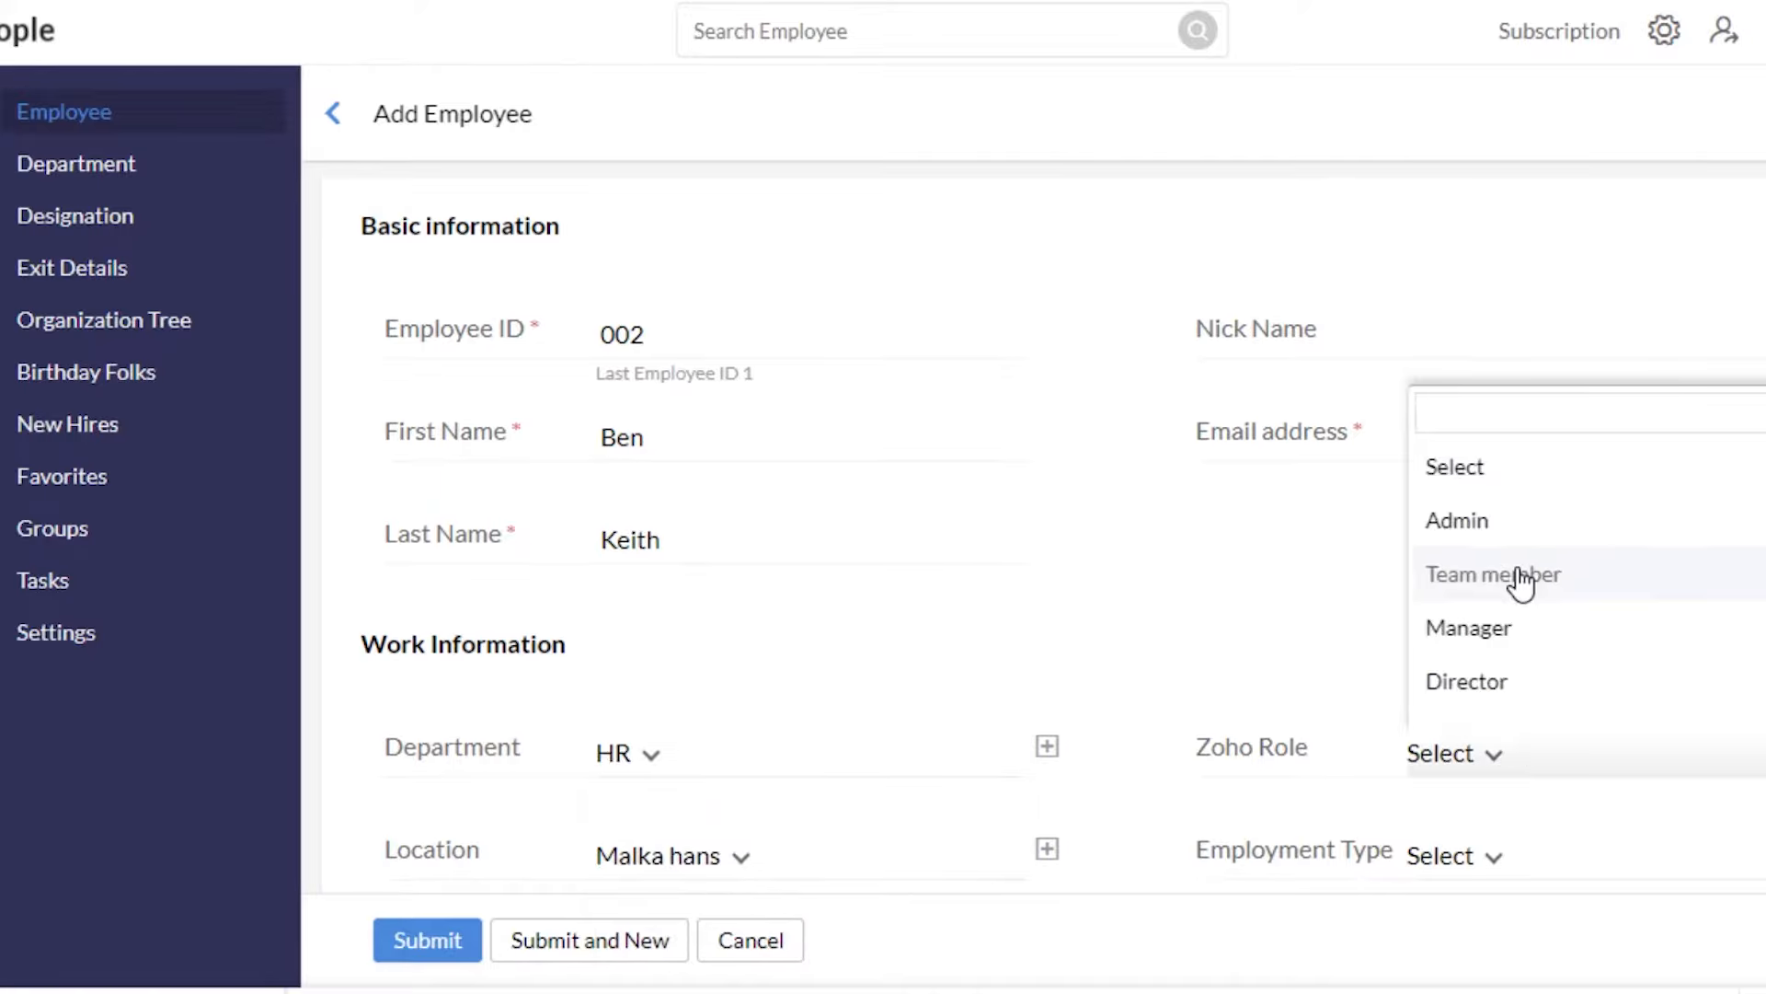
pyautogui.click(1472, 585)
# Step: Set the employment type to Permanent, the employee status to Active, and the source of hire to Direct
pyautogui.scroll(-5, 1472, 585)
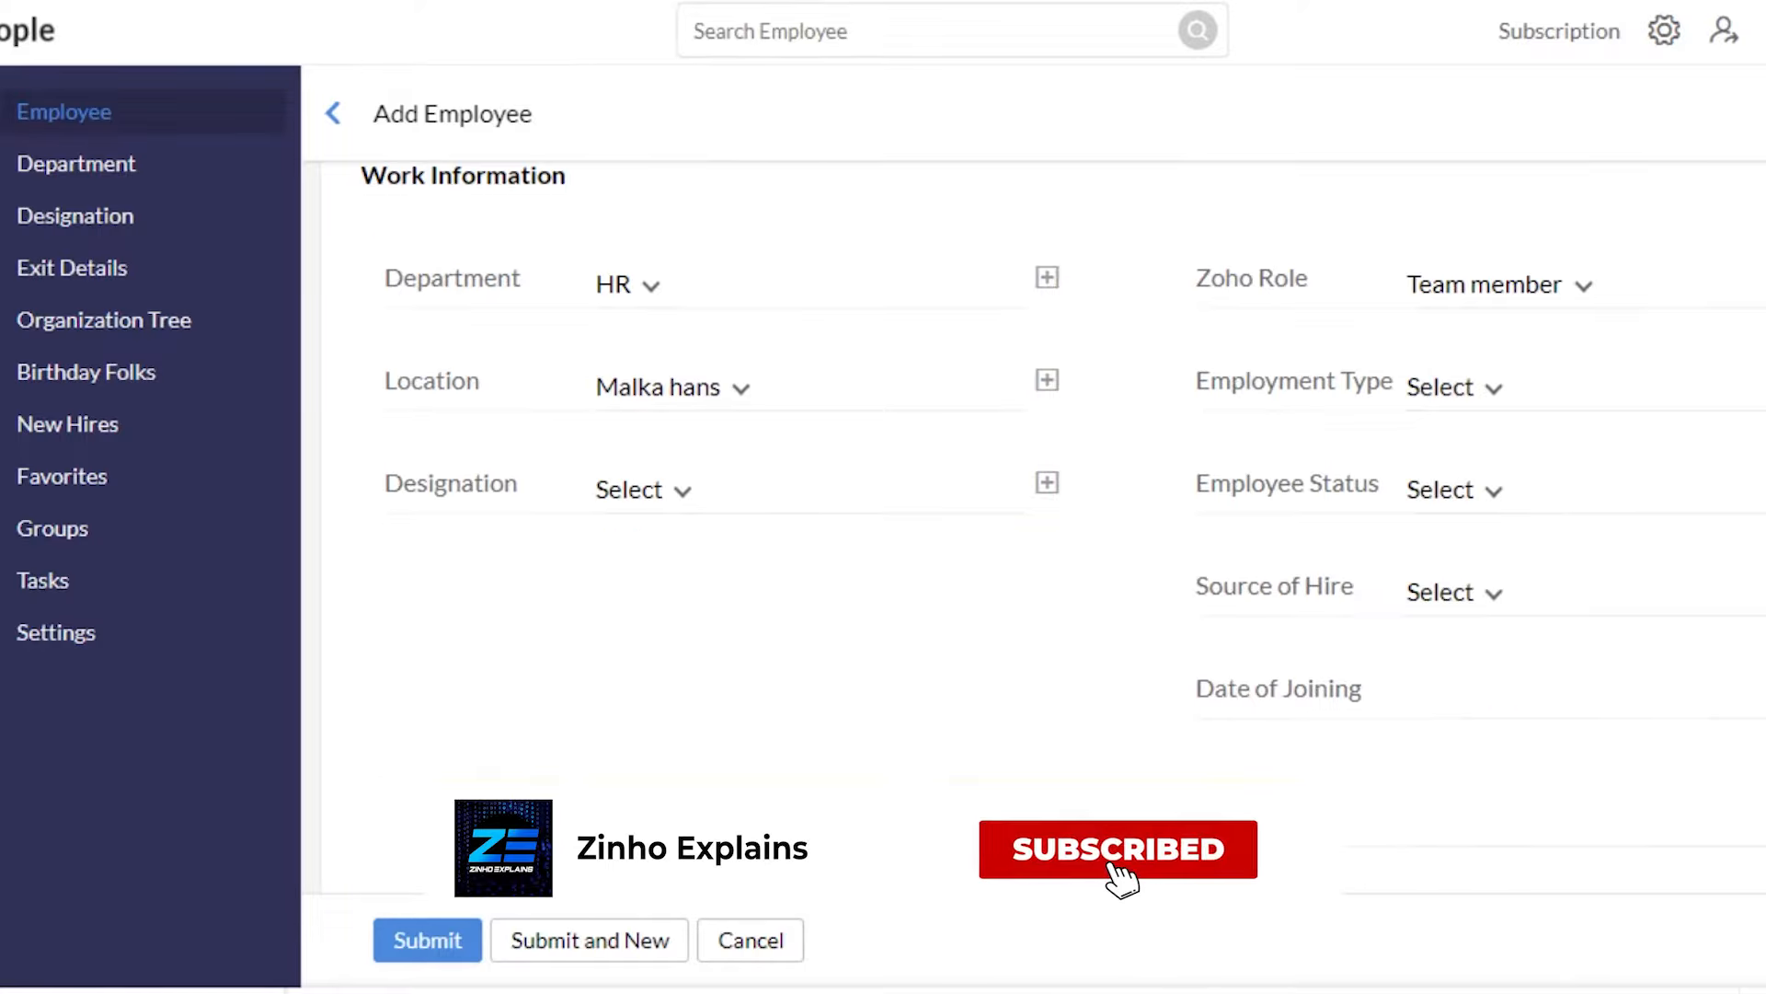
pyautogui.click(1514, 395)
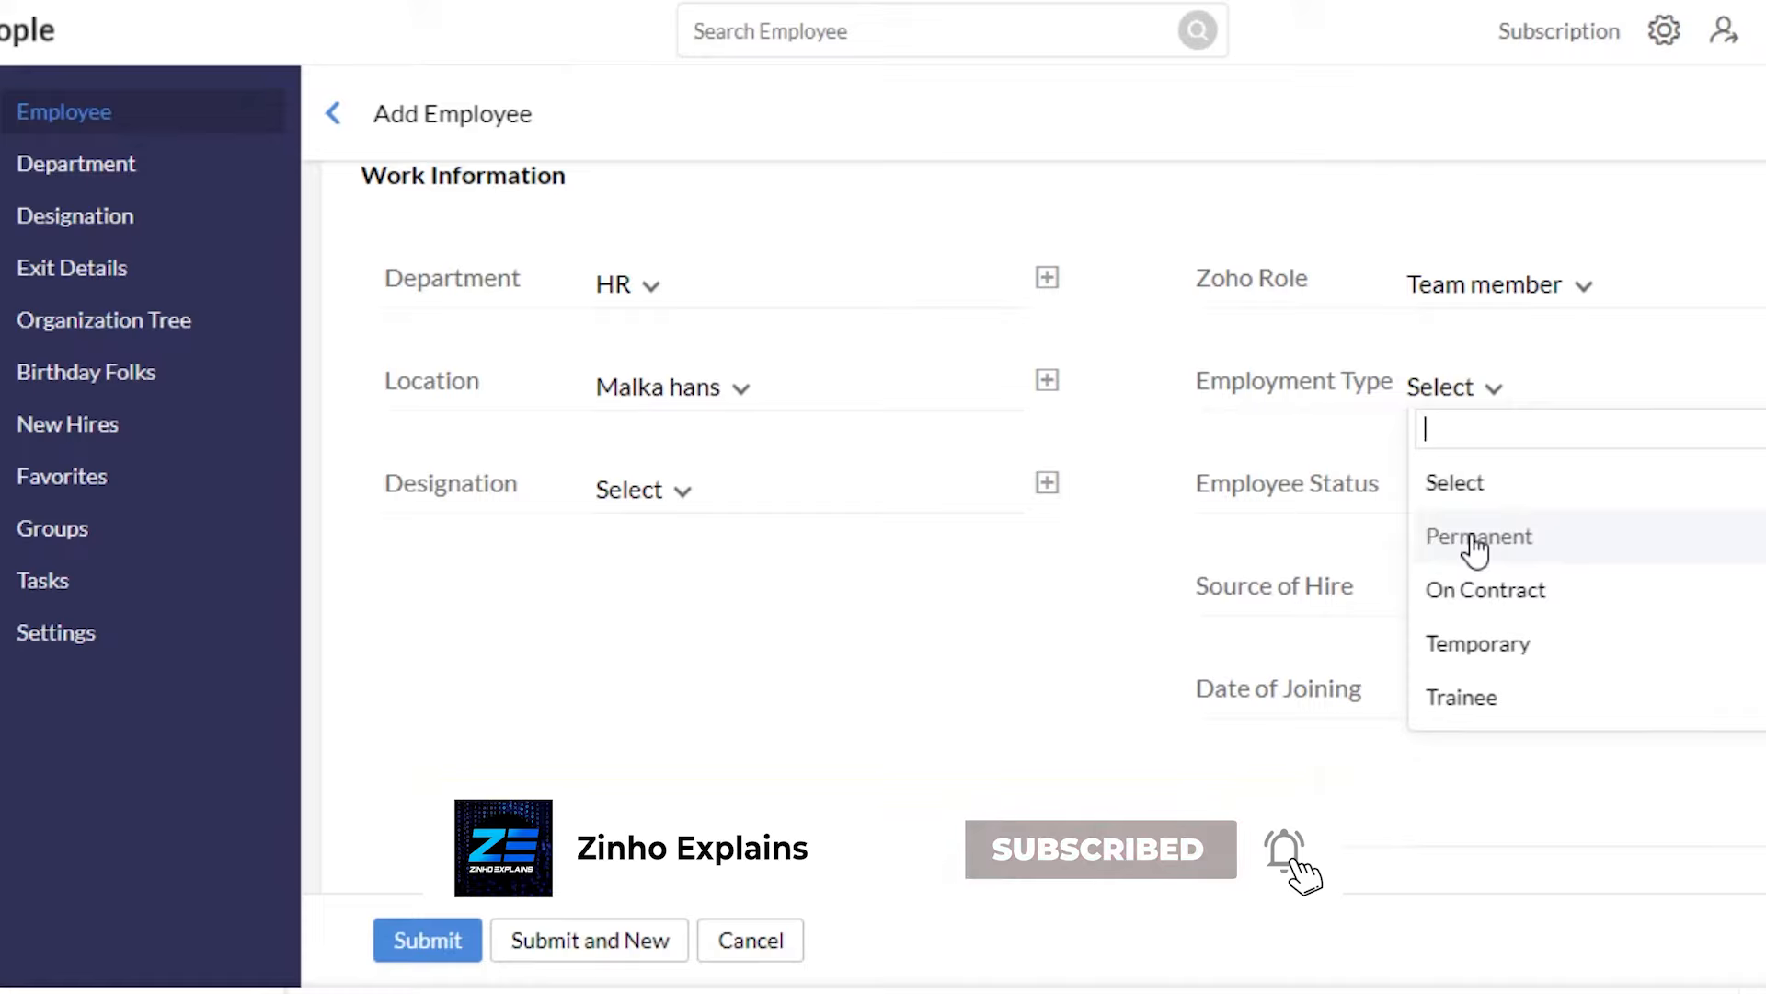
pyautogui.click(1463, 537)
pyautogui.click(1461, 501)
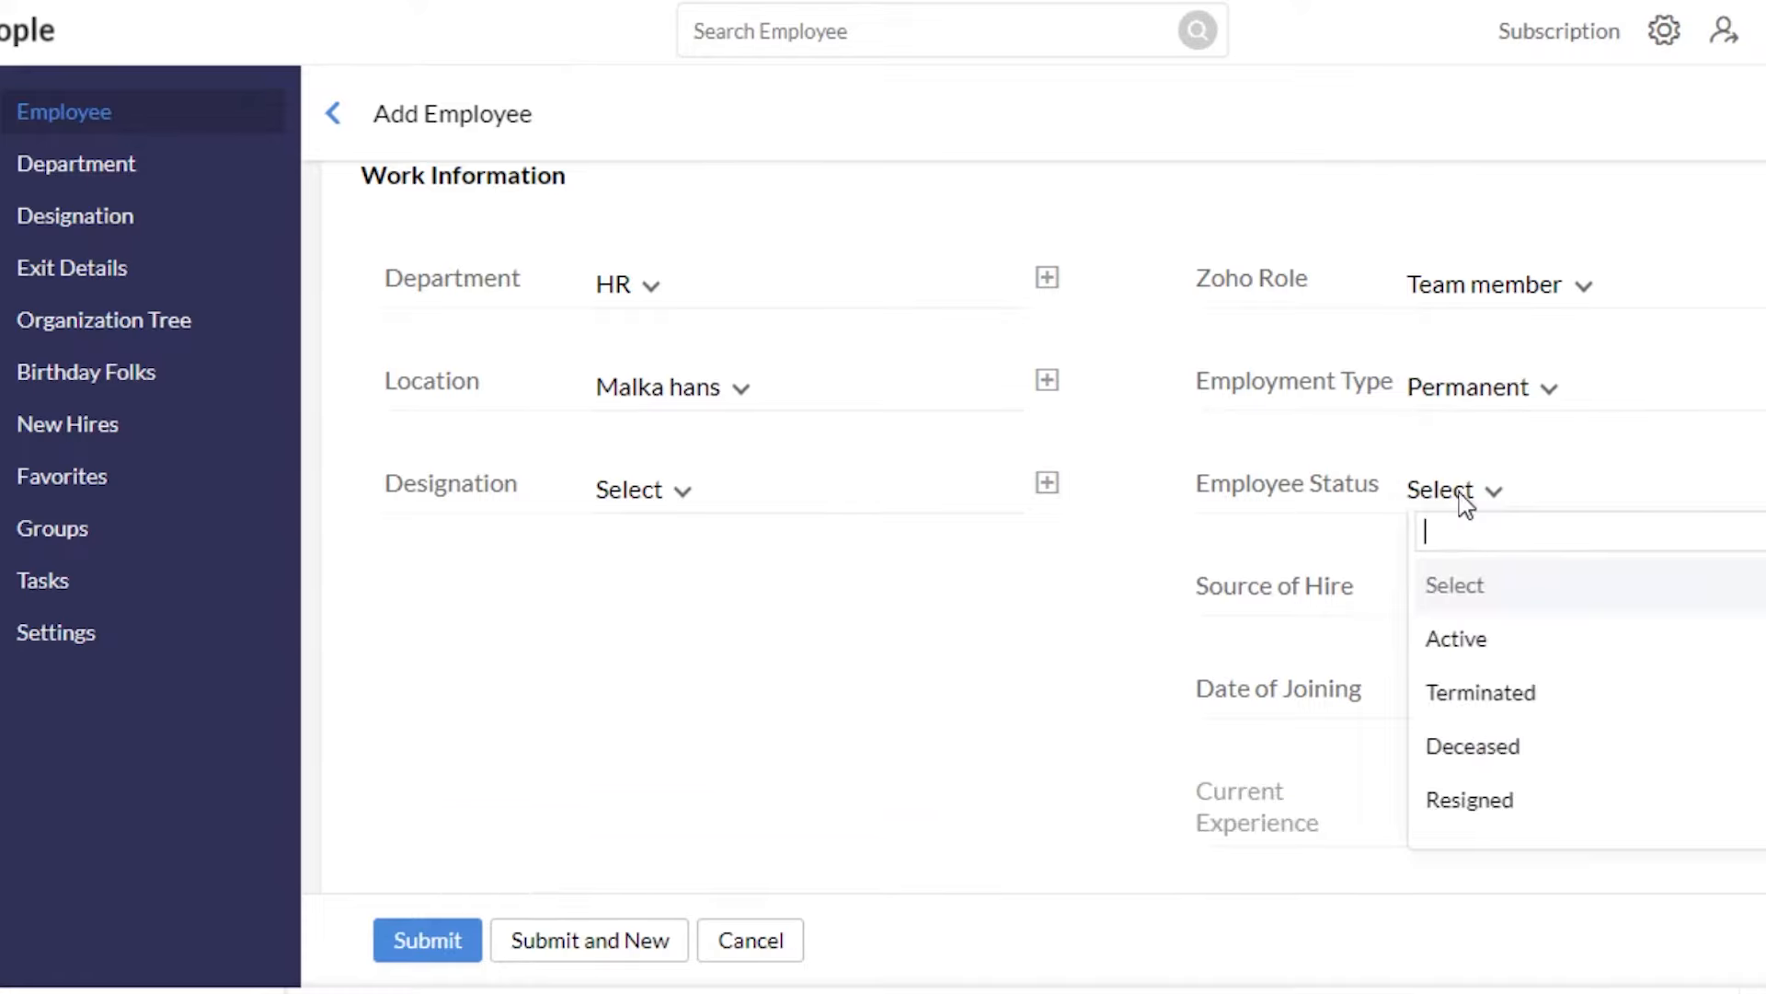
pyautogui.click(1454, 656)
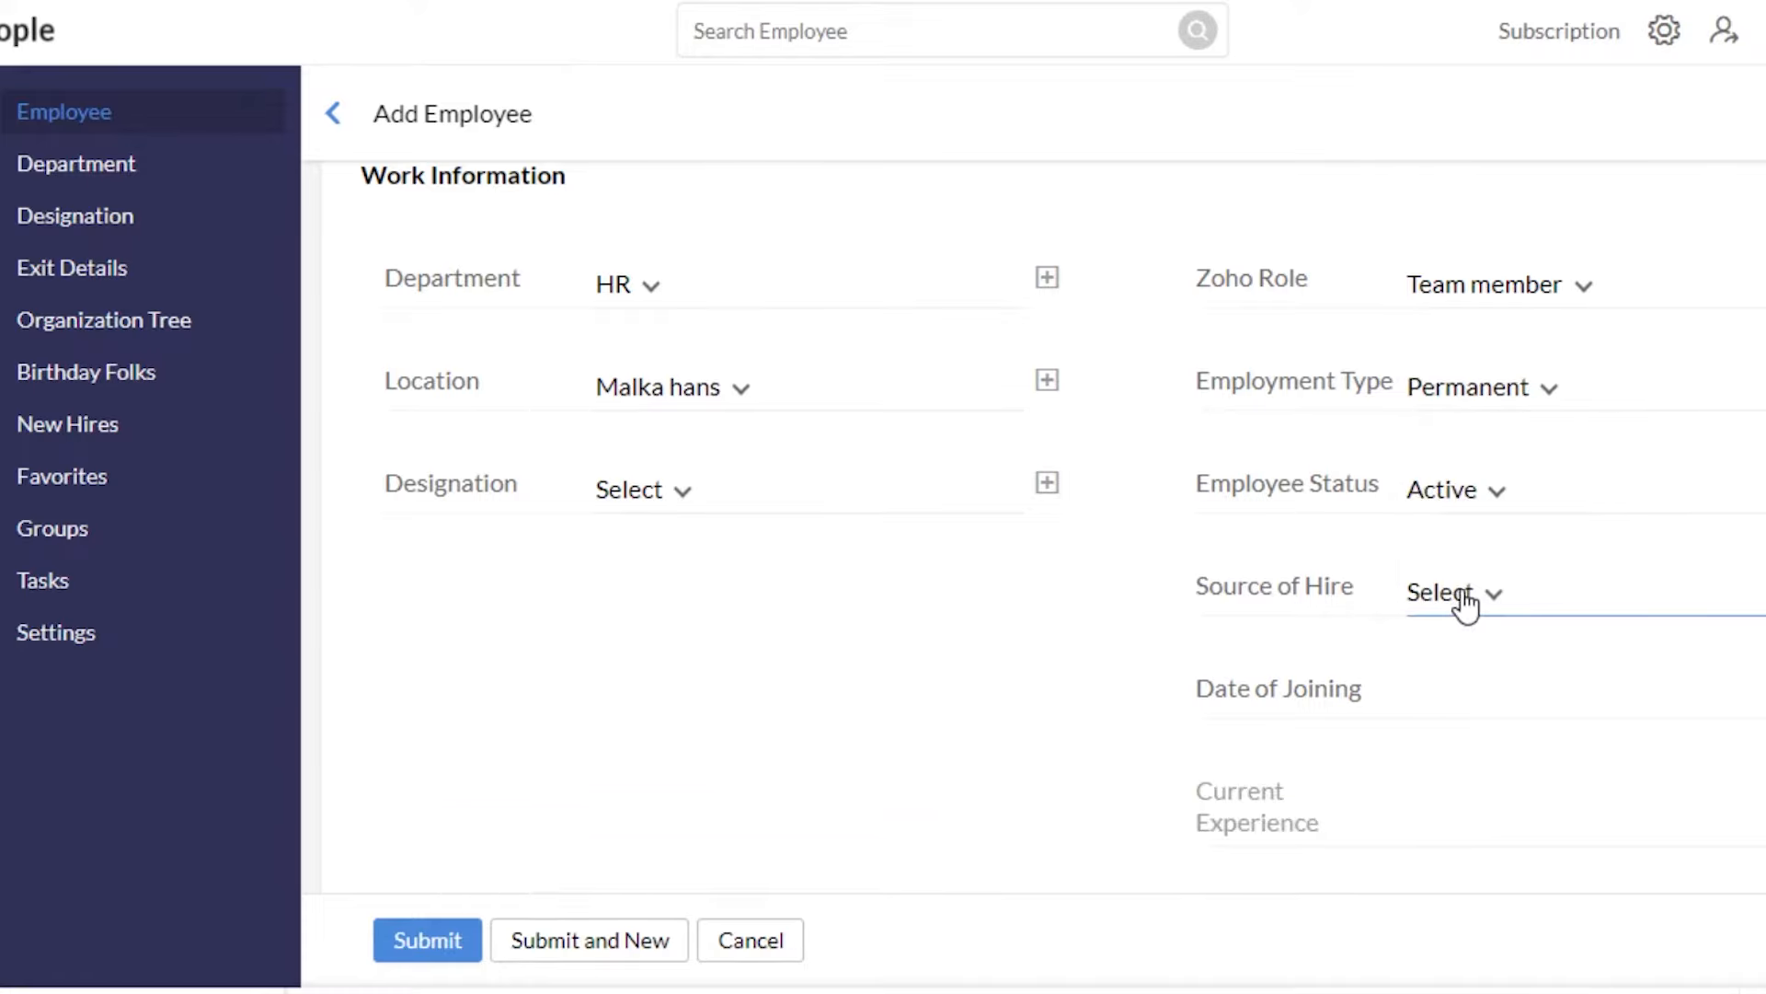
pyautogui.click(1465, 604)
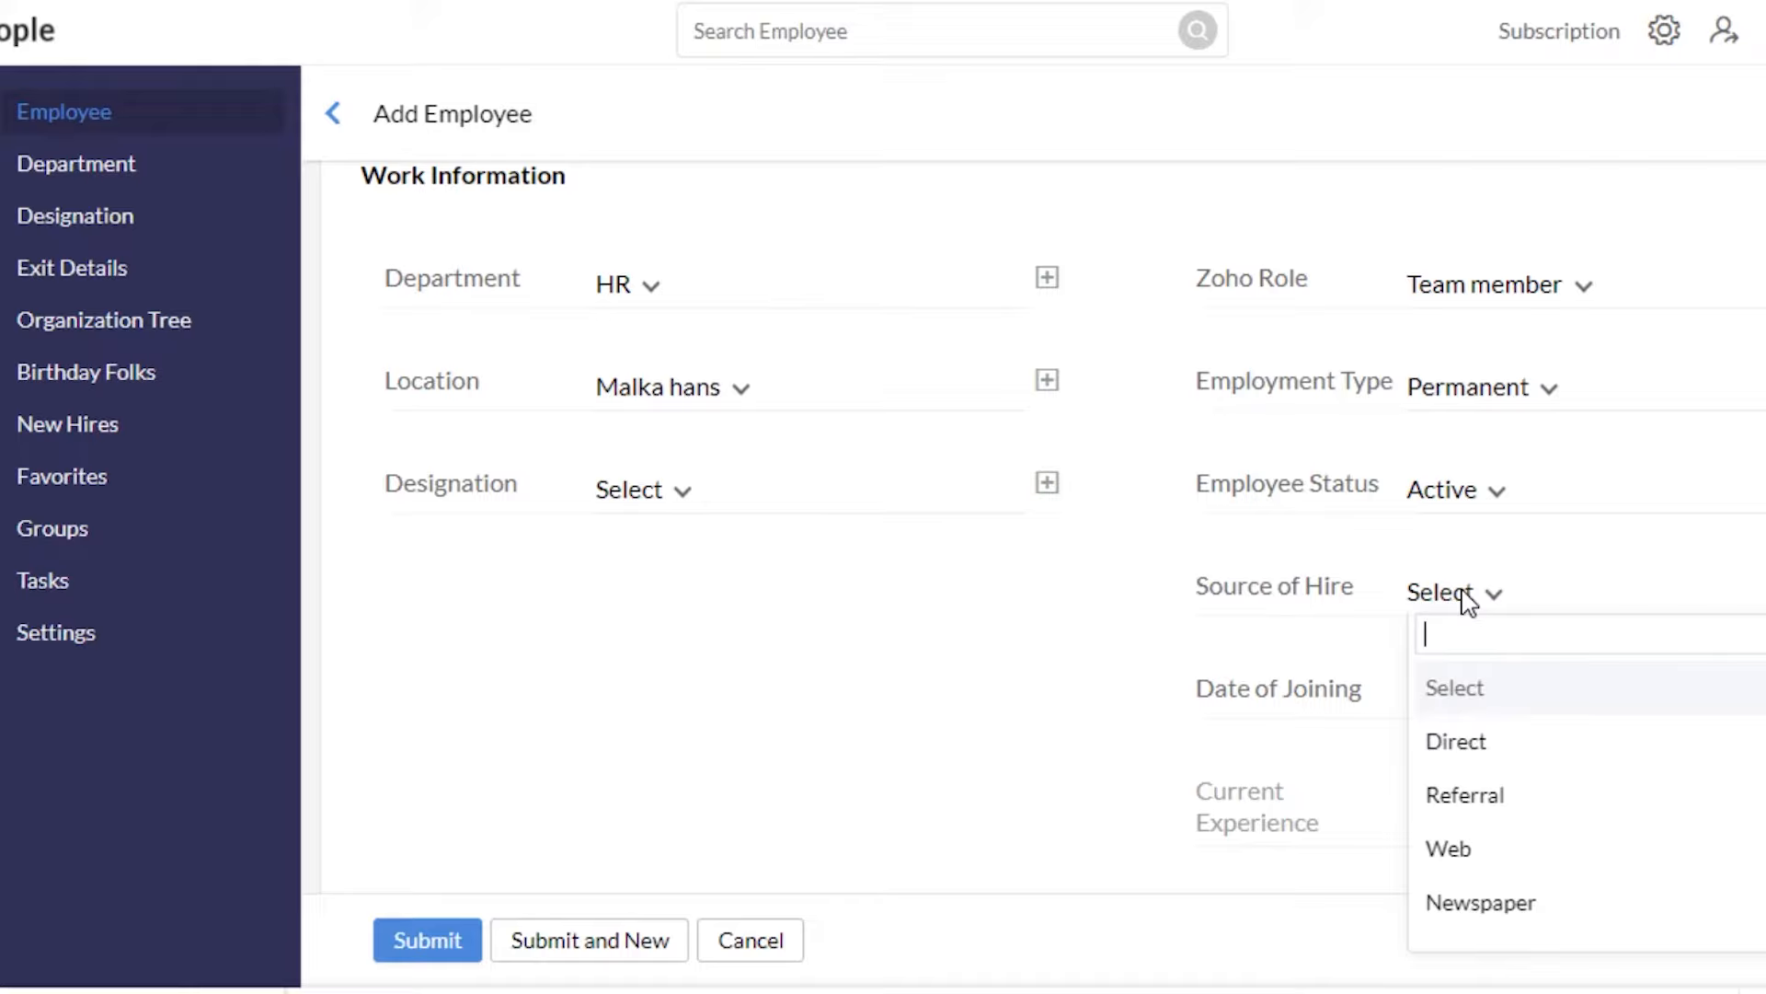
pyautogui.click(1470, 743)
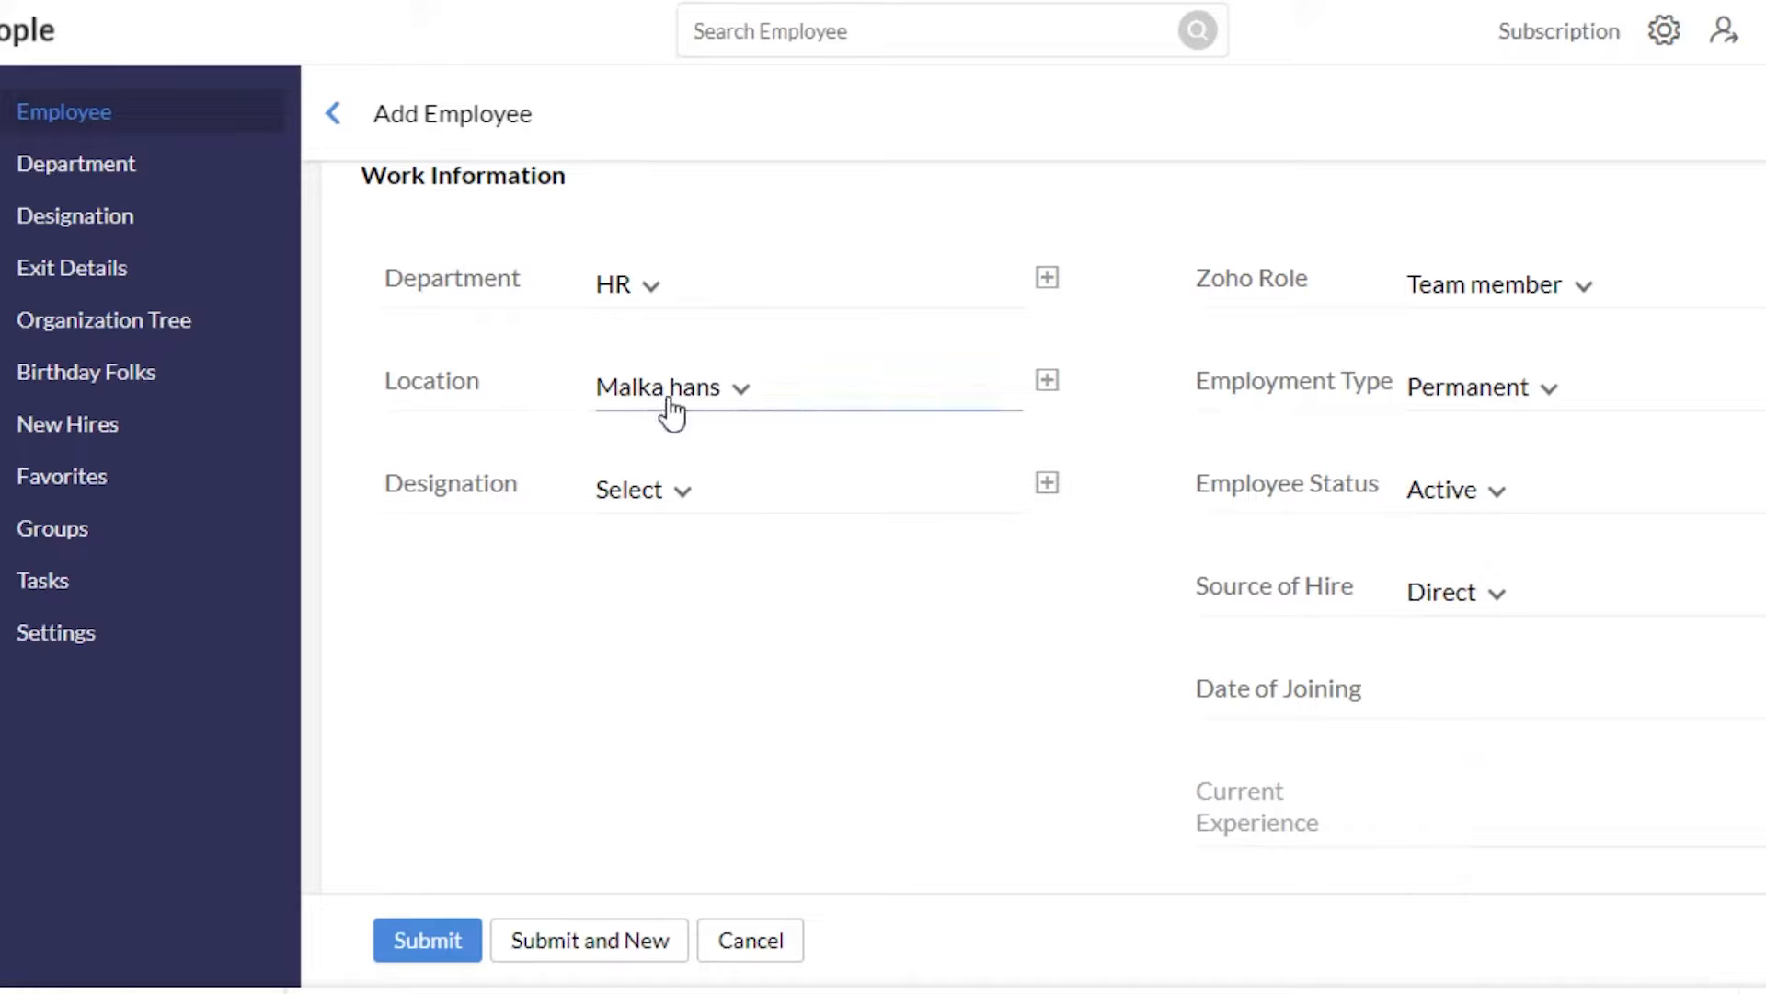
# Step: Add a designation named "New" from the employee form and assign it to the employee
pyautogui.click(678, 504)
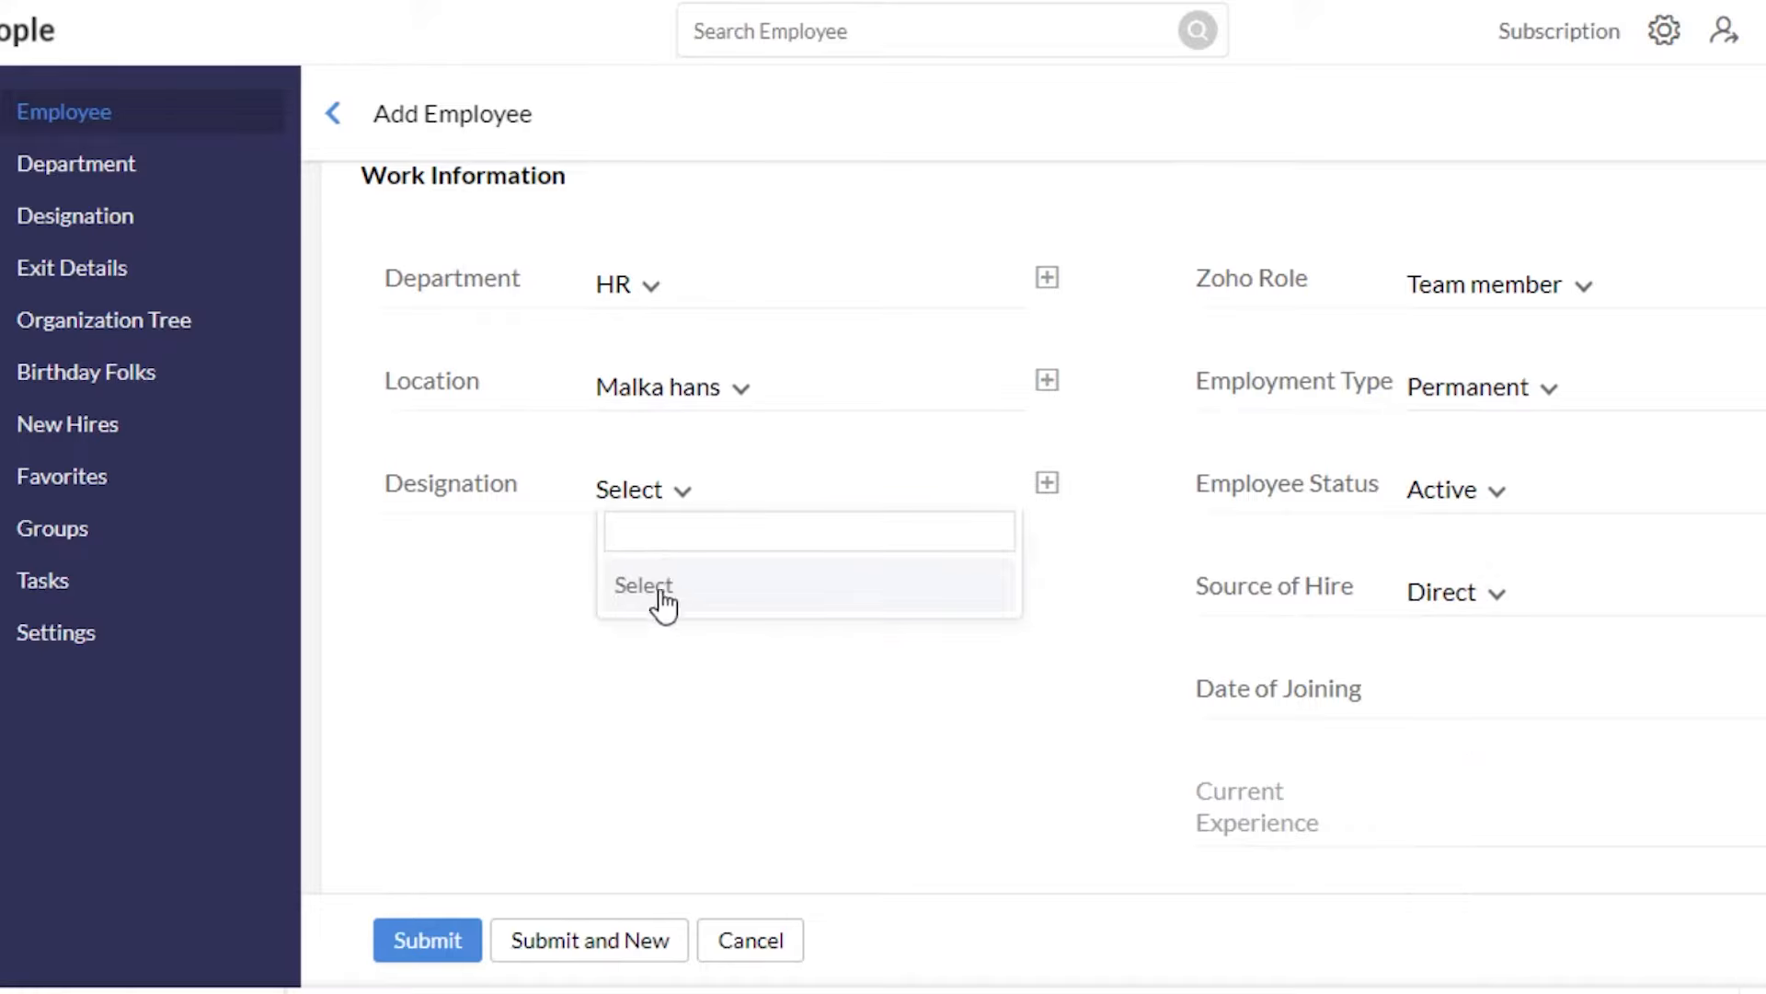
pyautogui.click(960, 598)
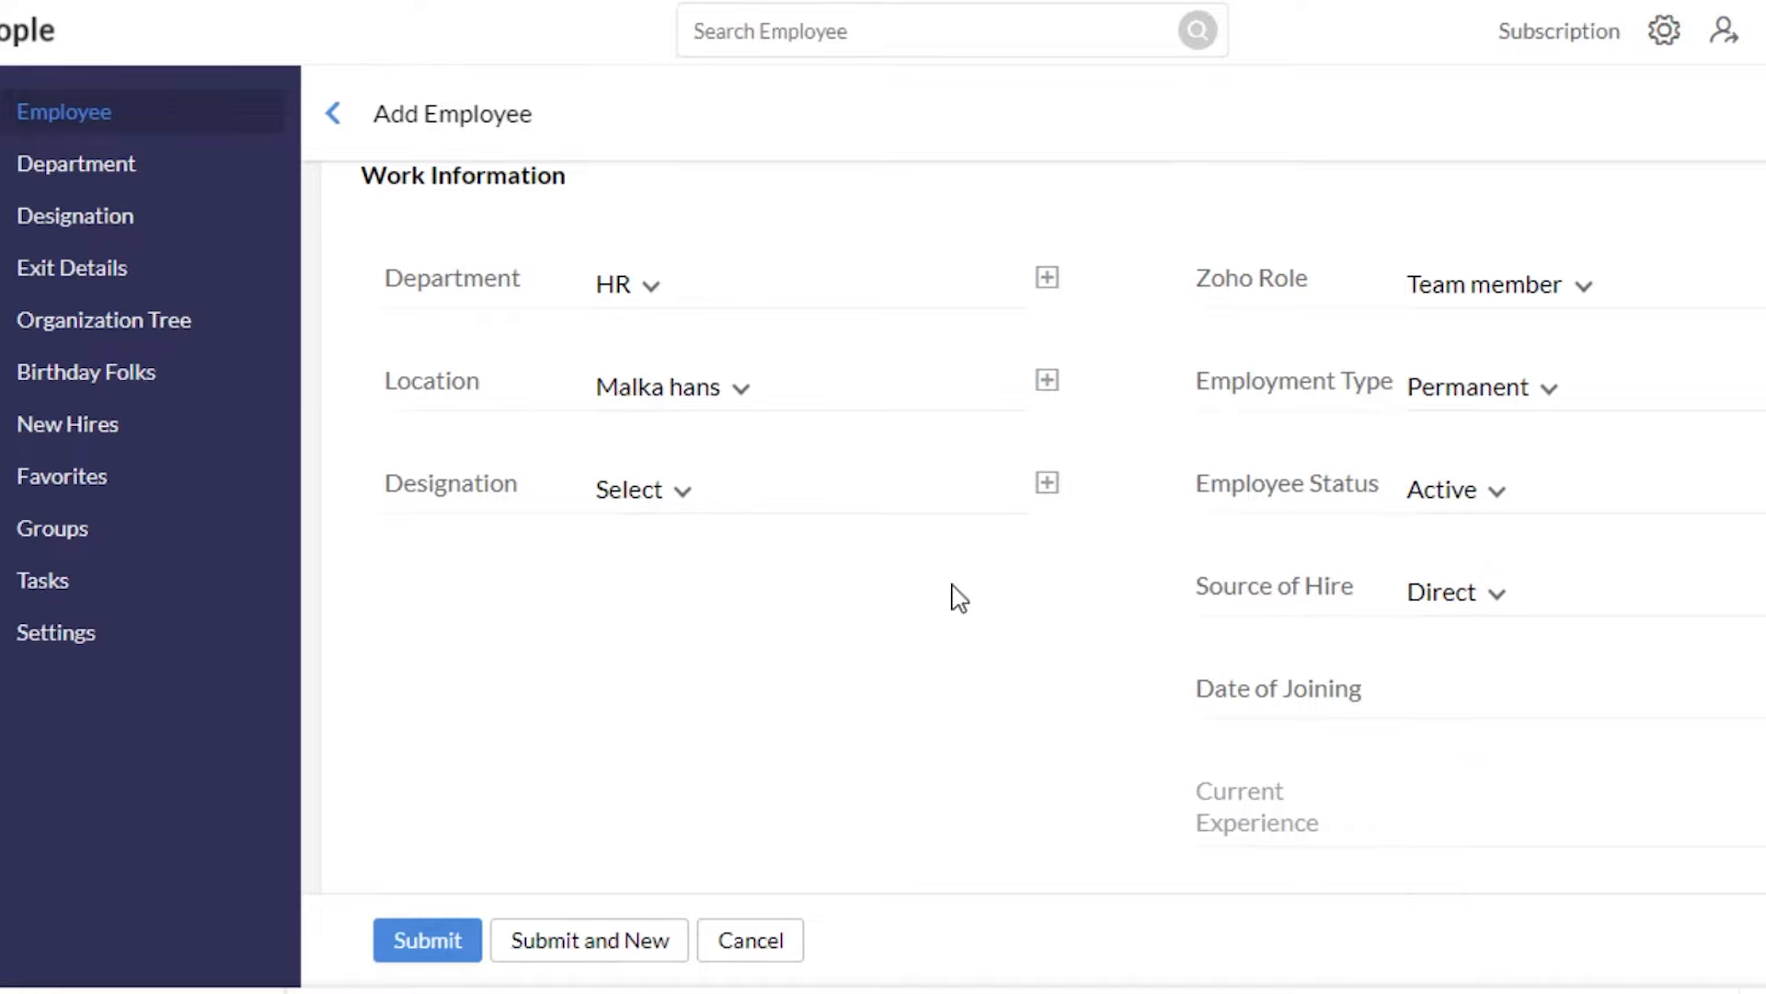
pyautogui.click(1047, 483)
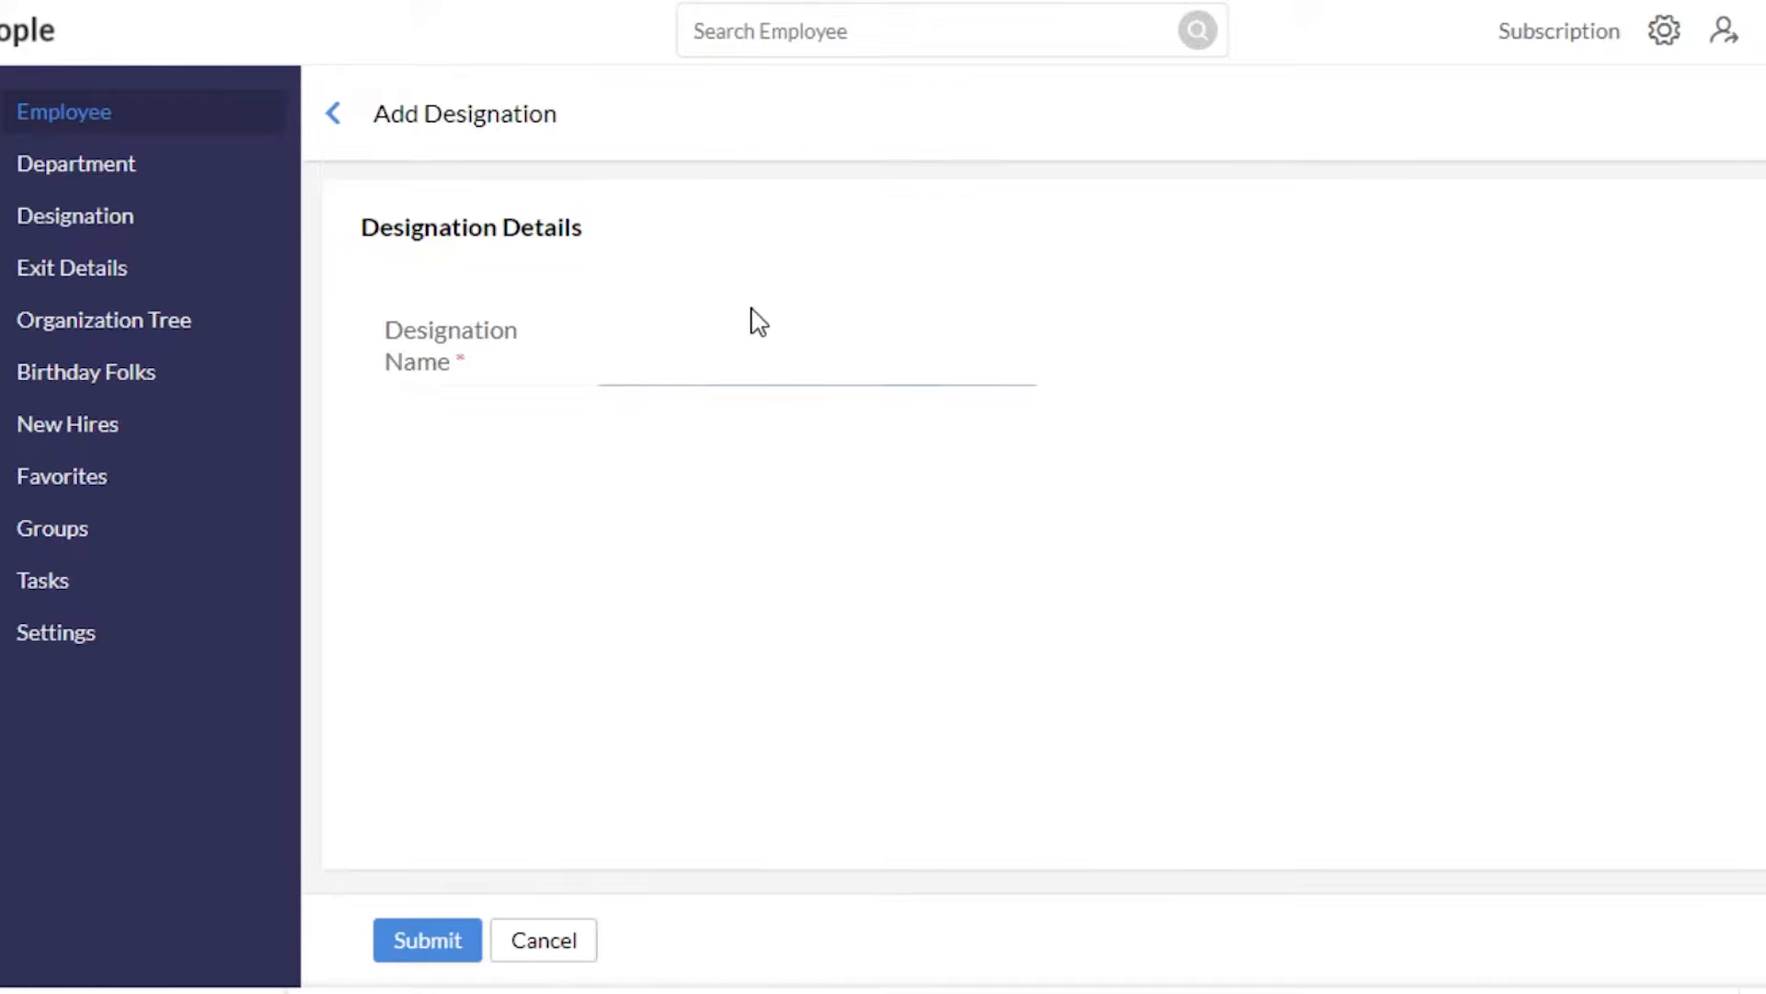
pyautogui.click(674, 357)
pyautogui.write('New')
pyautogui.click(426, 937)
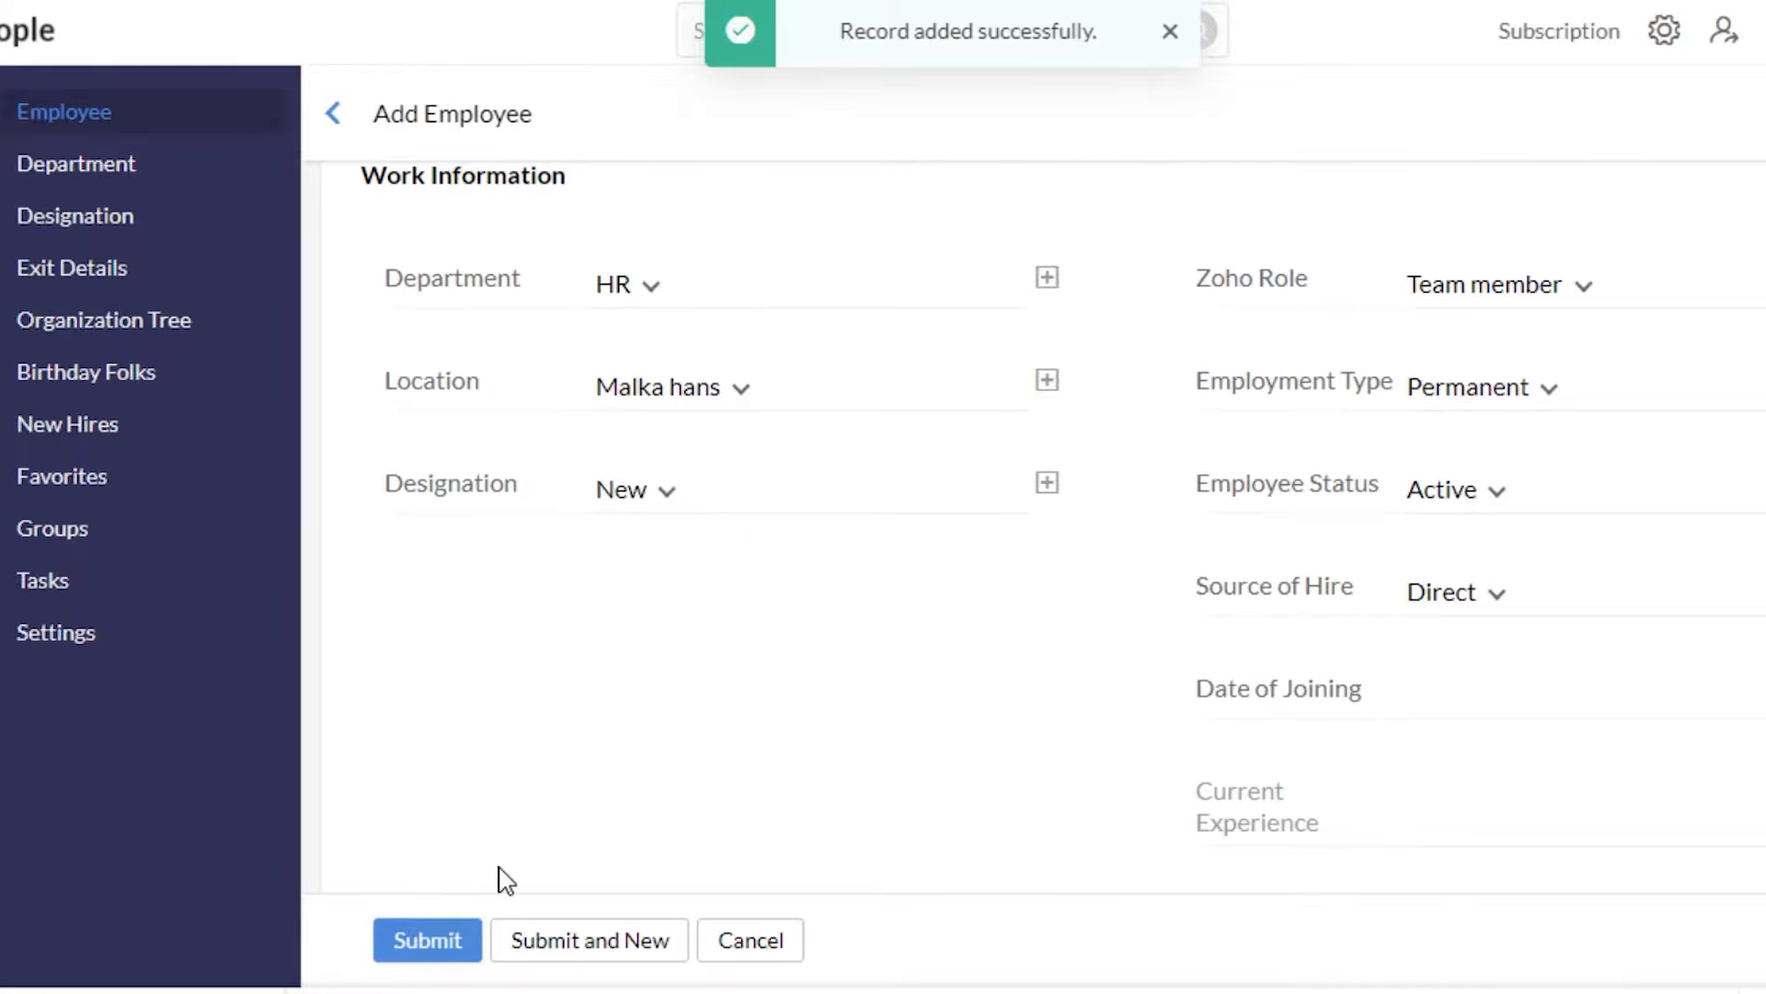
# Step: Enter the employee's present address, use it as the permanent address too, and submit the record, returning to the employee list
pyautogui.scroll(-10, 1031, 526)
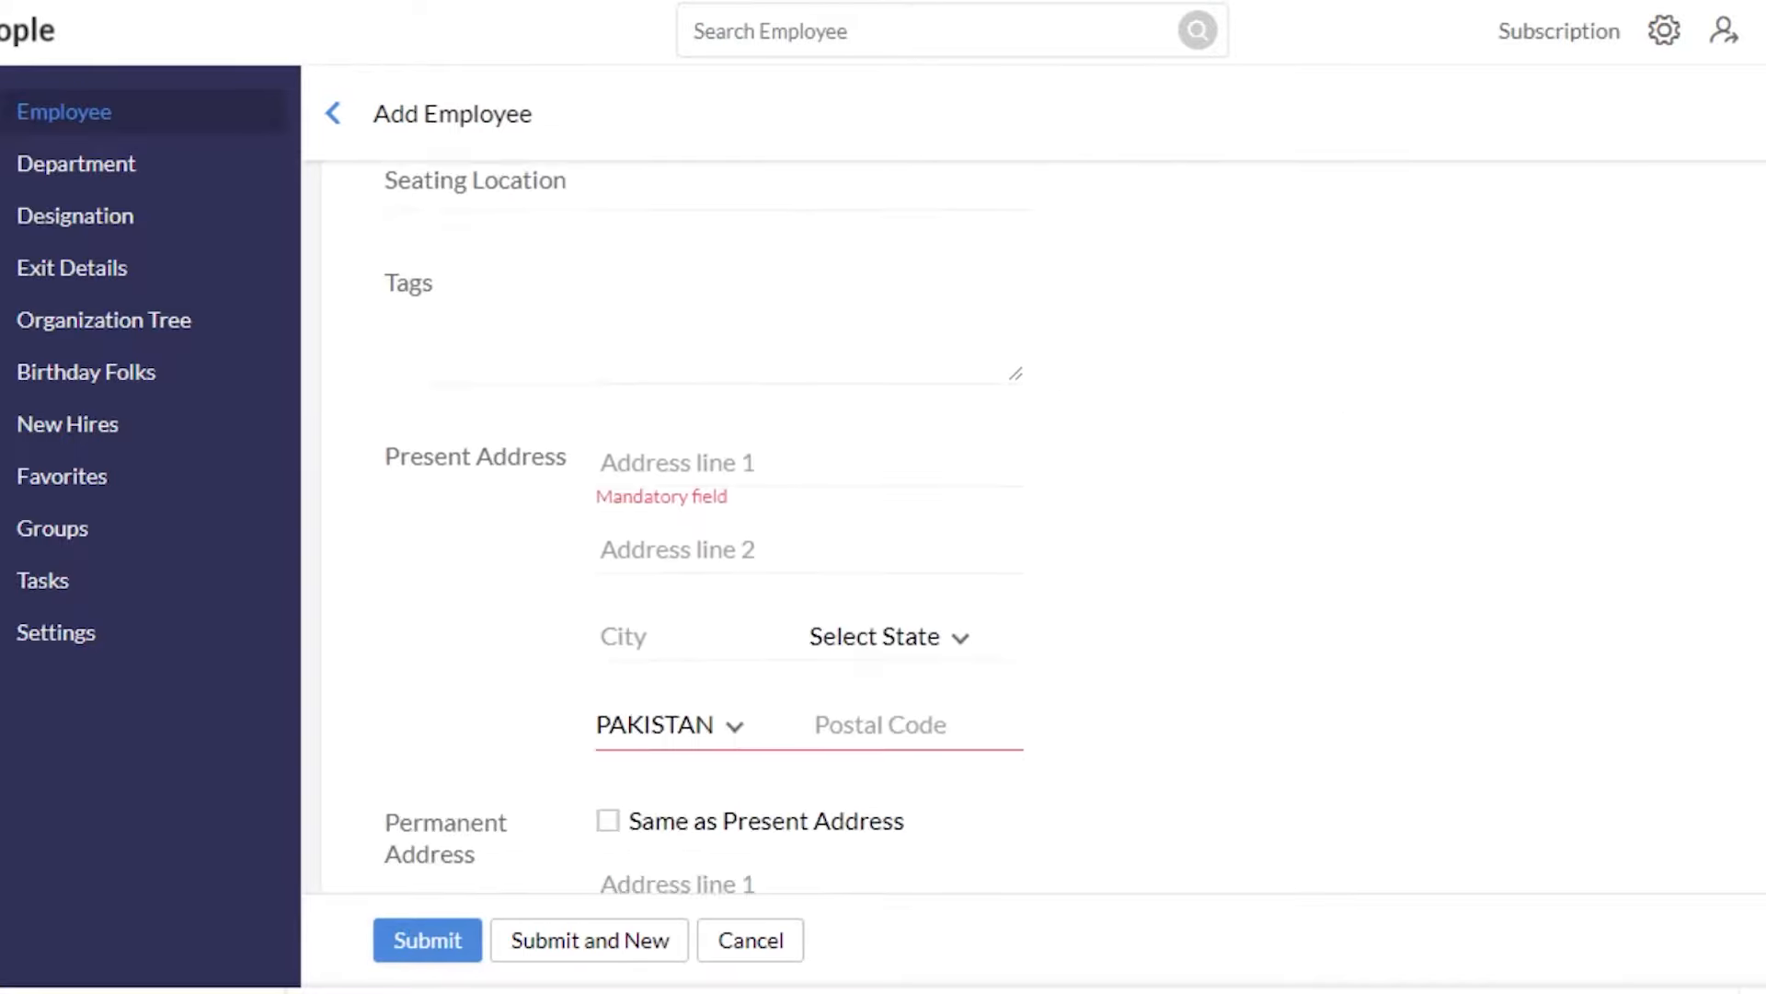
pyautogui.scroll(-3, 1031, 526)
pyautogui.scroll(20, 1030, 526)
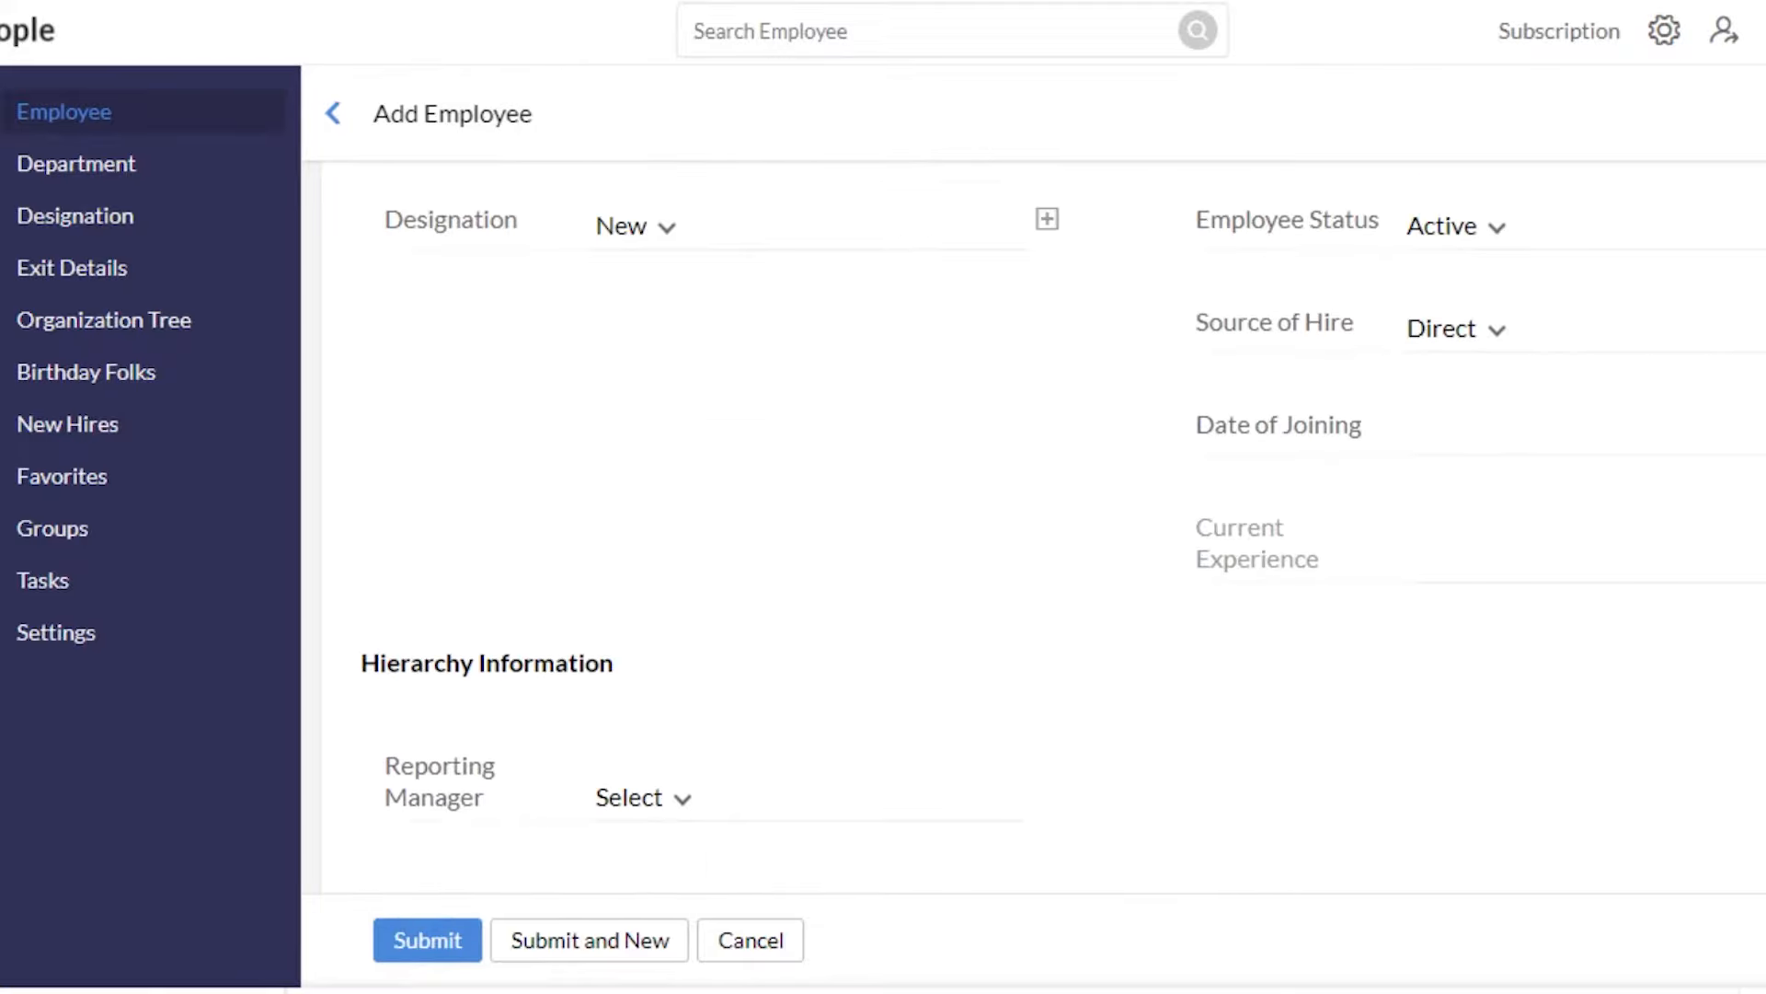
pyautogui.scroll(-12, 1031, 527)
pyautogui.scroll(10, 1030, 526)
pyautogui.scroll(-11, 1031, 526)
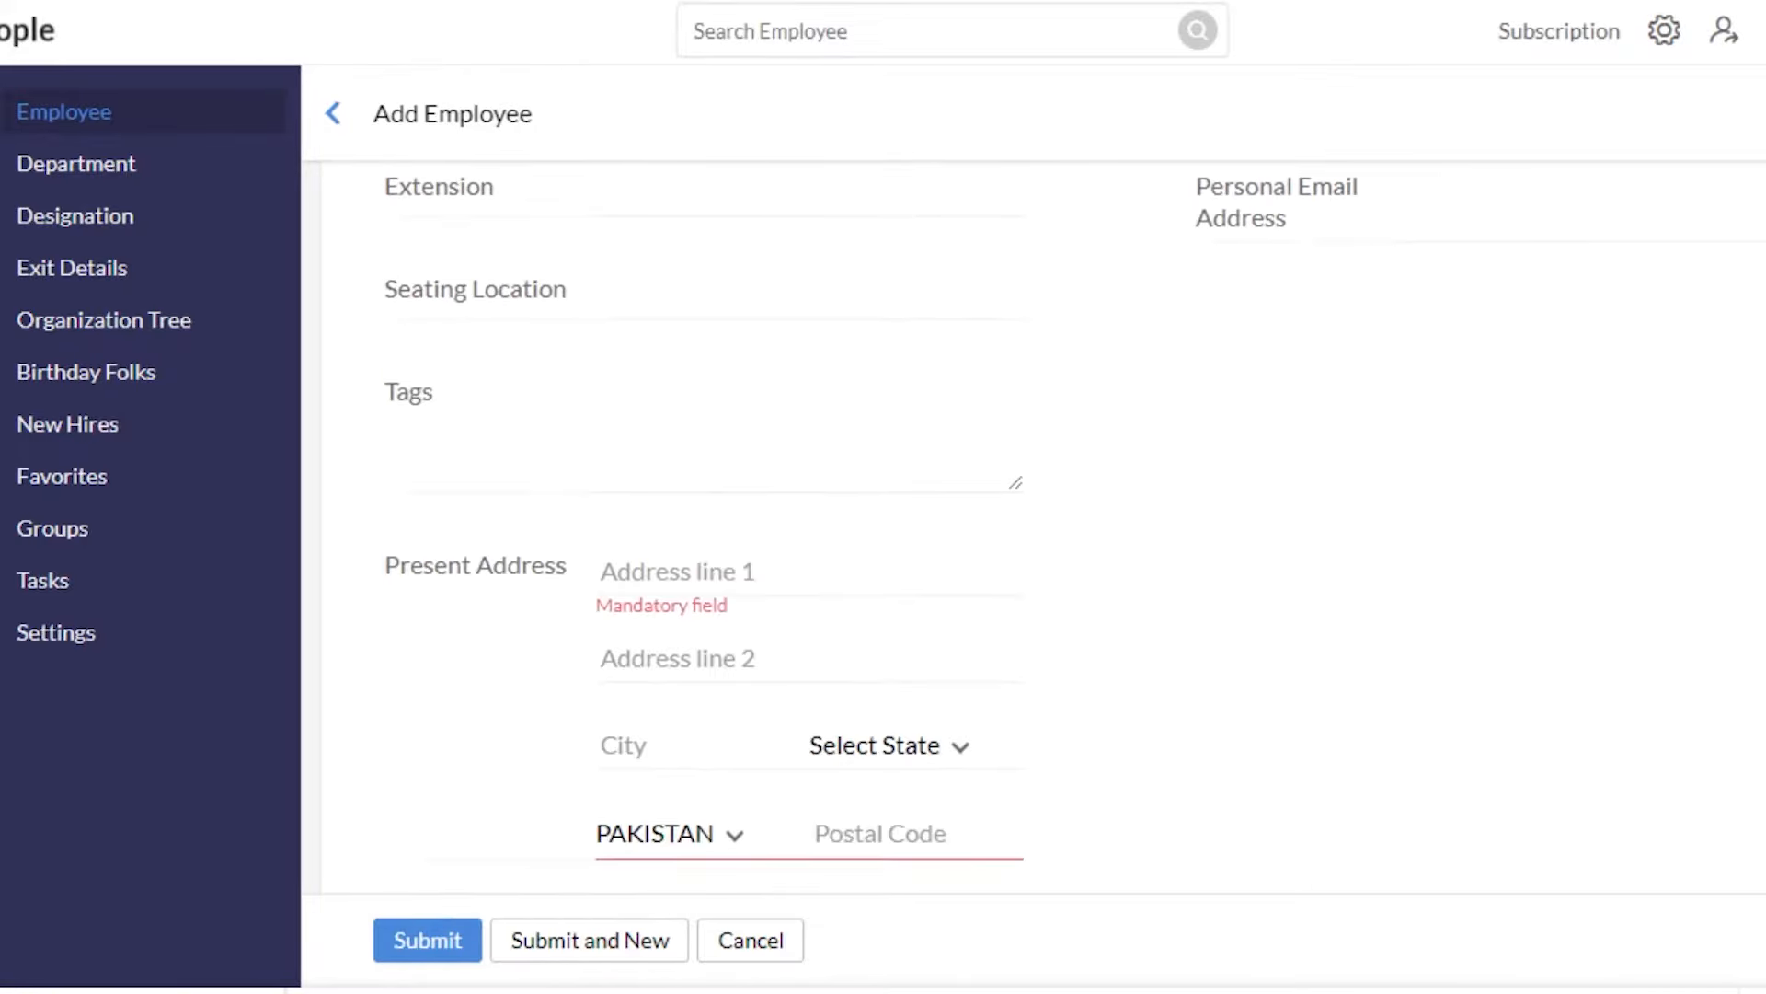
pyautogui.scroll(-3, 1233, 497)
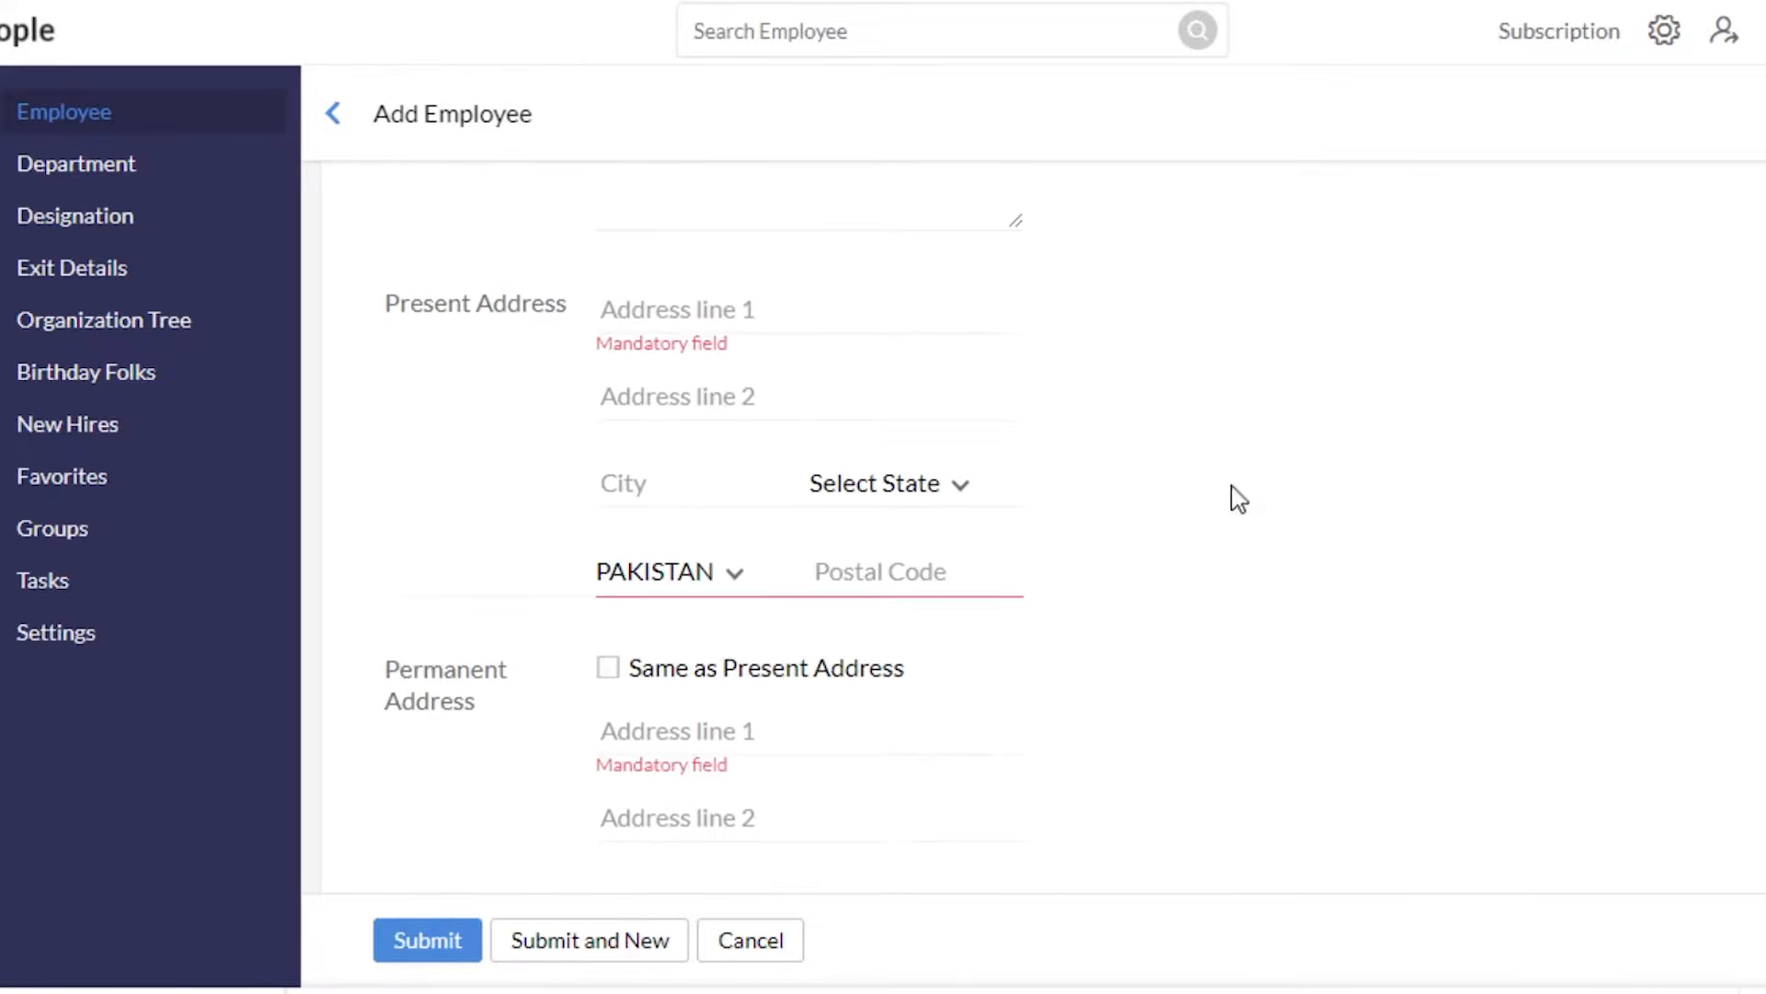
pyautogui.click(656, 309)
pyautogui.write('newyork')
pyautogui.click(607, 667)
pyautogui.scroll(-2, 607, 667)
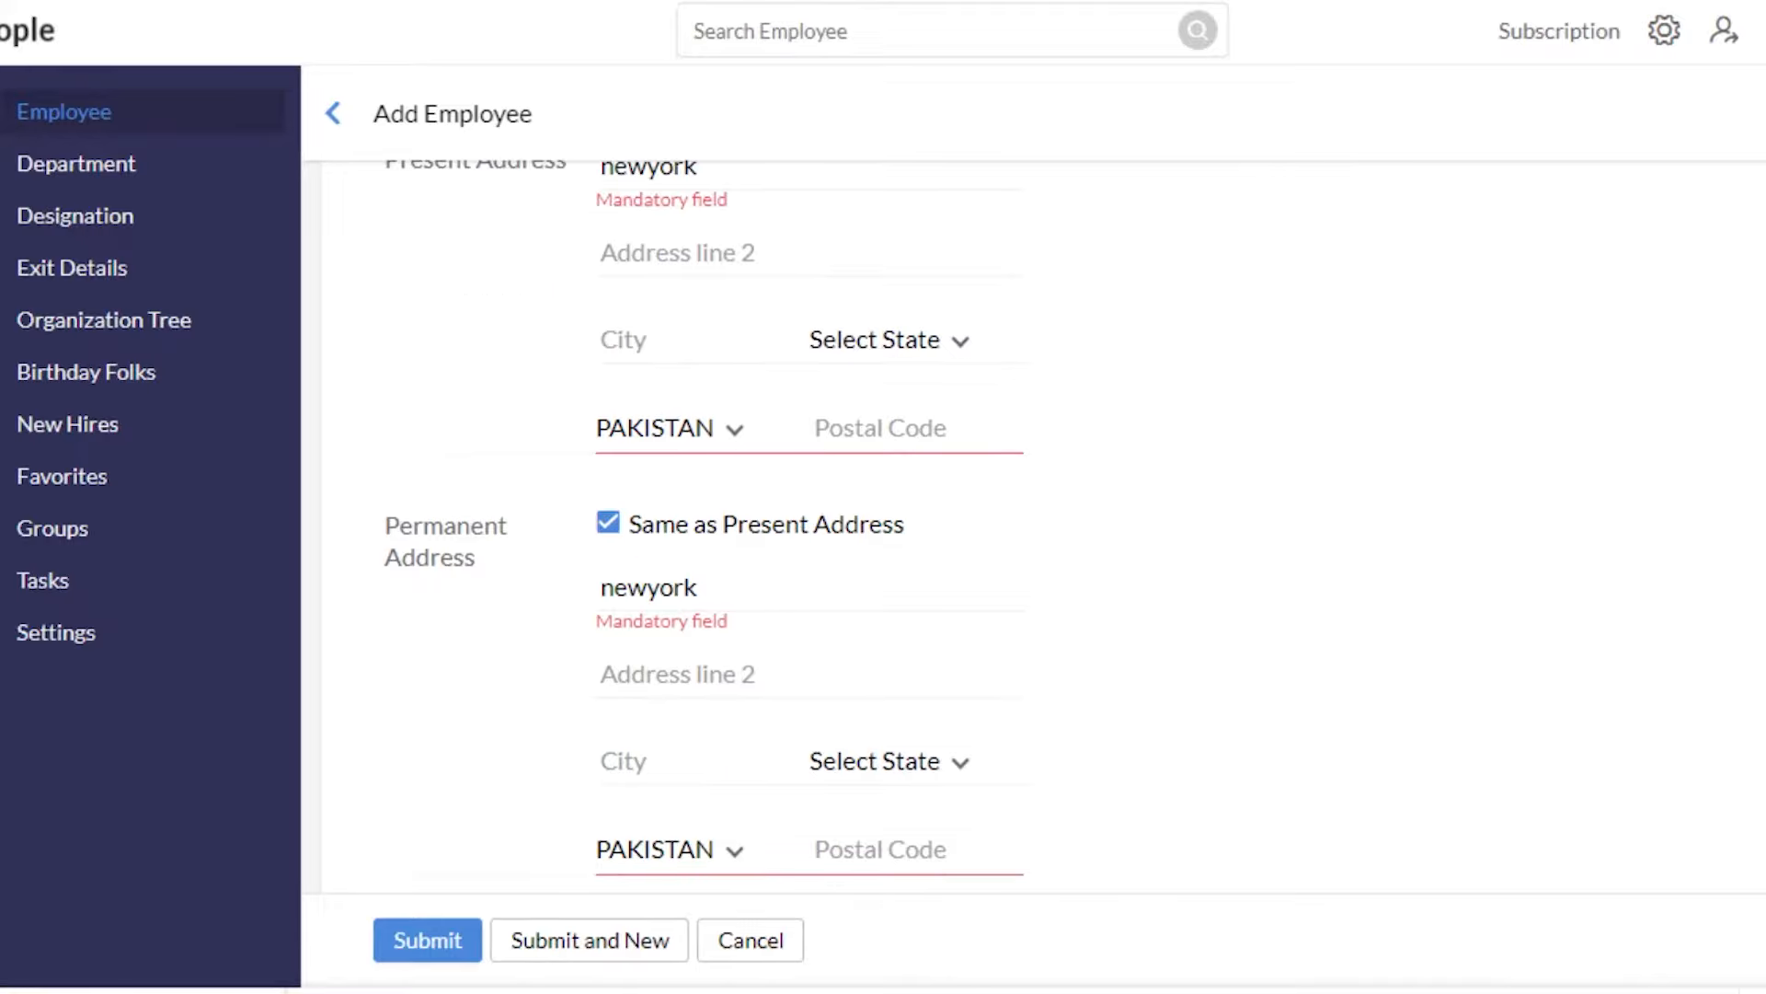
pyautogui.scroll(-3, 1030, 524)
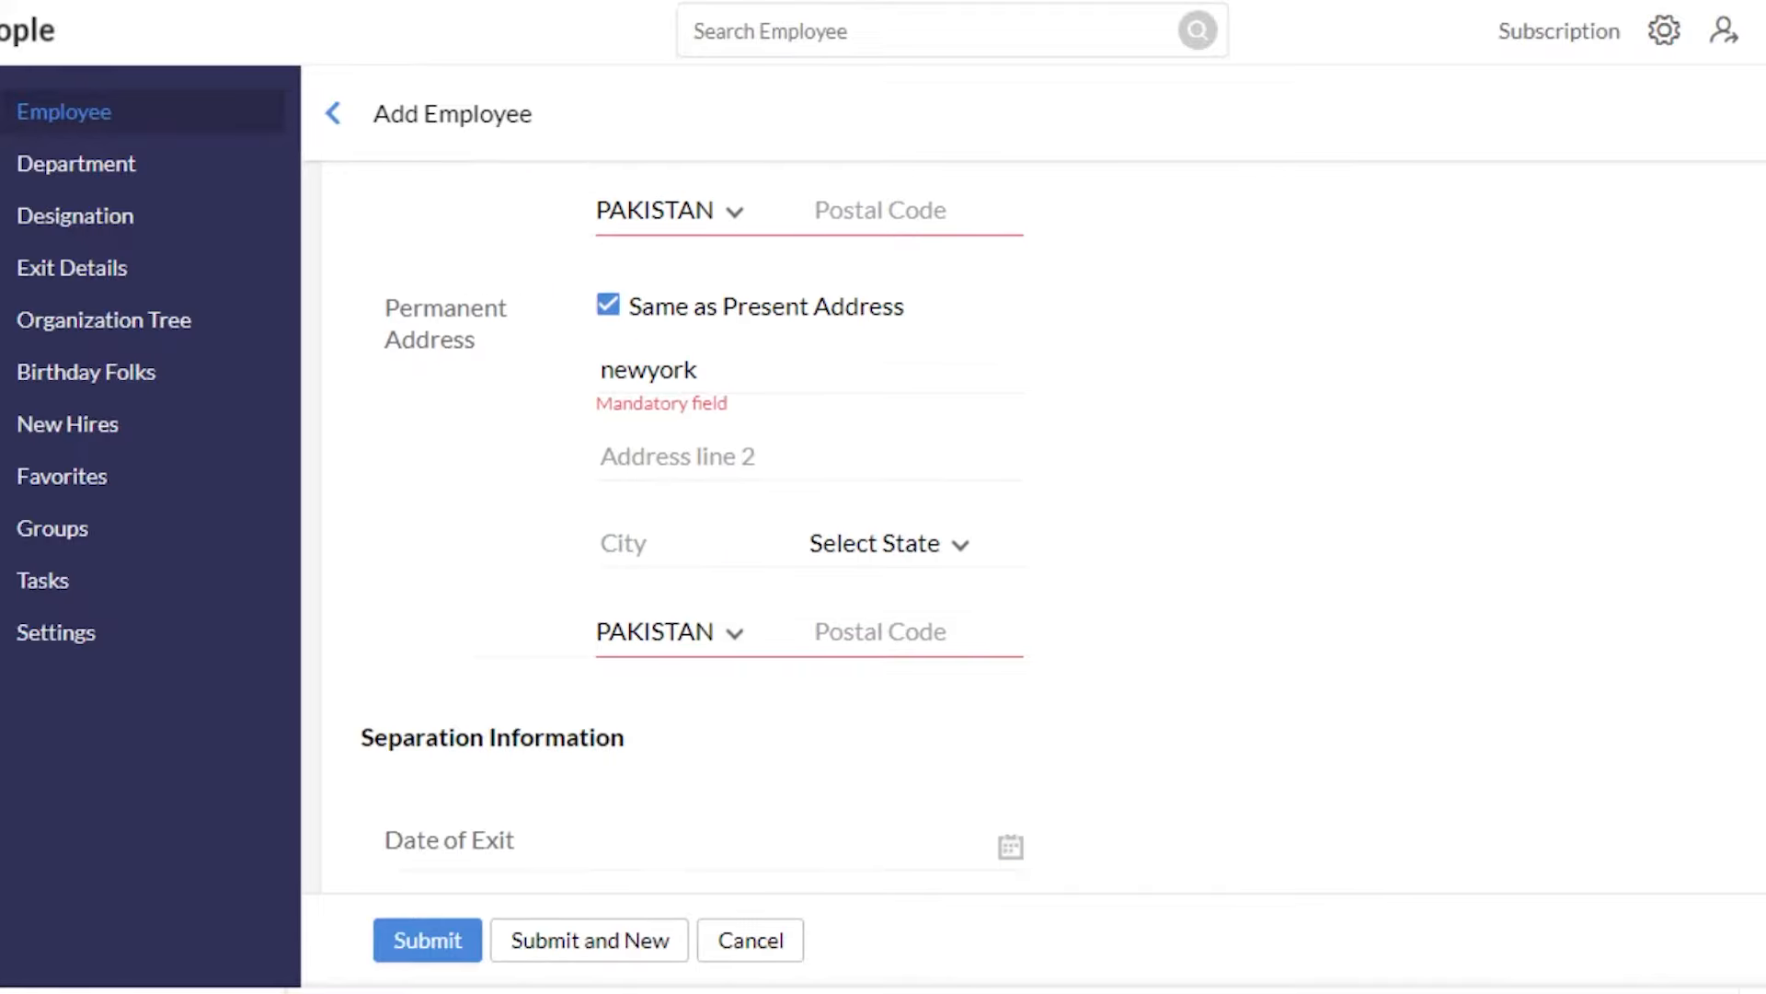
pyautogui.click(446, 950)
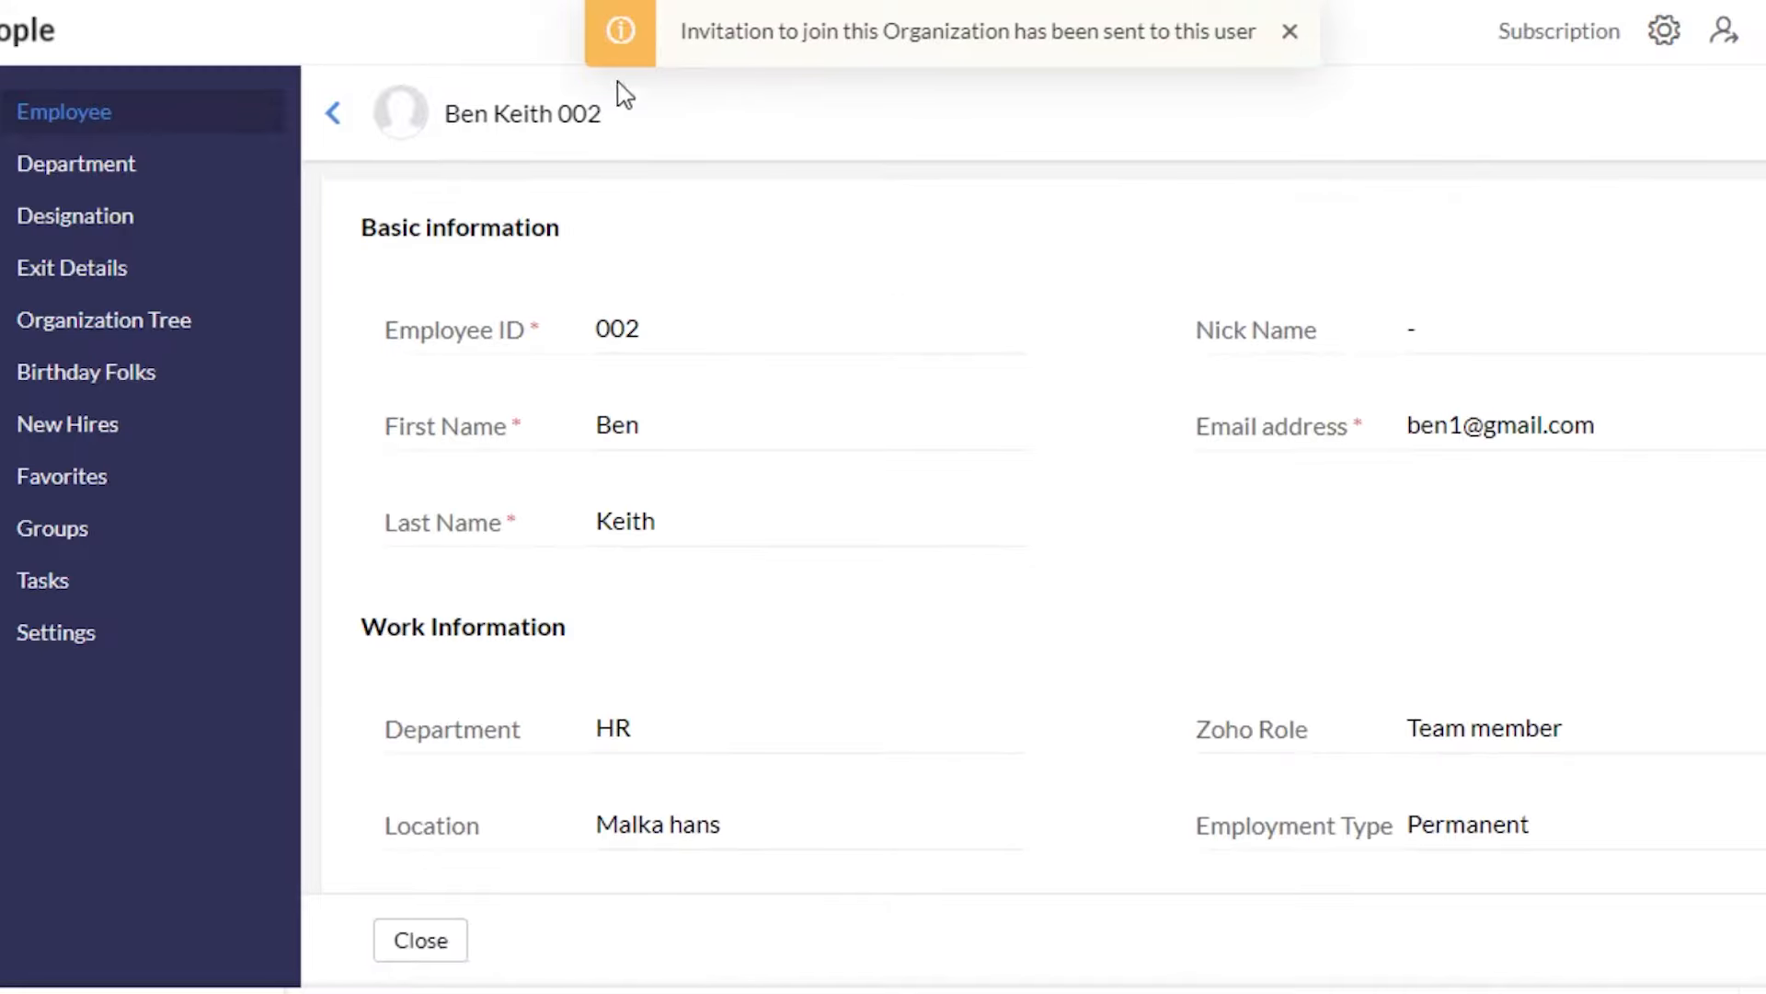
pyautogui.click(338, 117)
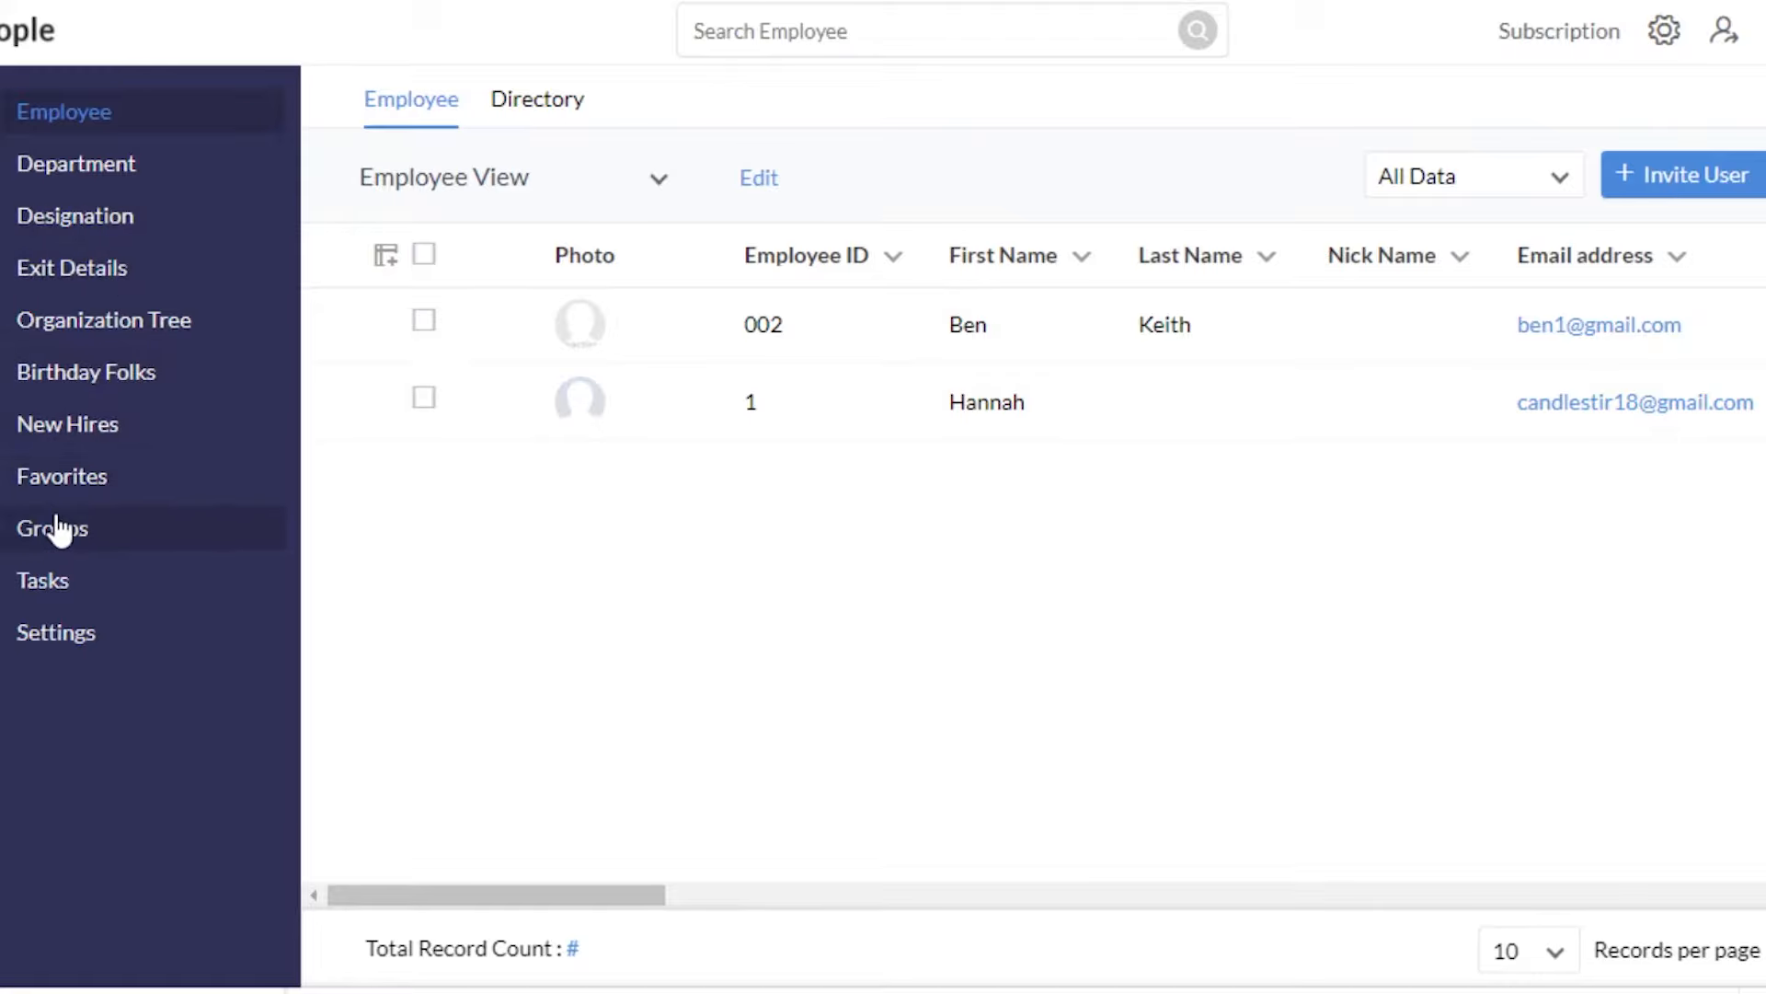
# Step: Open the organization's groups, view the Add Group form, and cancel it without adding a group
pyautogui.click(102, 529)
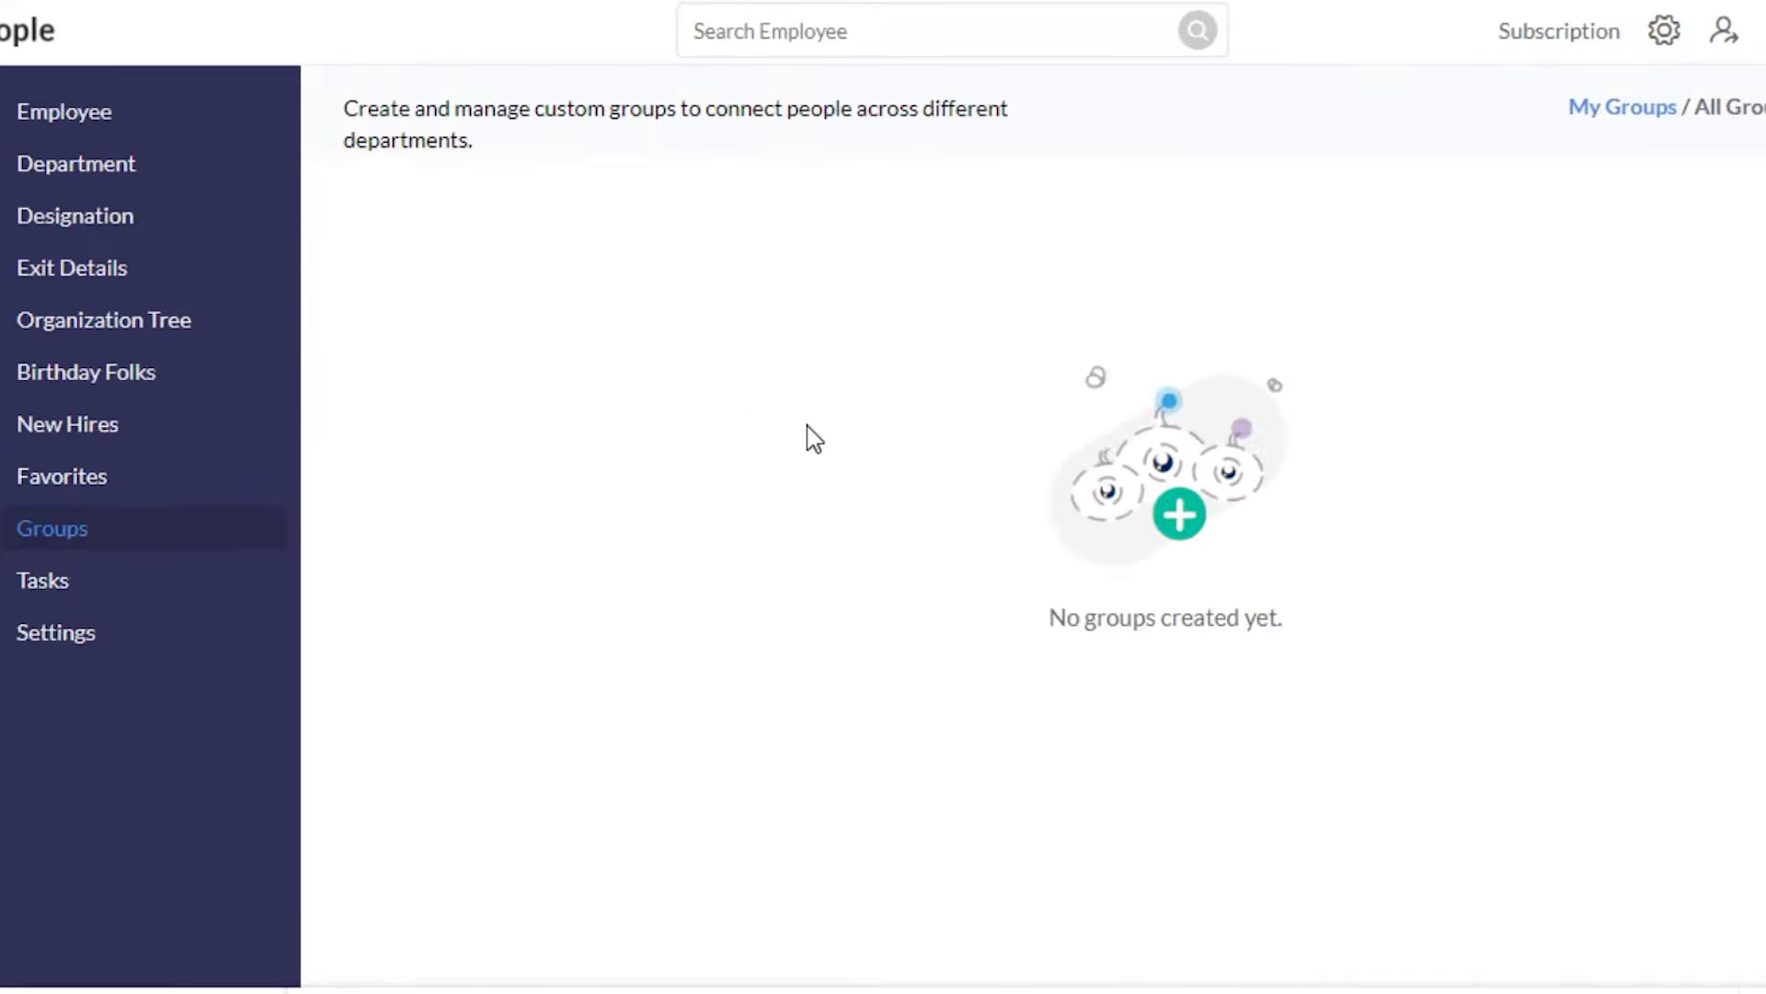
pyautogui.click(1760, 106)
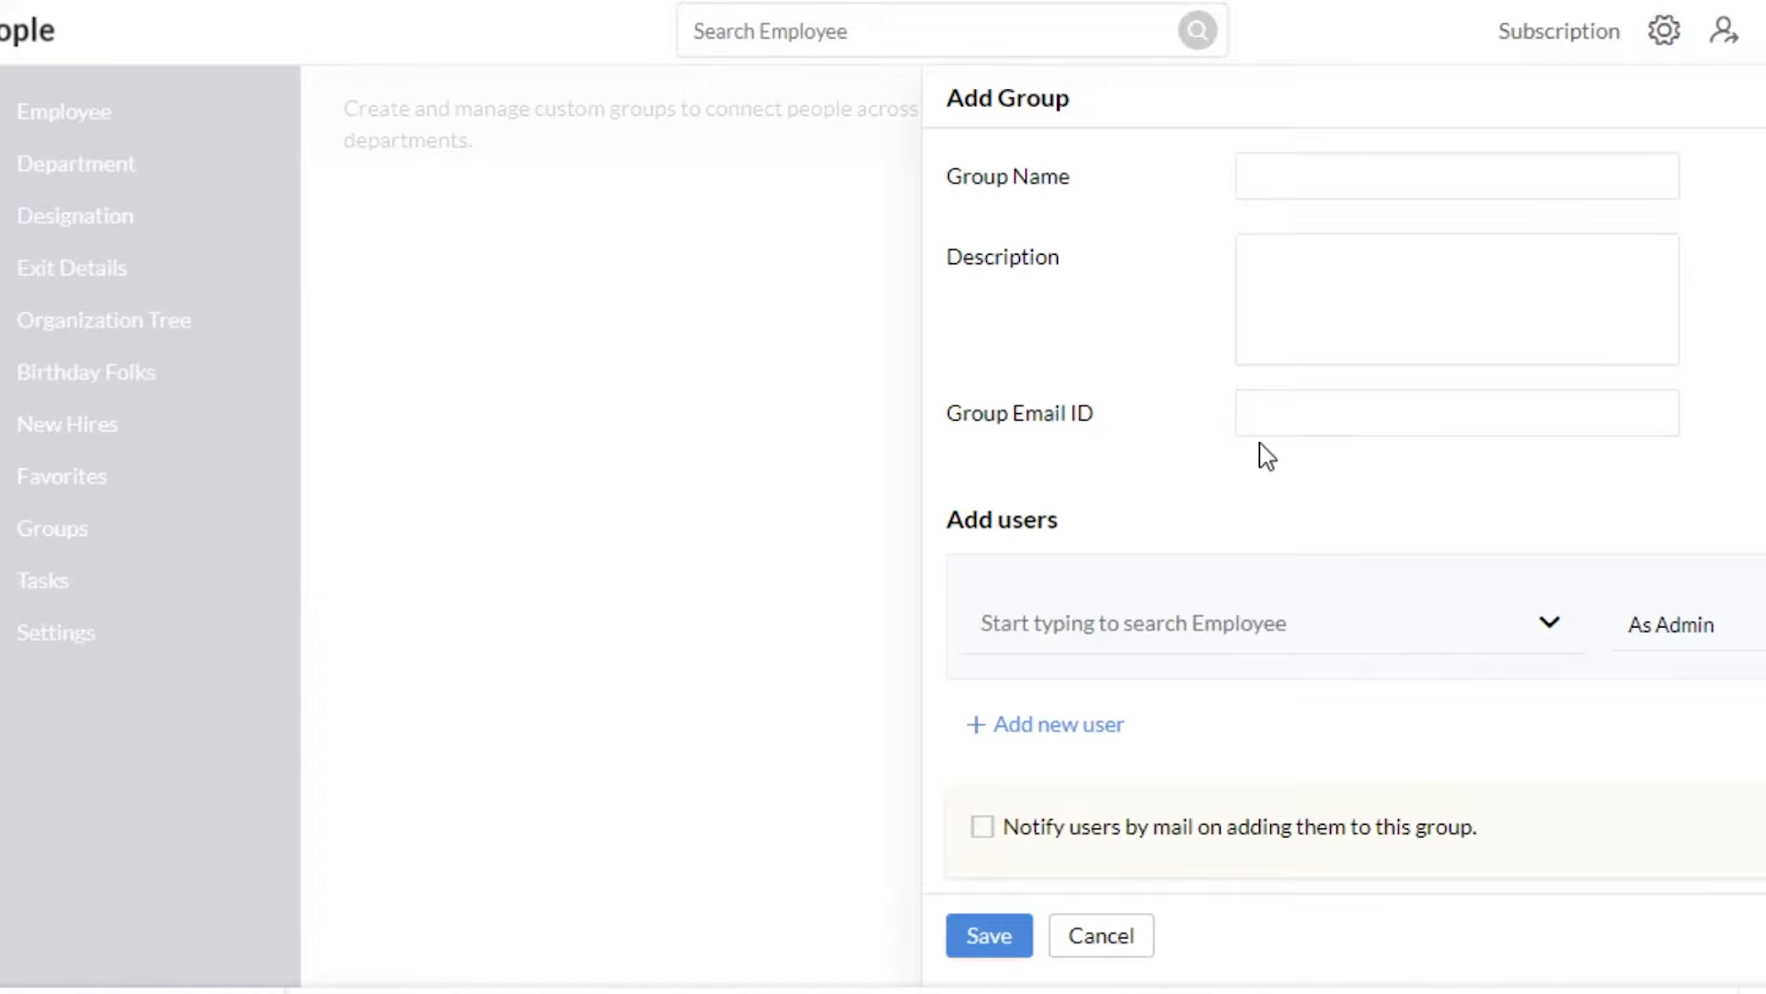
pyautogui.click(1279, 171)
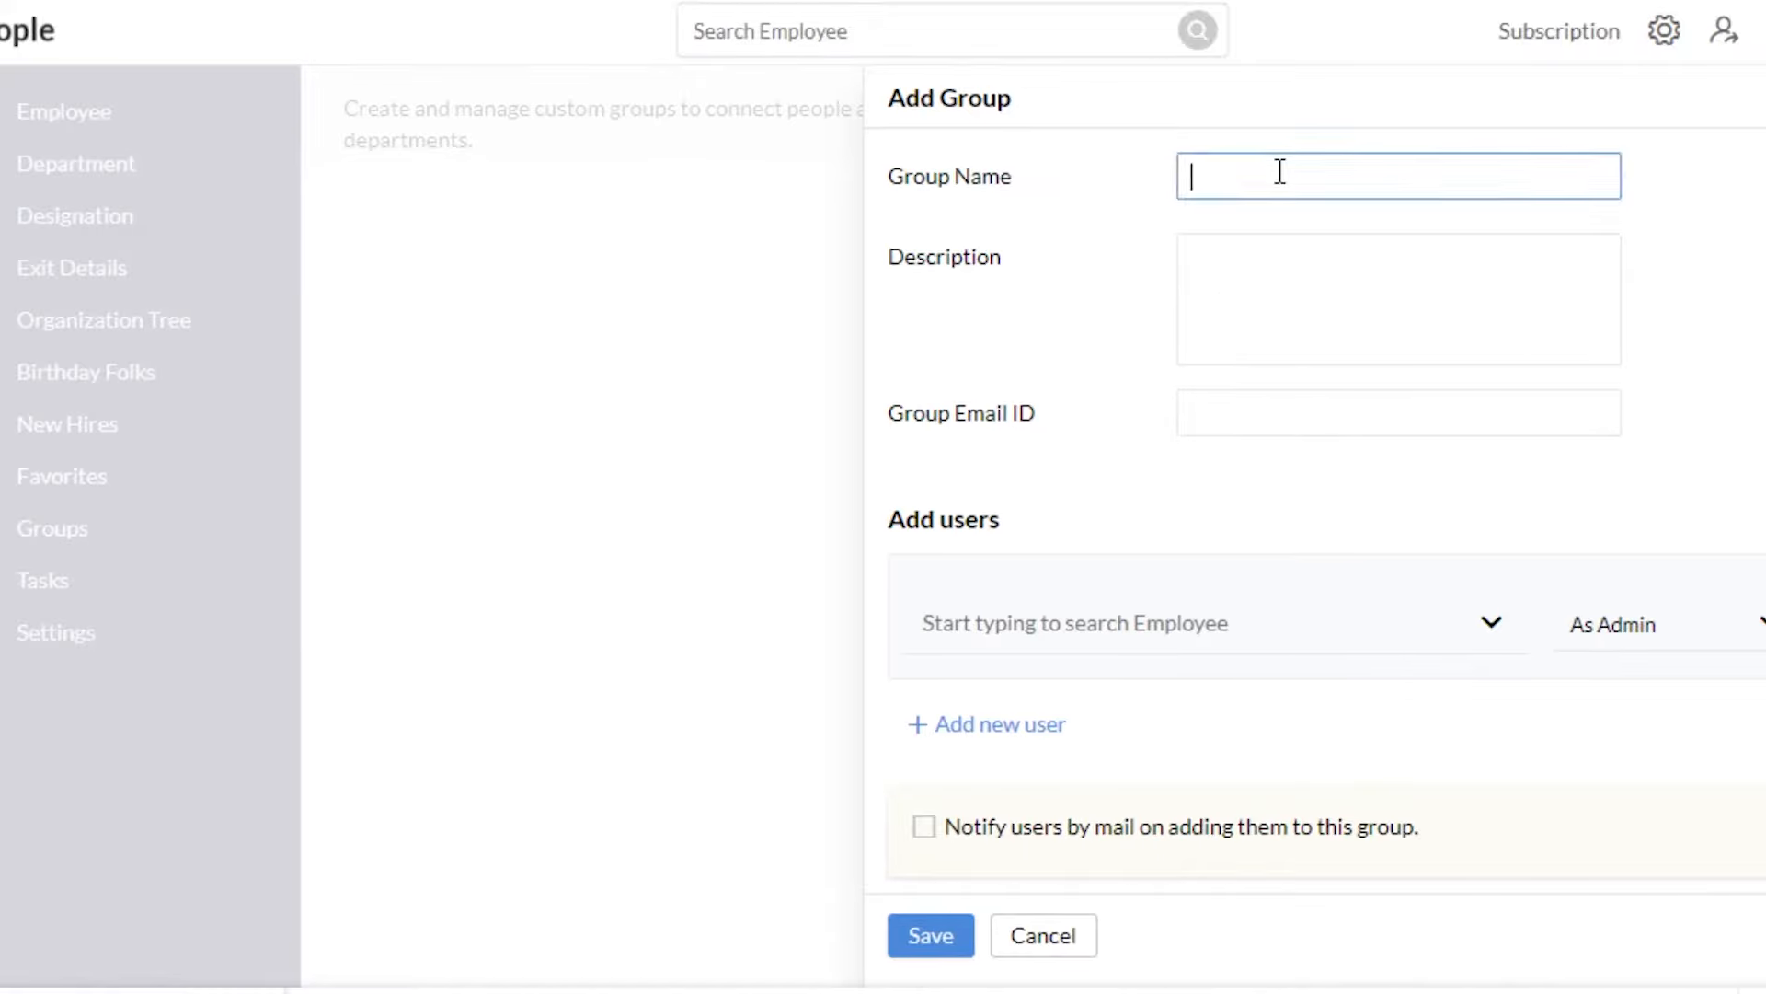
pyautogui.click(691, 443)
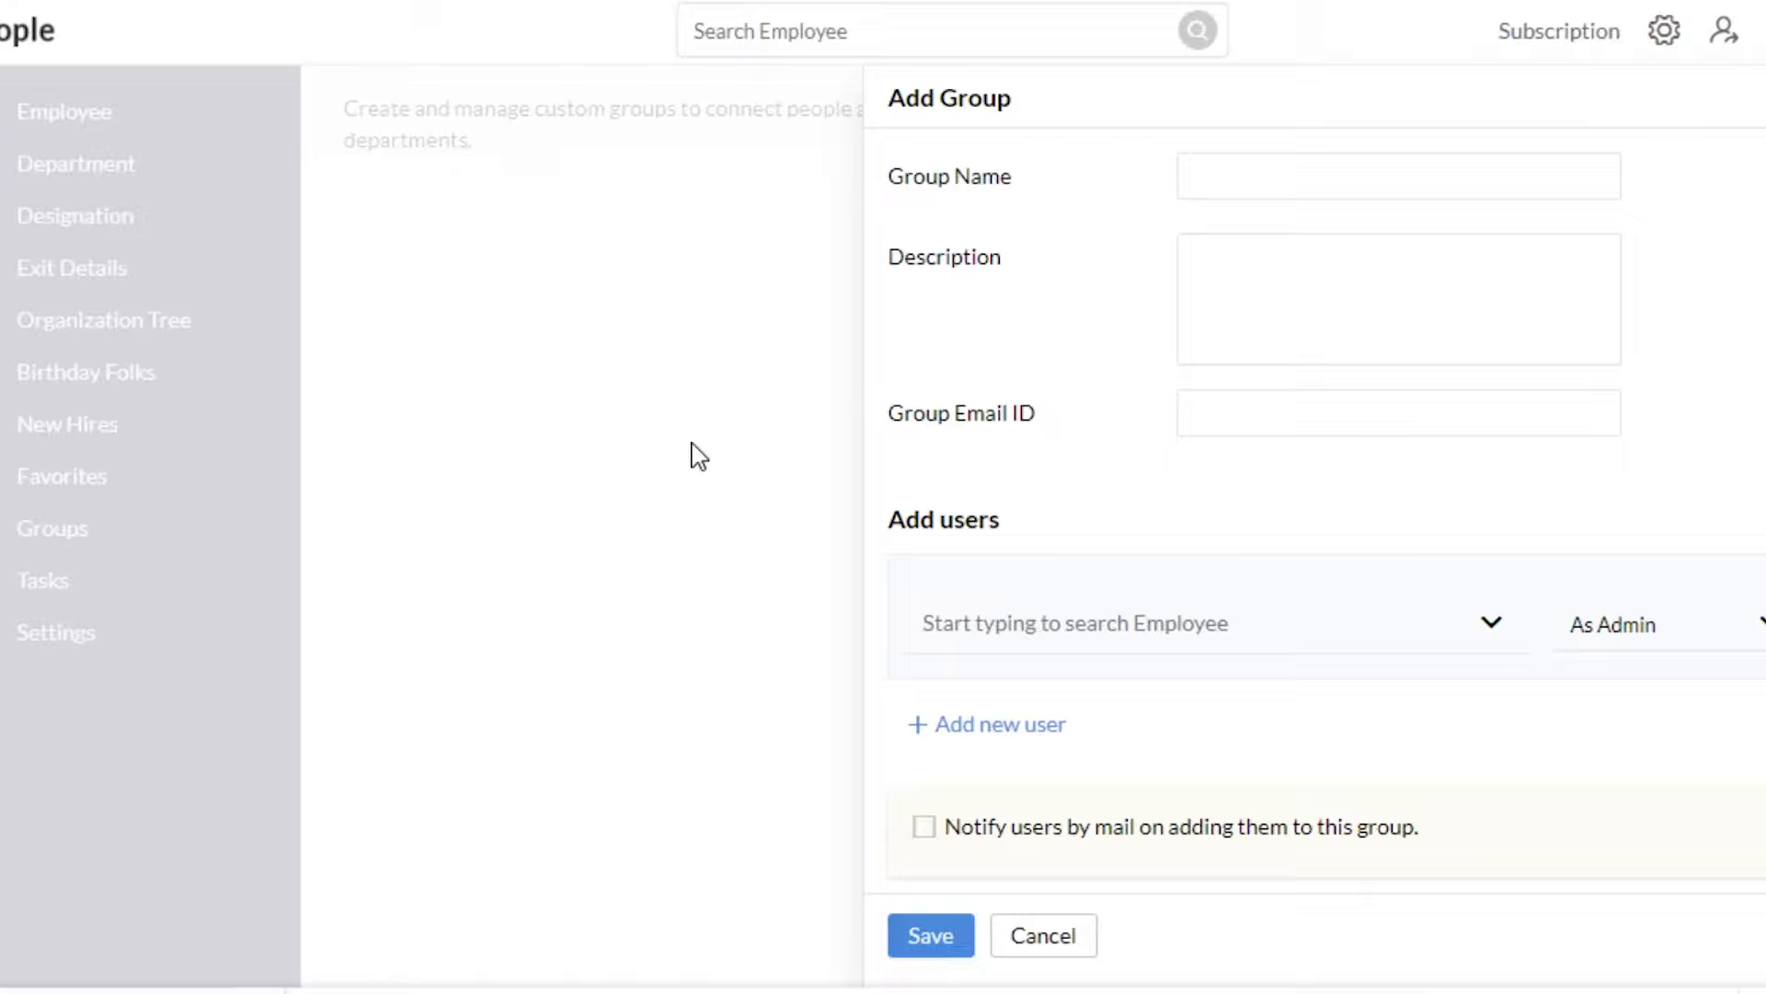
pyautogui.click(1057, 937)
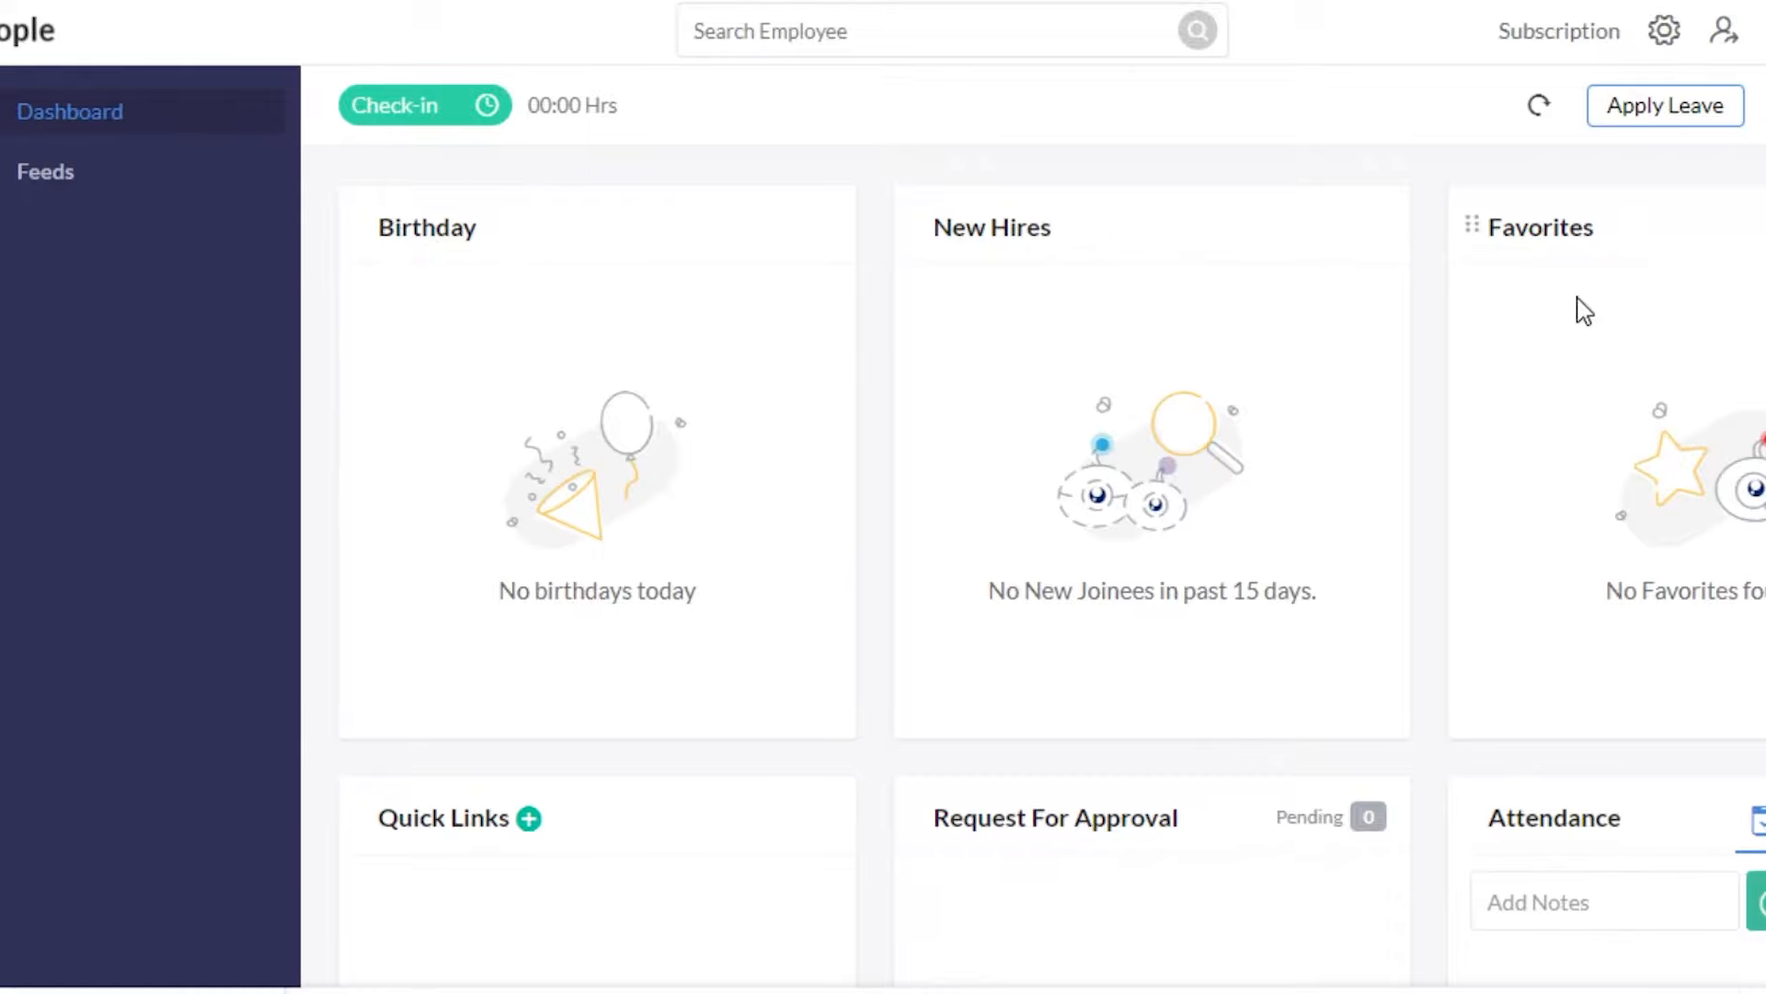
# Step: Look through the widgets on the home dashboard, from birthdays and attendance to time logs and goals
pyautogui.scroll(-2, 1033, 570)
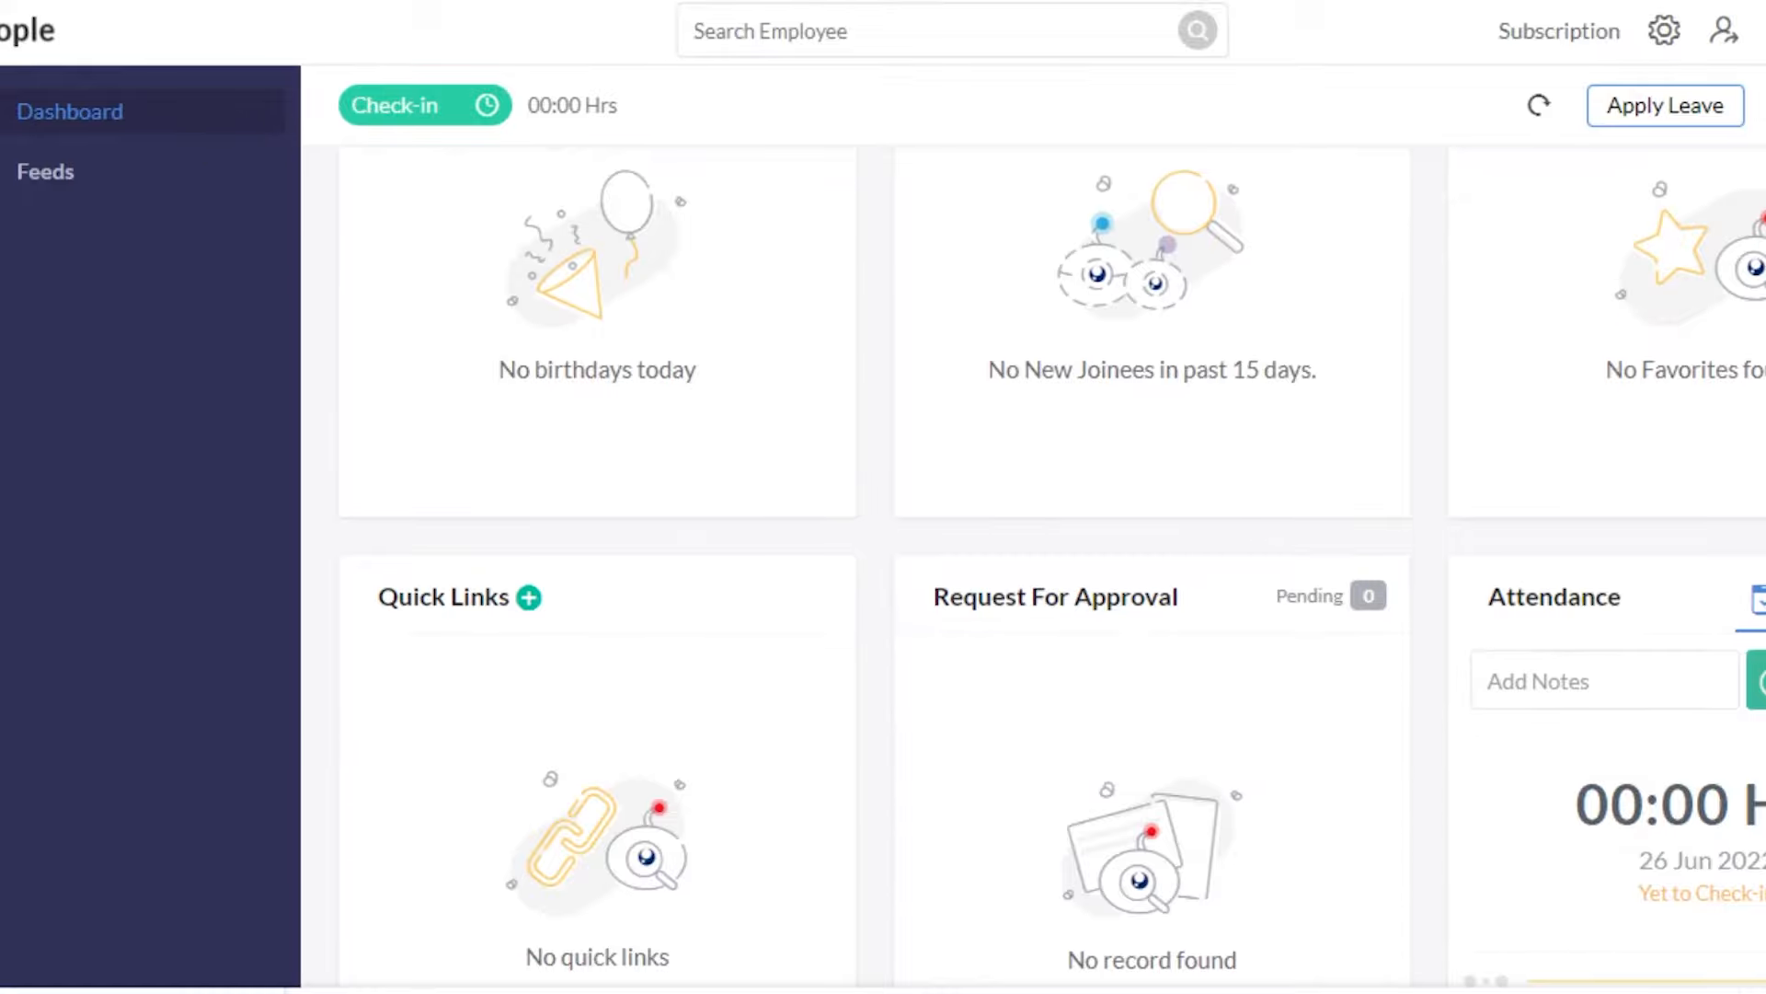
pyautogui.scroll(-8, 1033, 570)
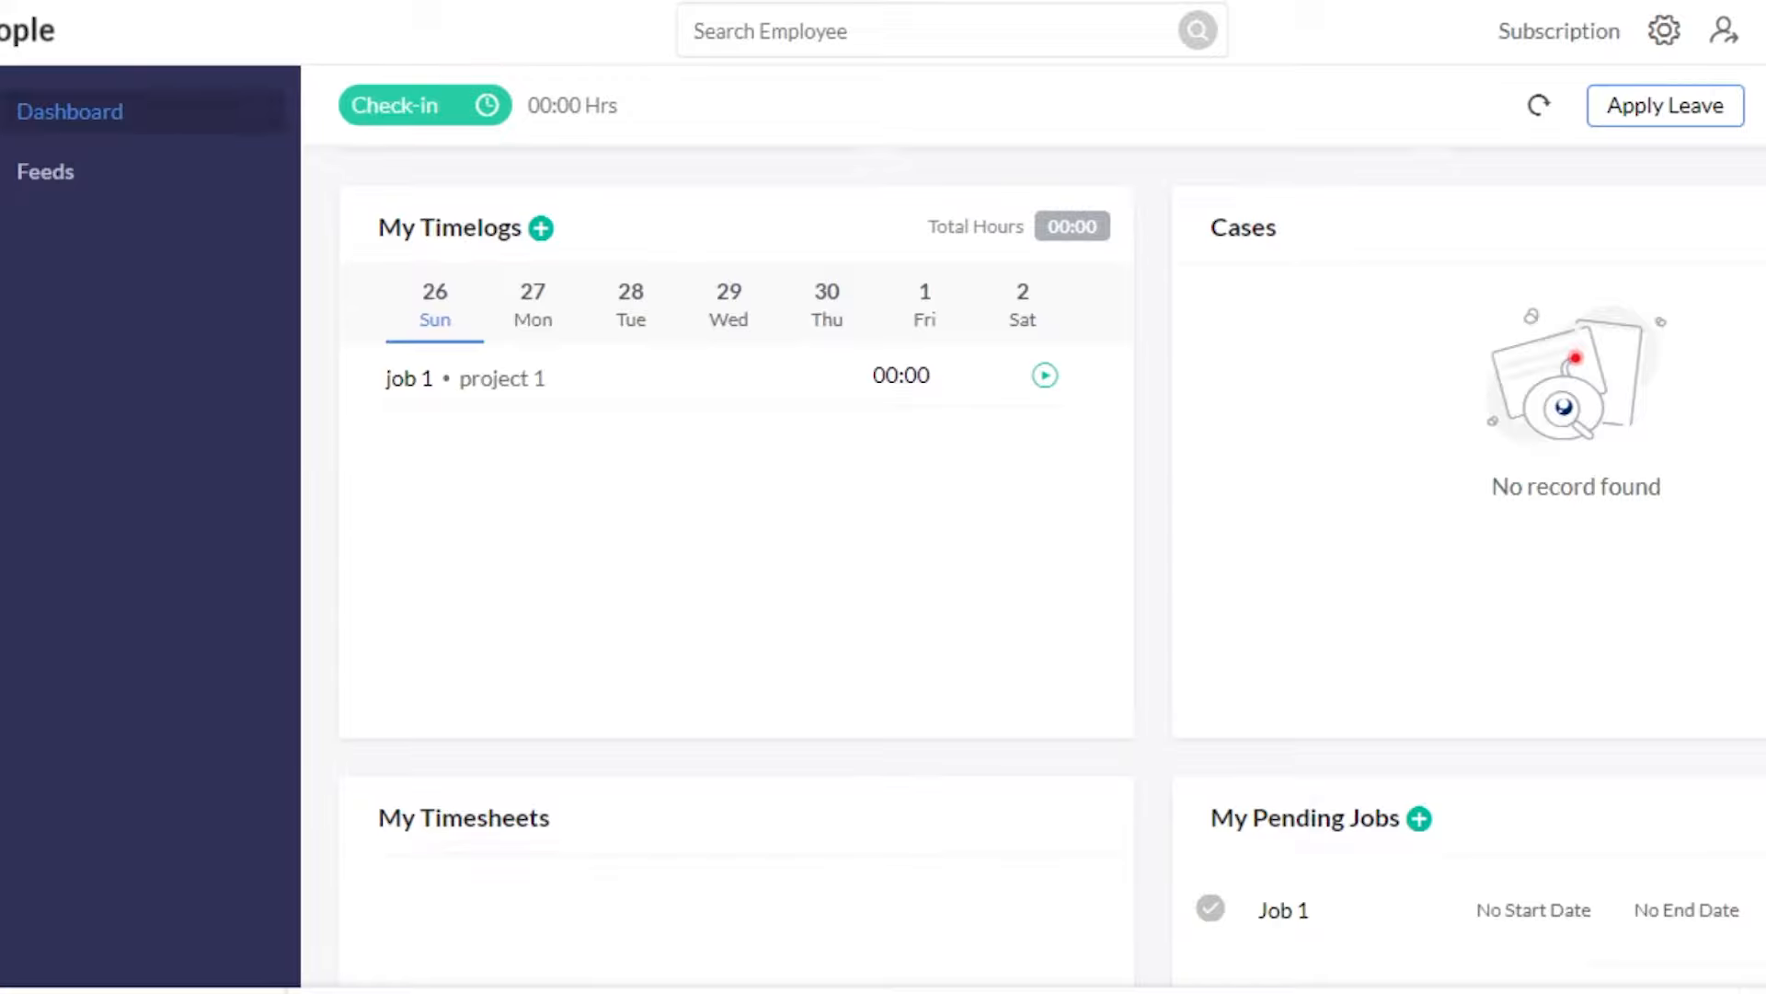
pyautogui.scroll(-8, 1034, 571)
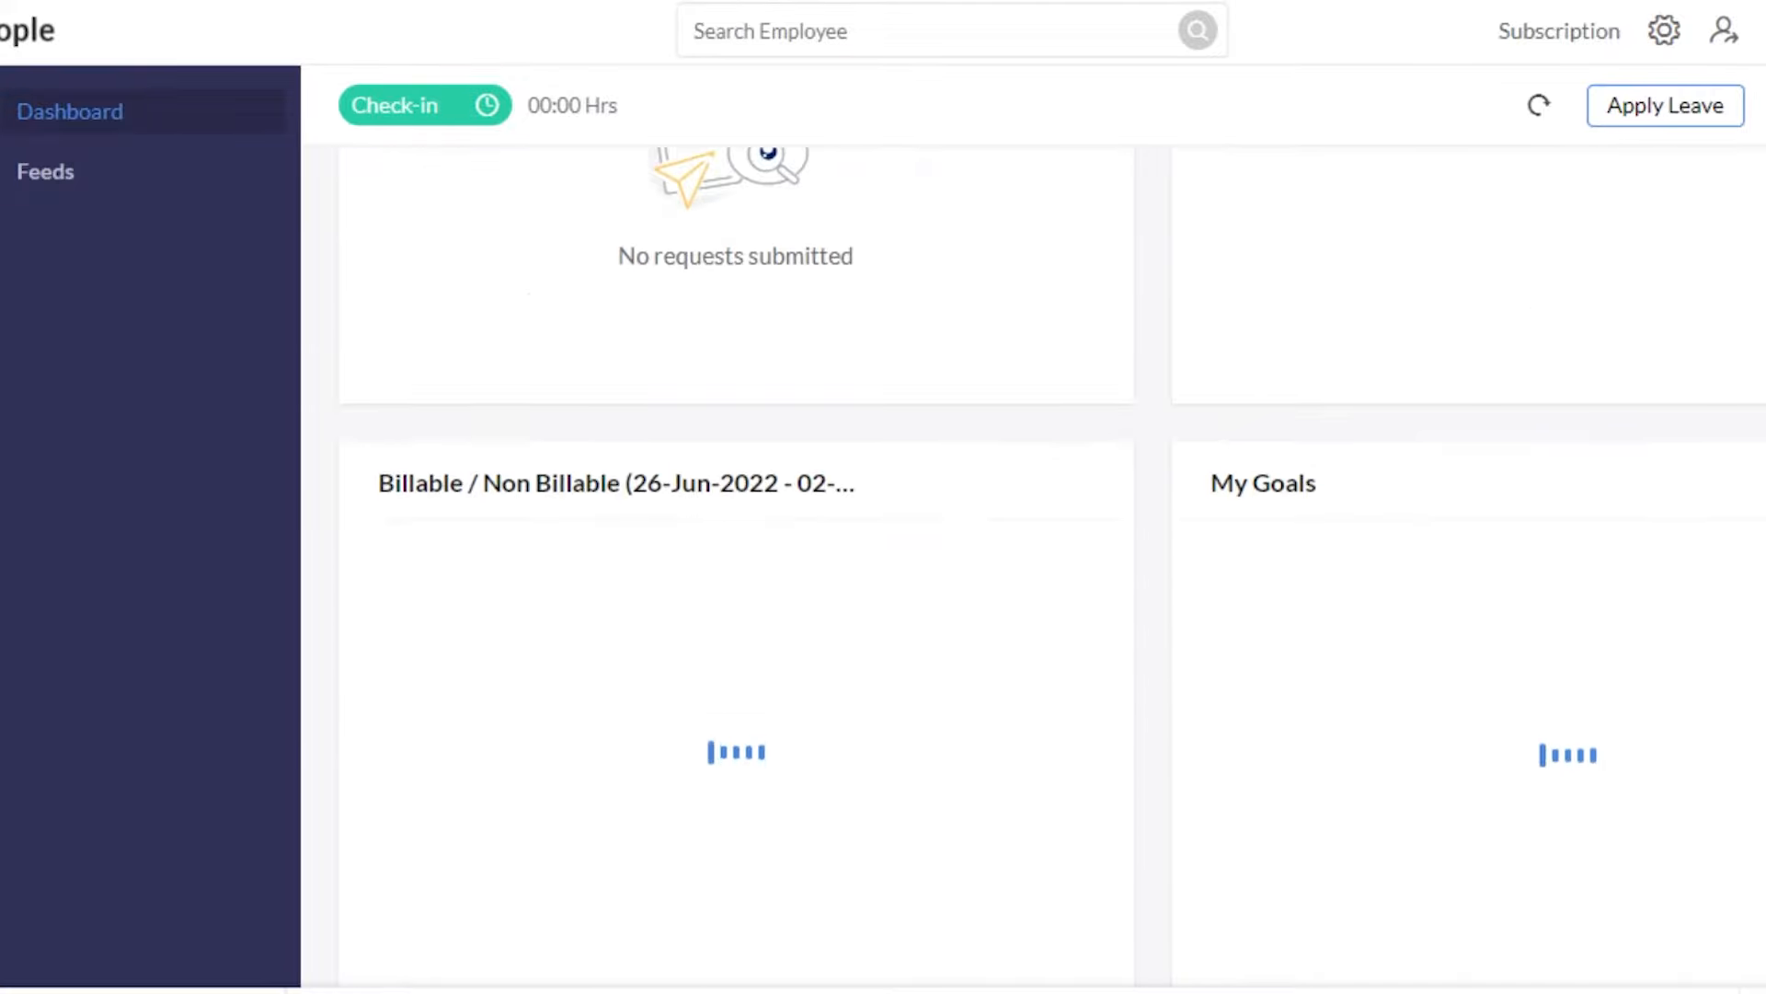
pyautogui.scroll(15, 1033, 571)
pyautogui.scroll(-8, 1033, 570)
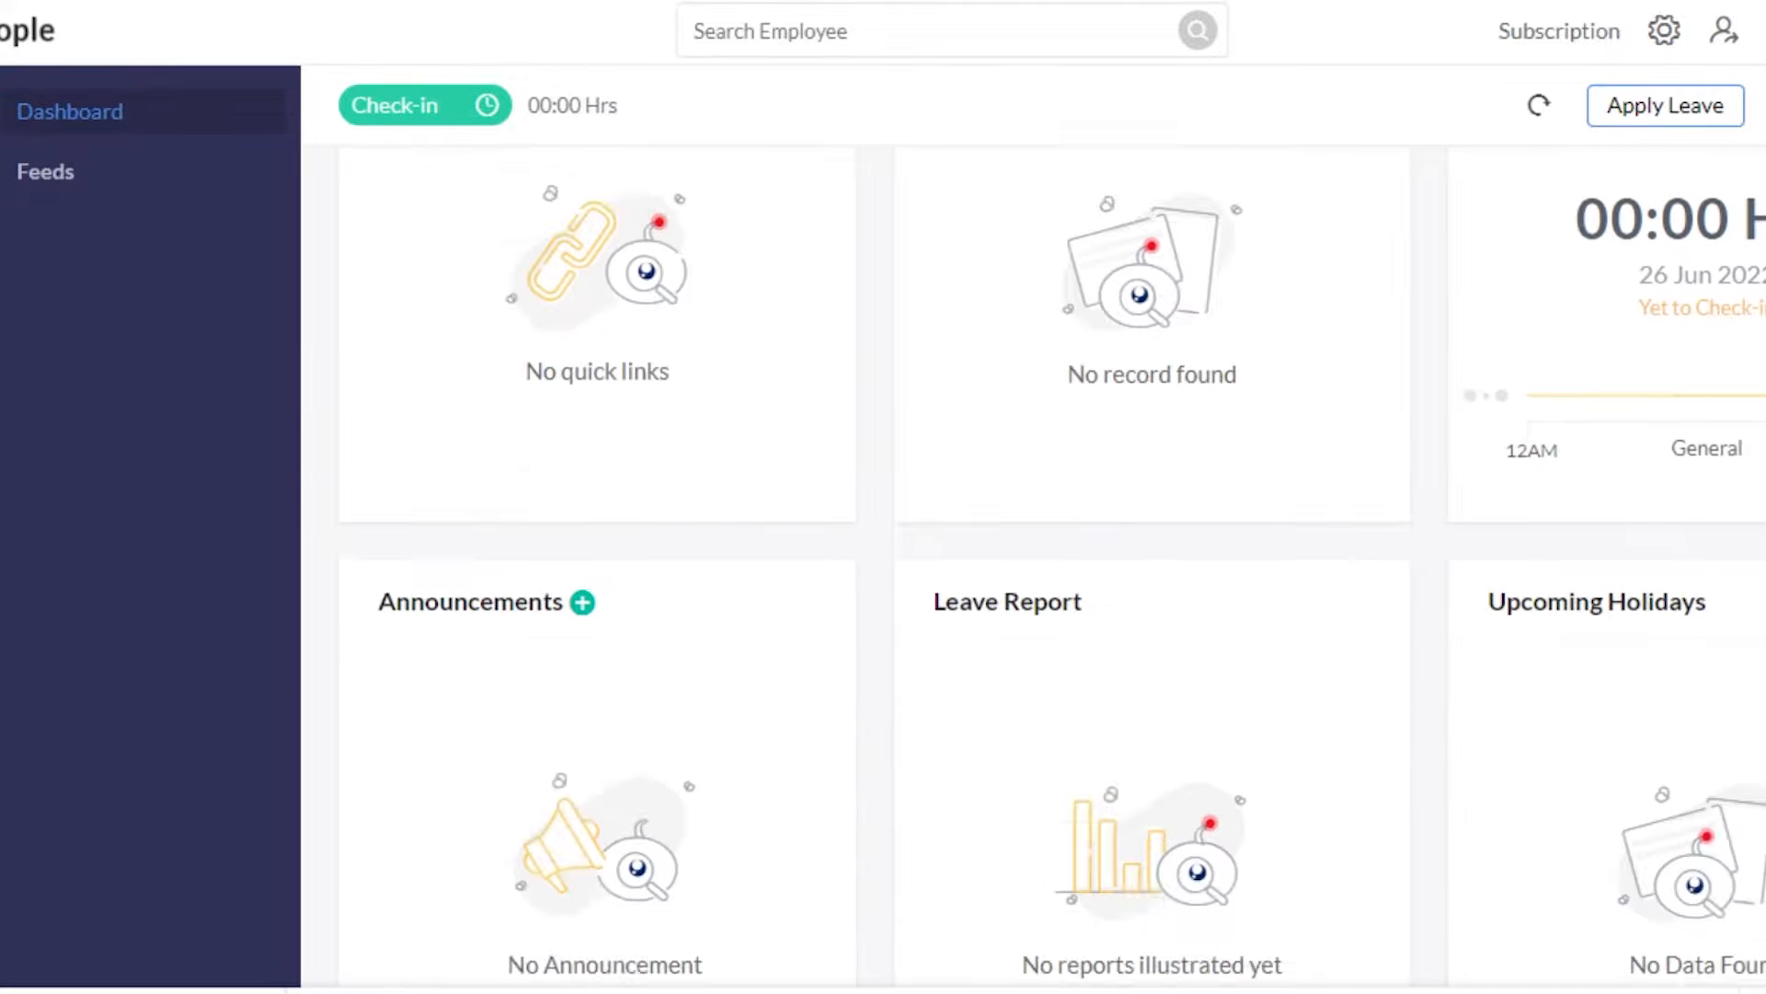
# Step: Examine the self-service profile, from skill set and work information to contact details, and its list of sections down to Travel Request
pyautogui.scroll(5, 1033, 570)
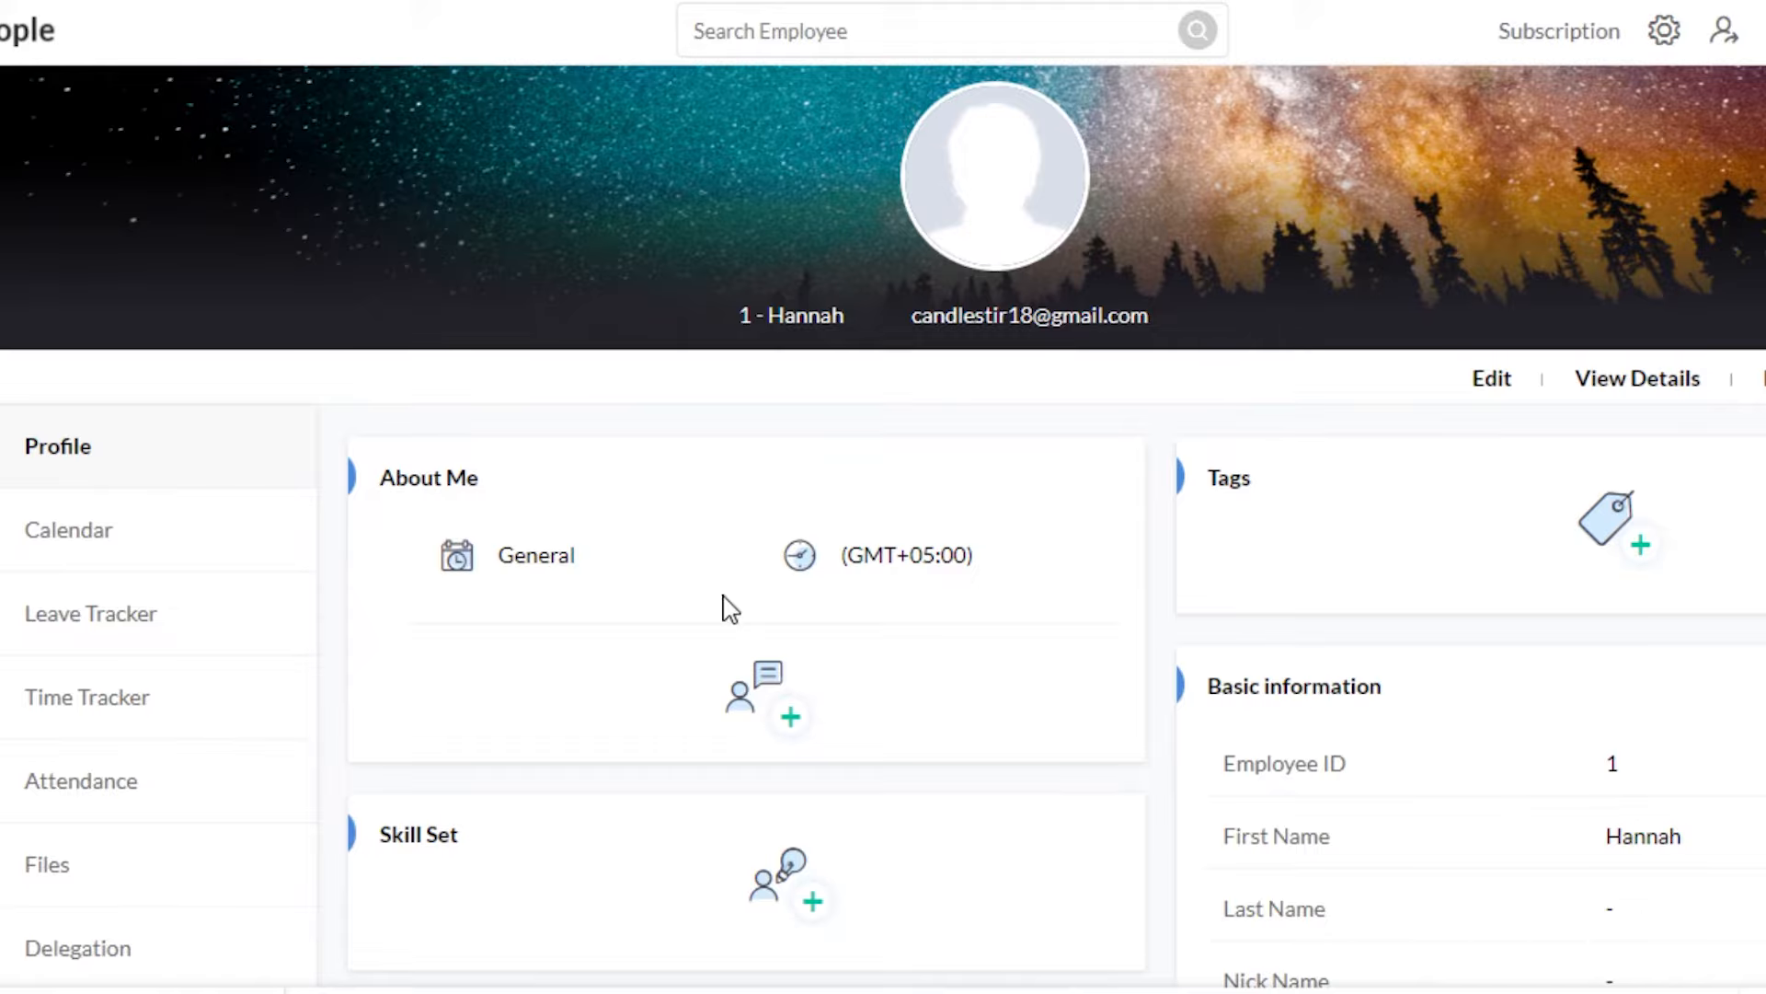
pyautogui.scroll(-10, 1056, 560)
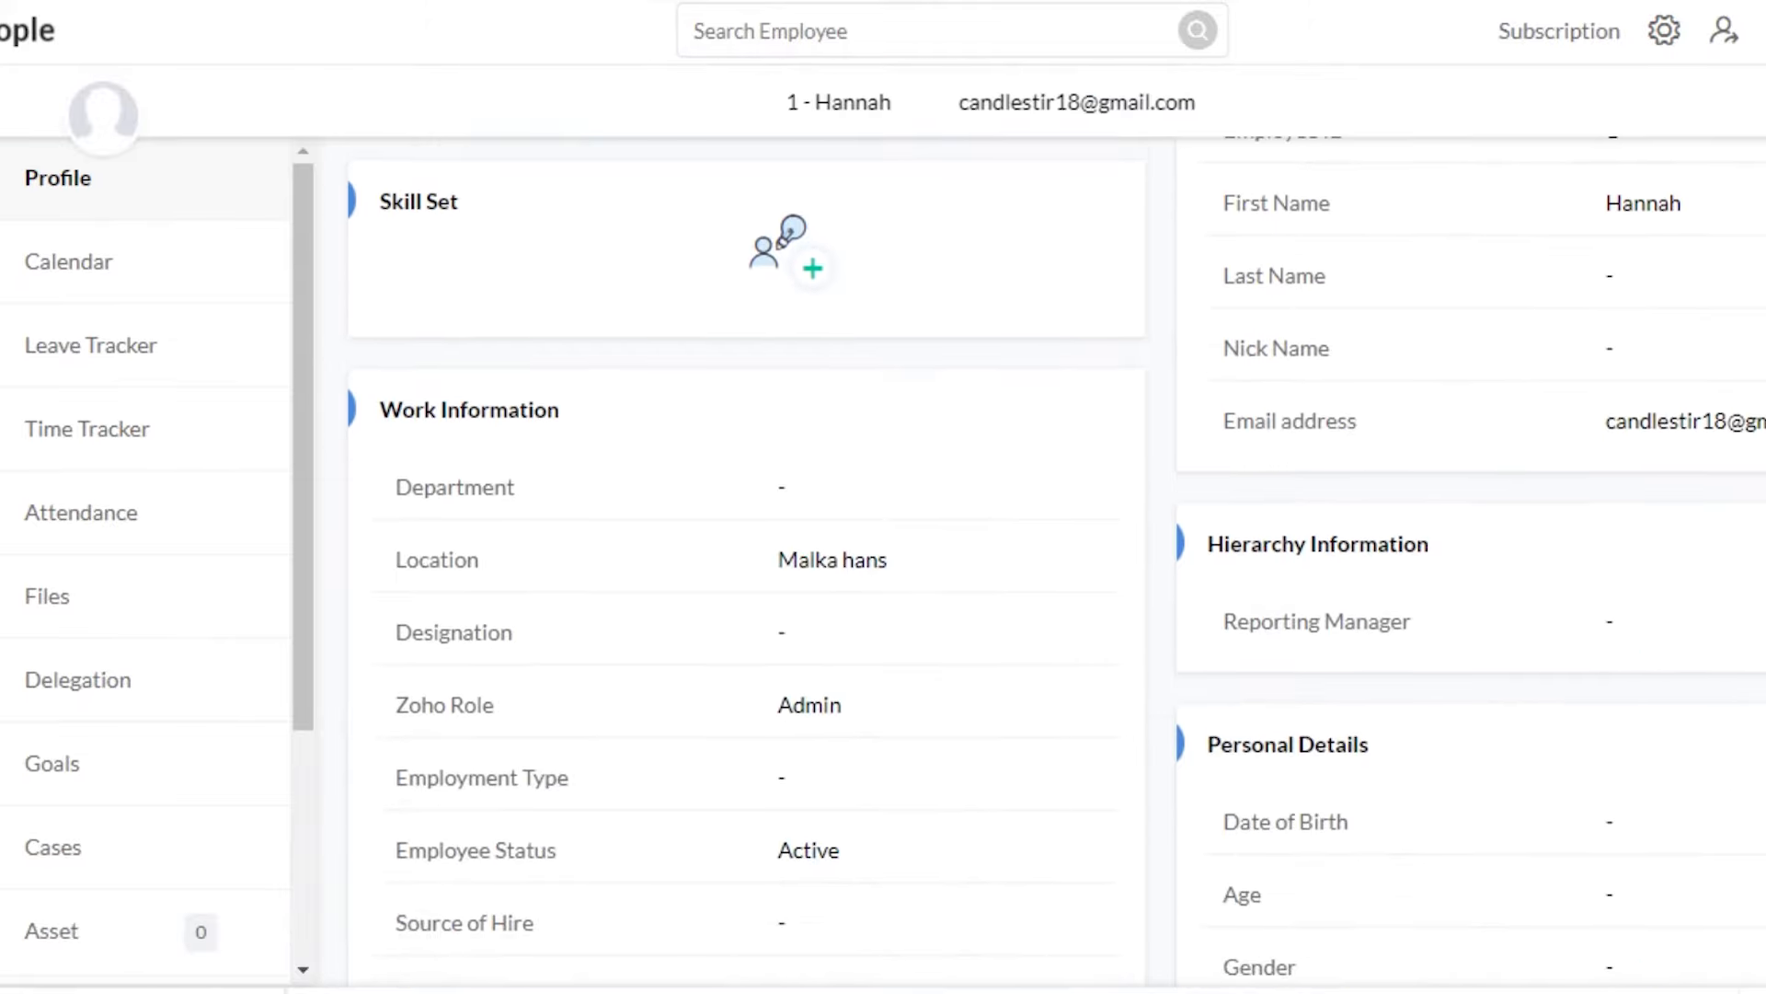
pyautogui.scroll(10, 1056, 560)
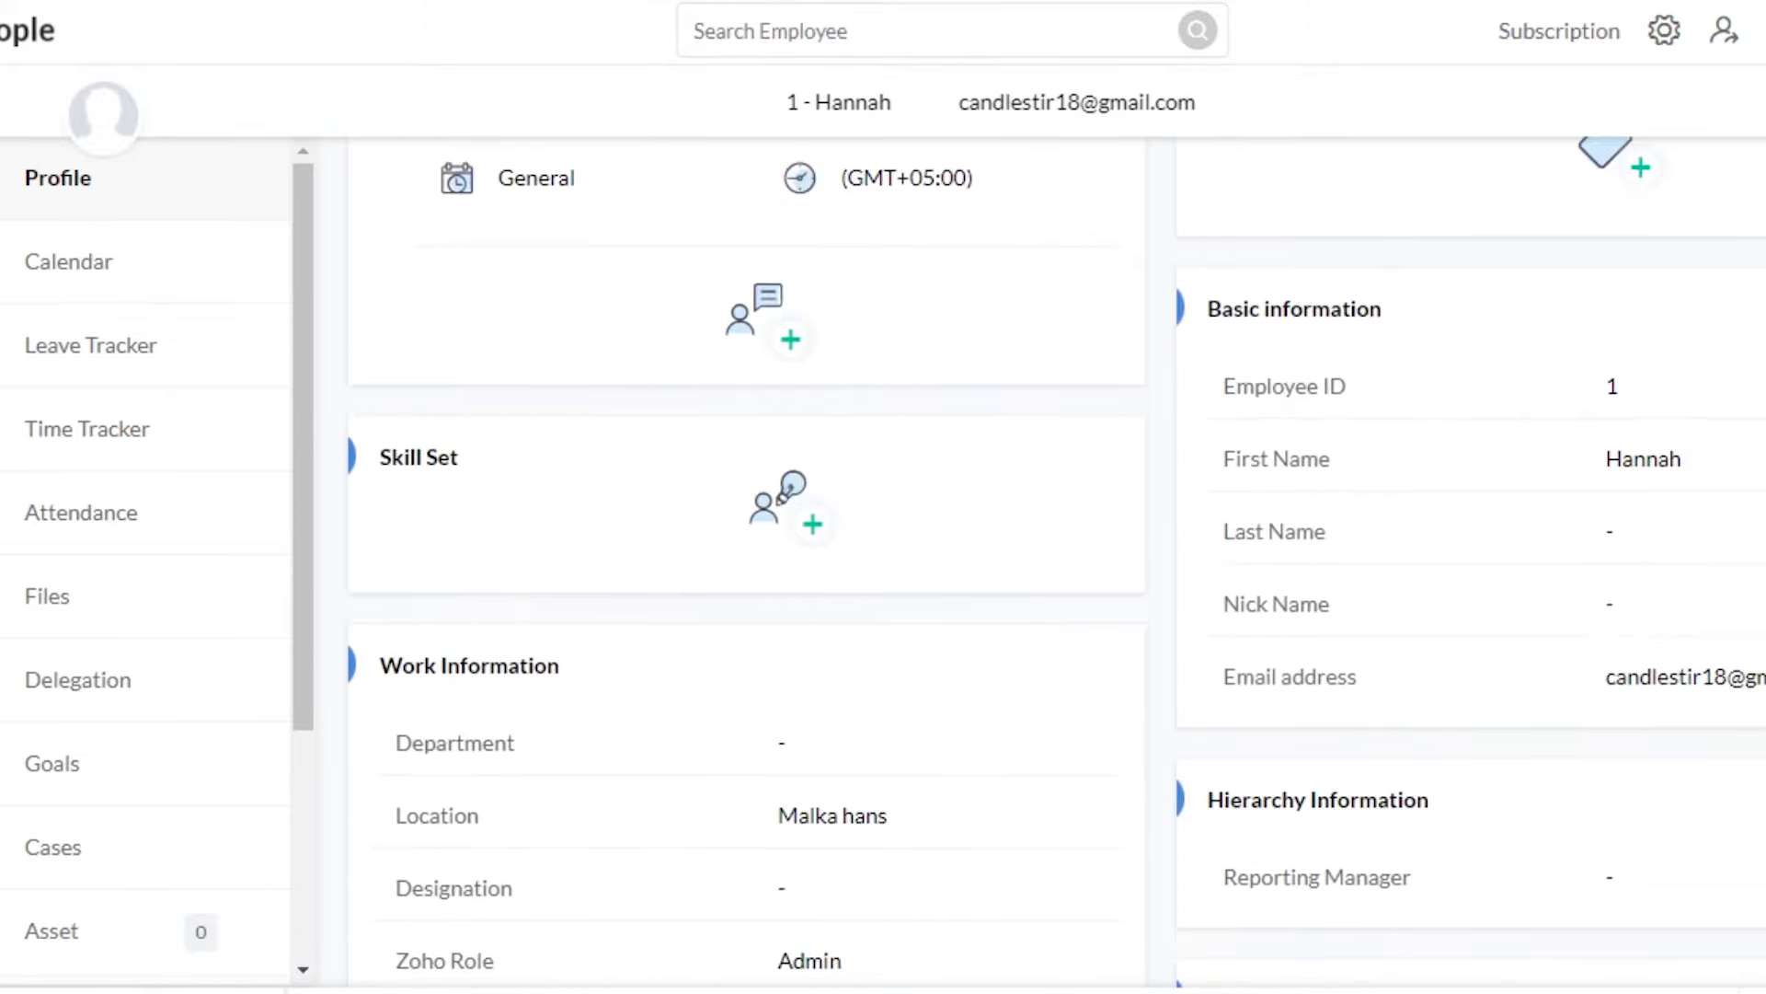
pyautogui.scroll(-5, 1653, 359)
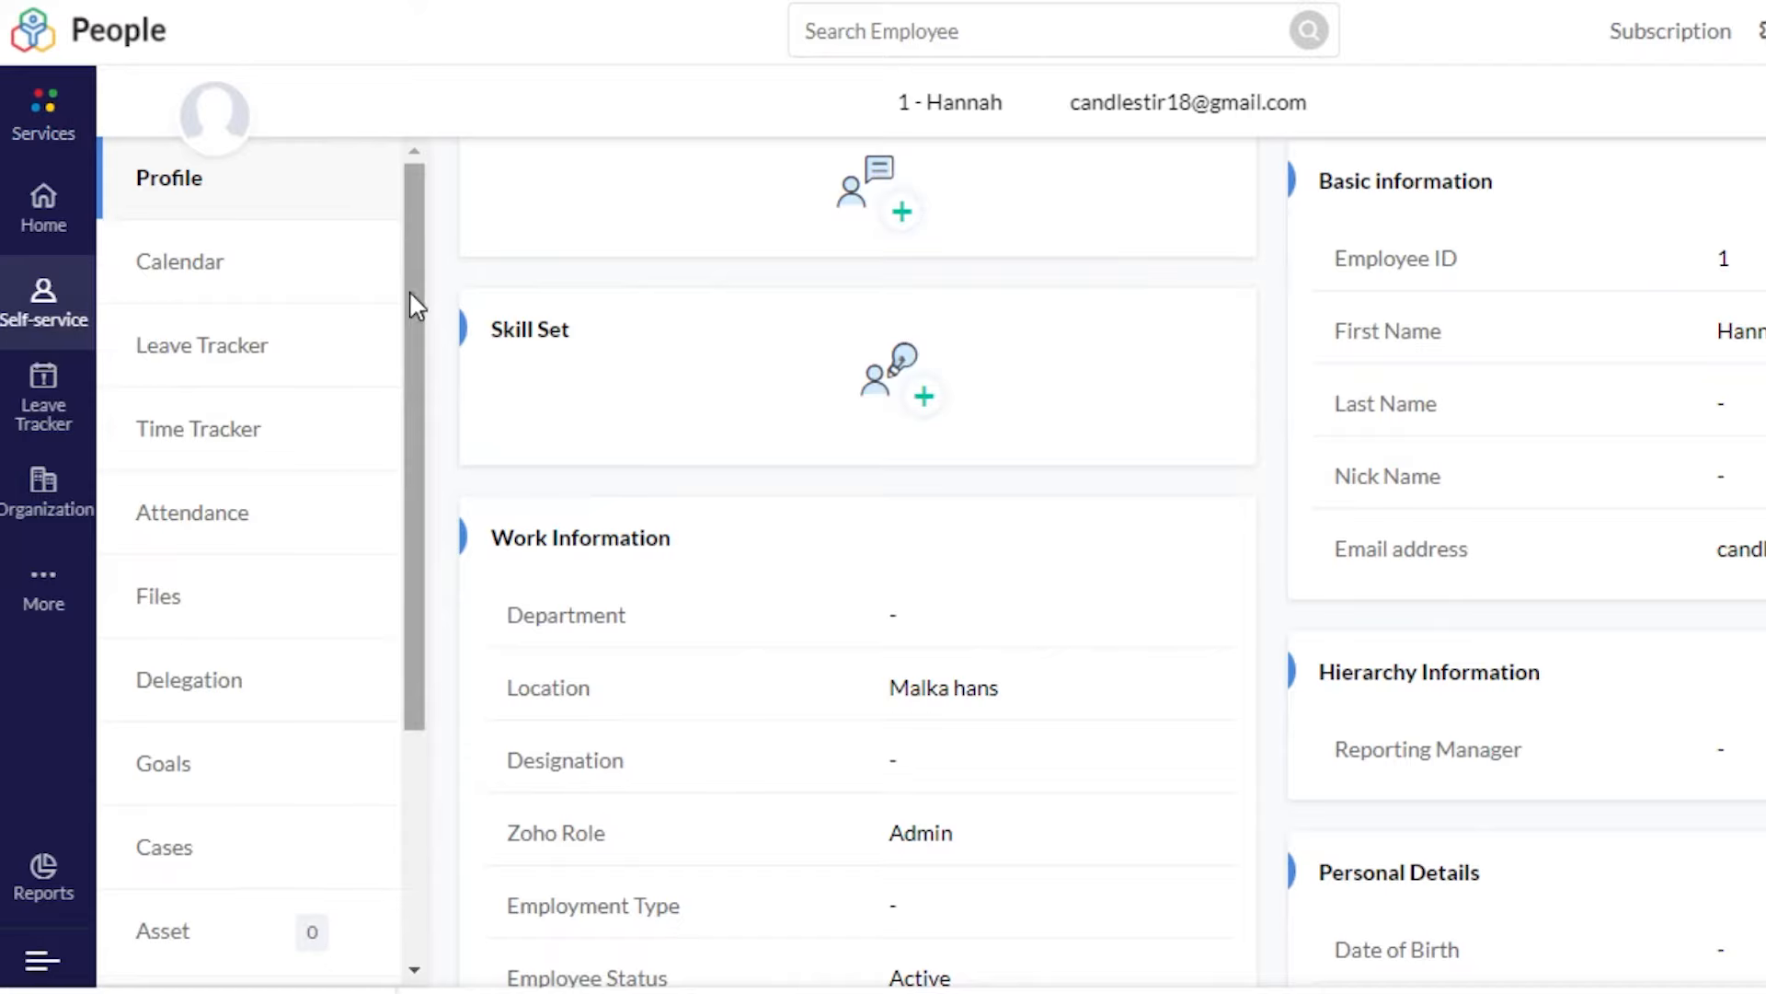
pyautogui.moveTo(408, 290); pyautogui.dragTo(406, 388)
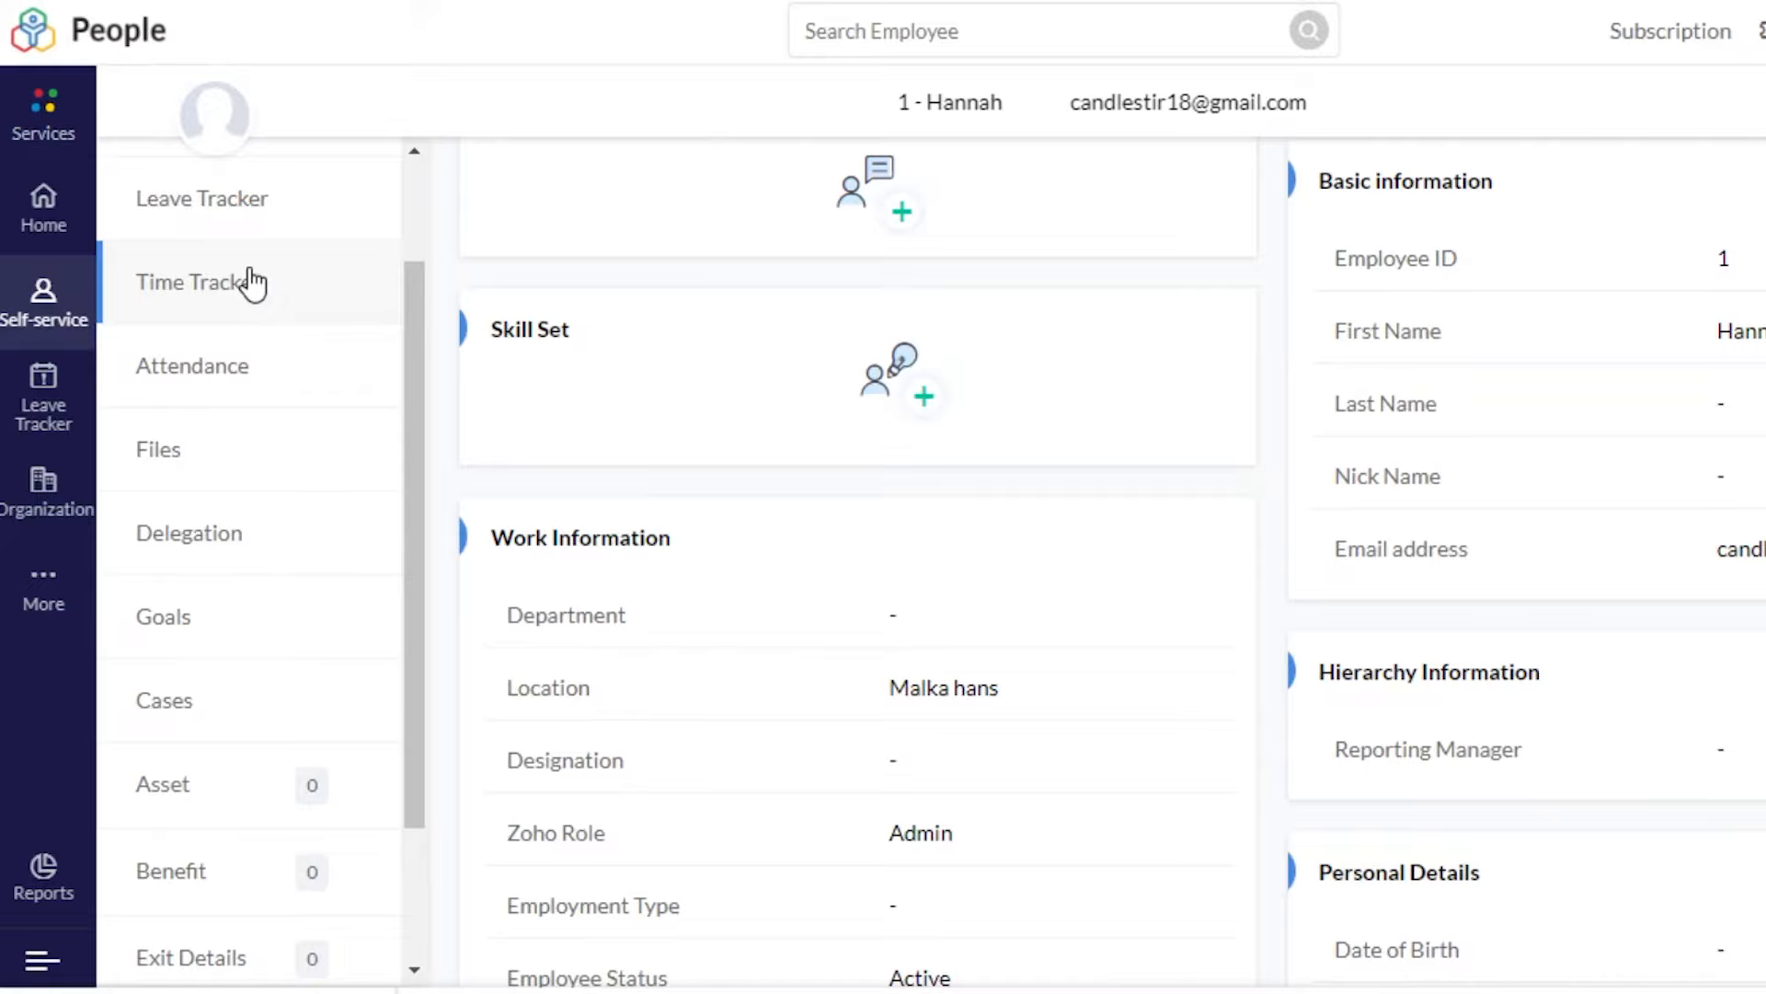
pyautogui.scroll(5, 1094, 552)
pyautogui.scroll(-3, 1095, 552)
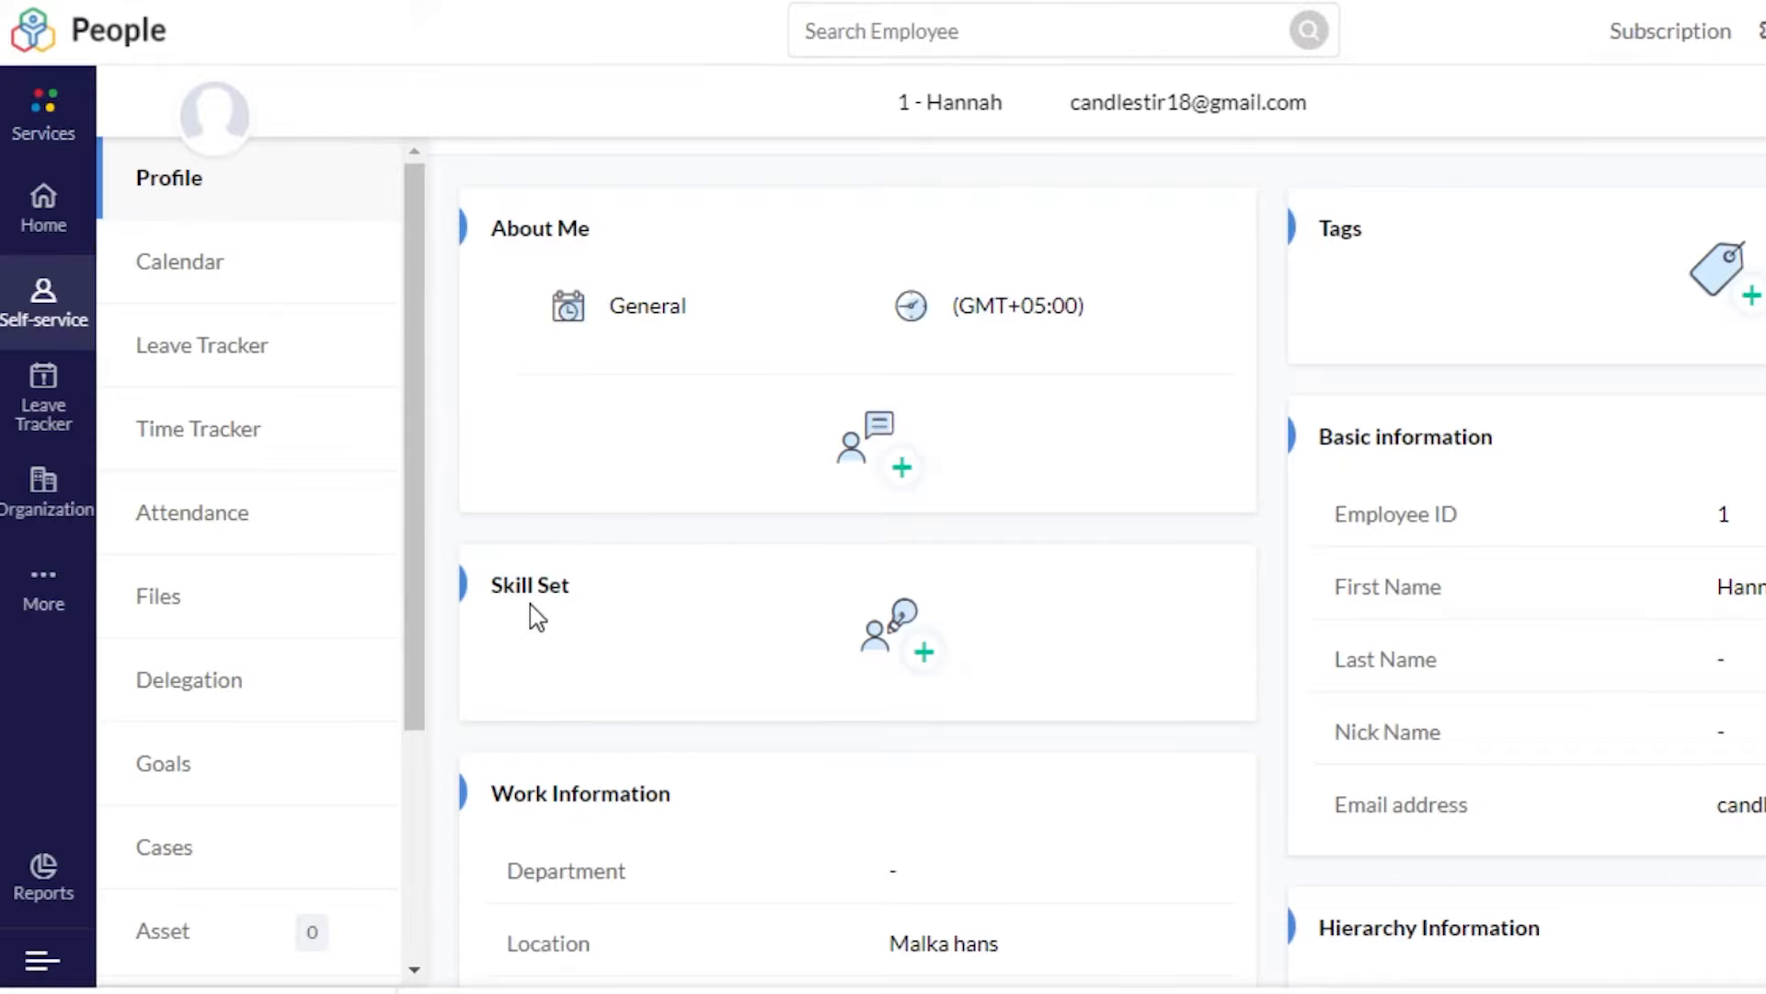
pyautogui.scroll(-12, 581, 769)
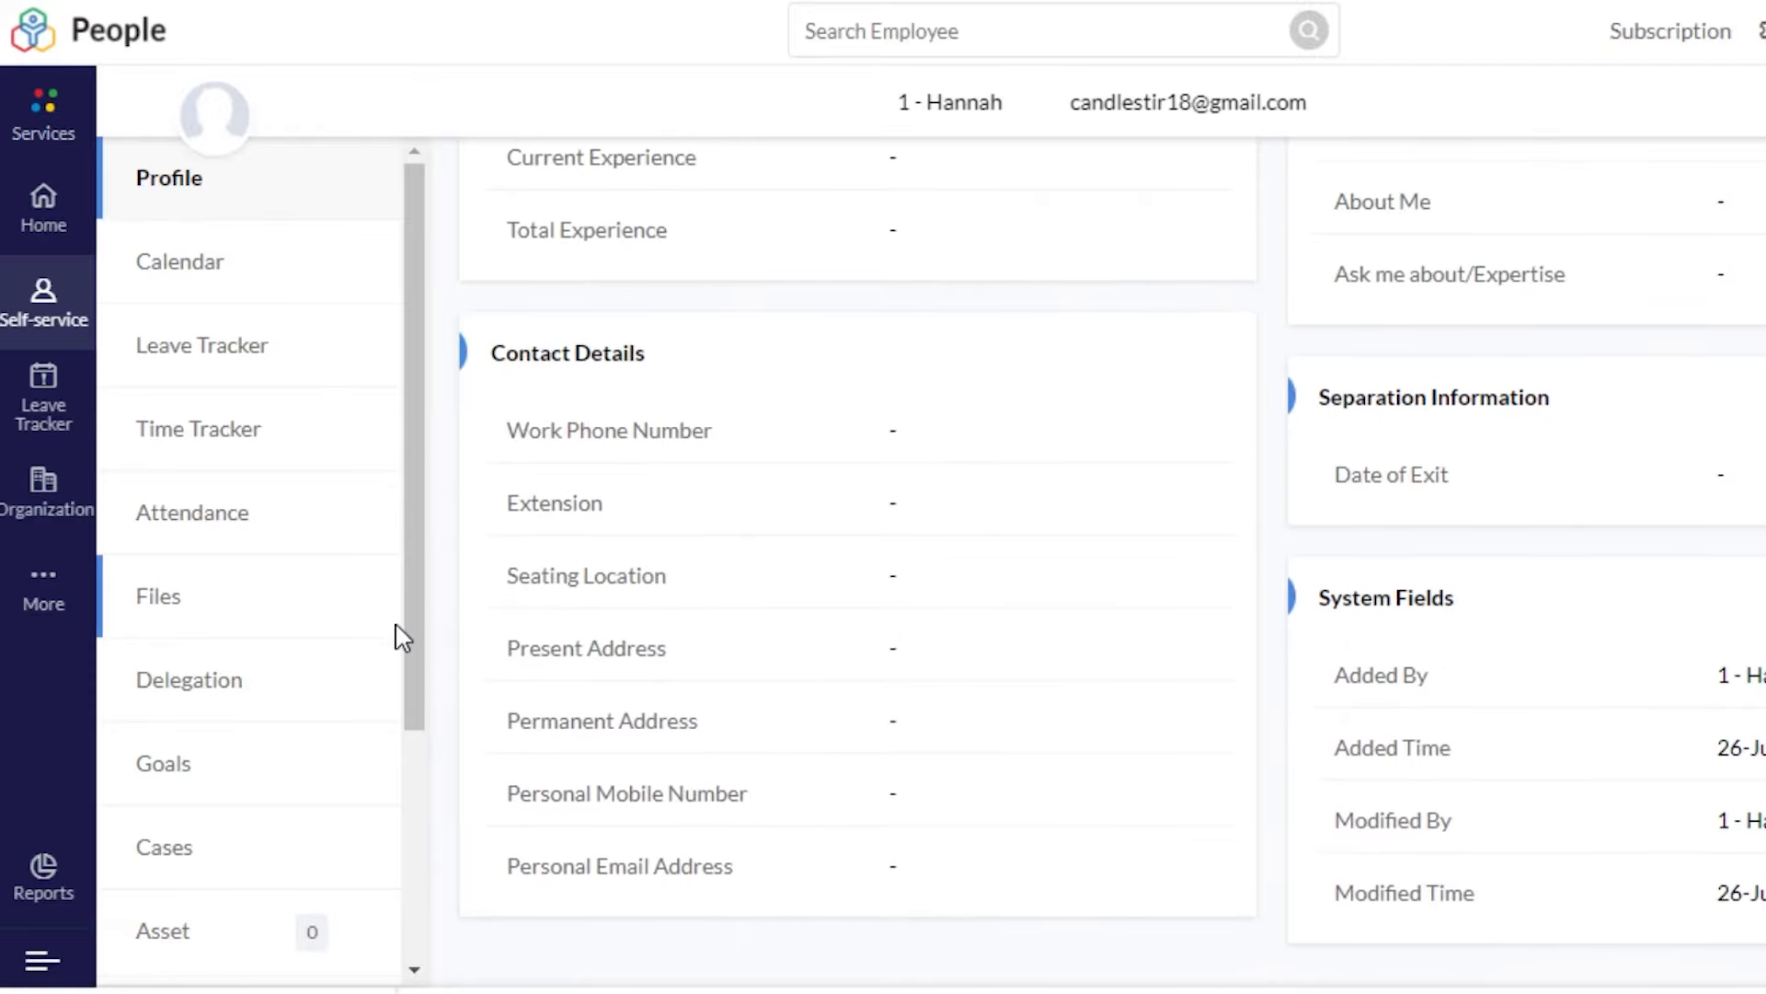
pyautogui.moveTo(402, 624); pyautogui.dragTo(433, 869)
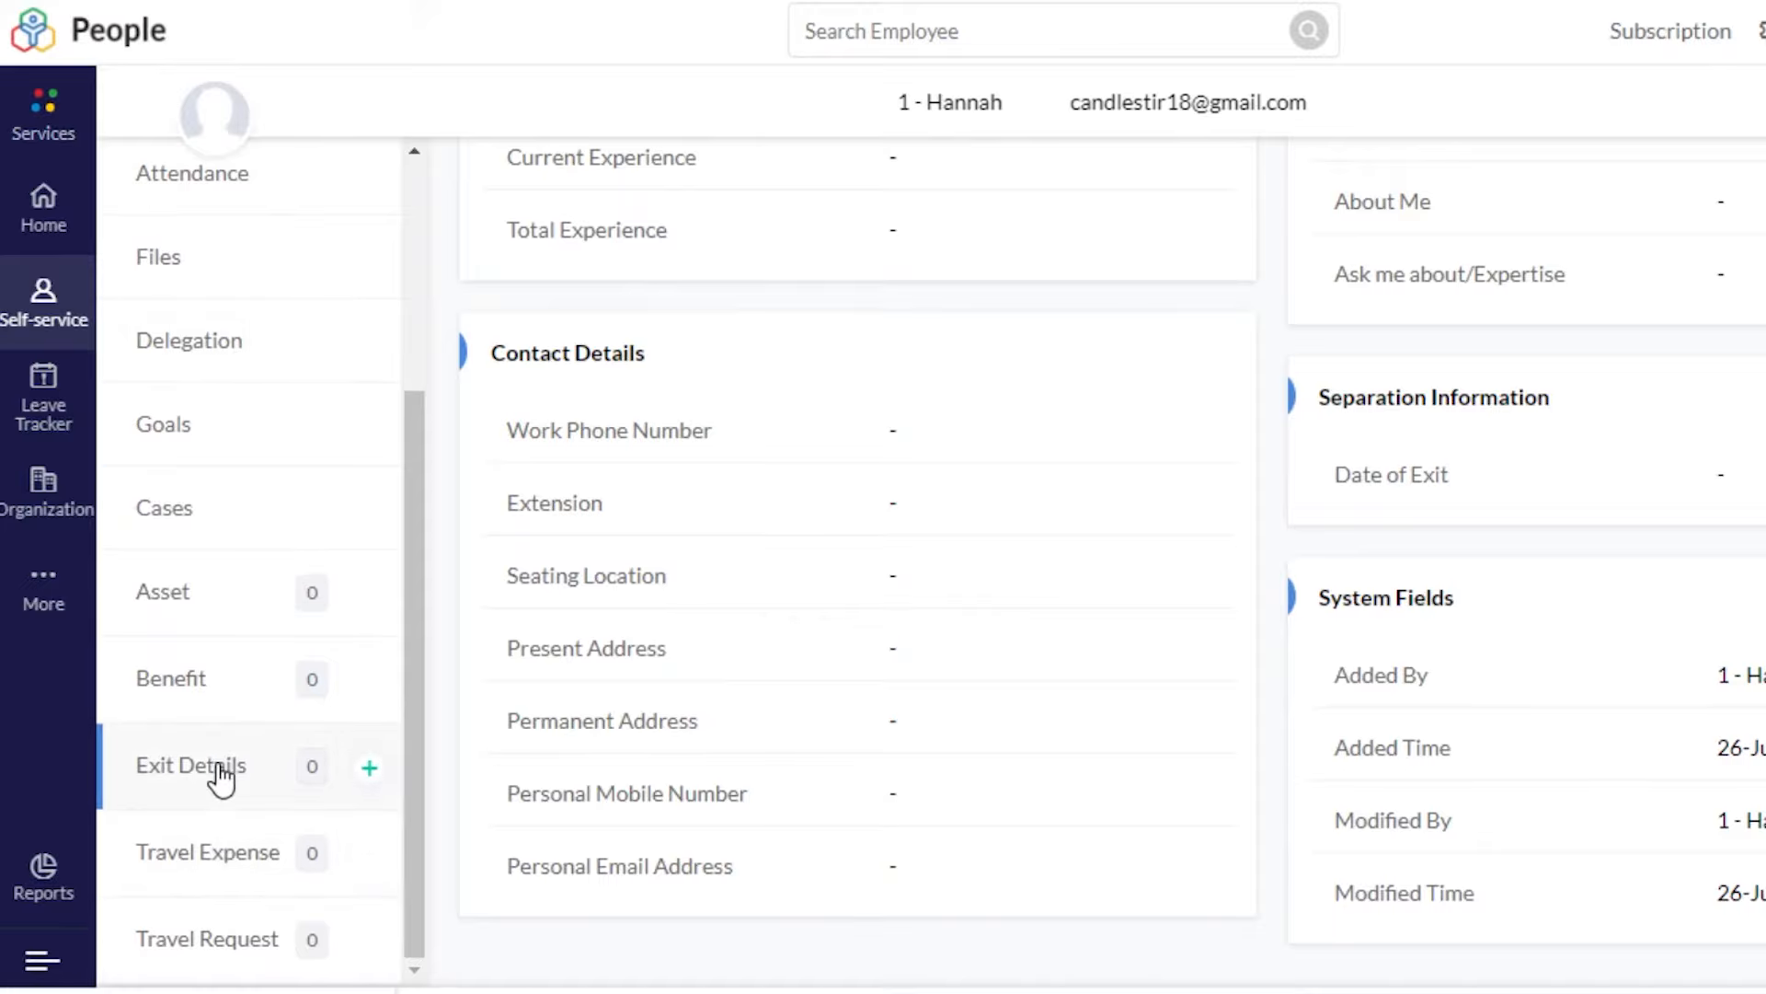
# Step: Open the Leave Tracker and look through the list of additional services down to Onboarding
pyautogui.click(37, 425)
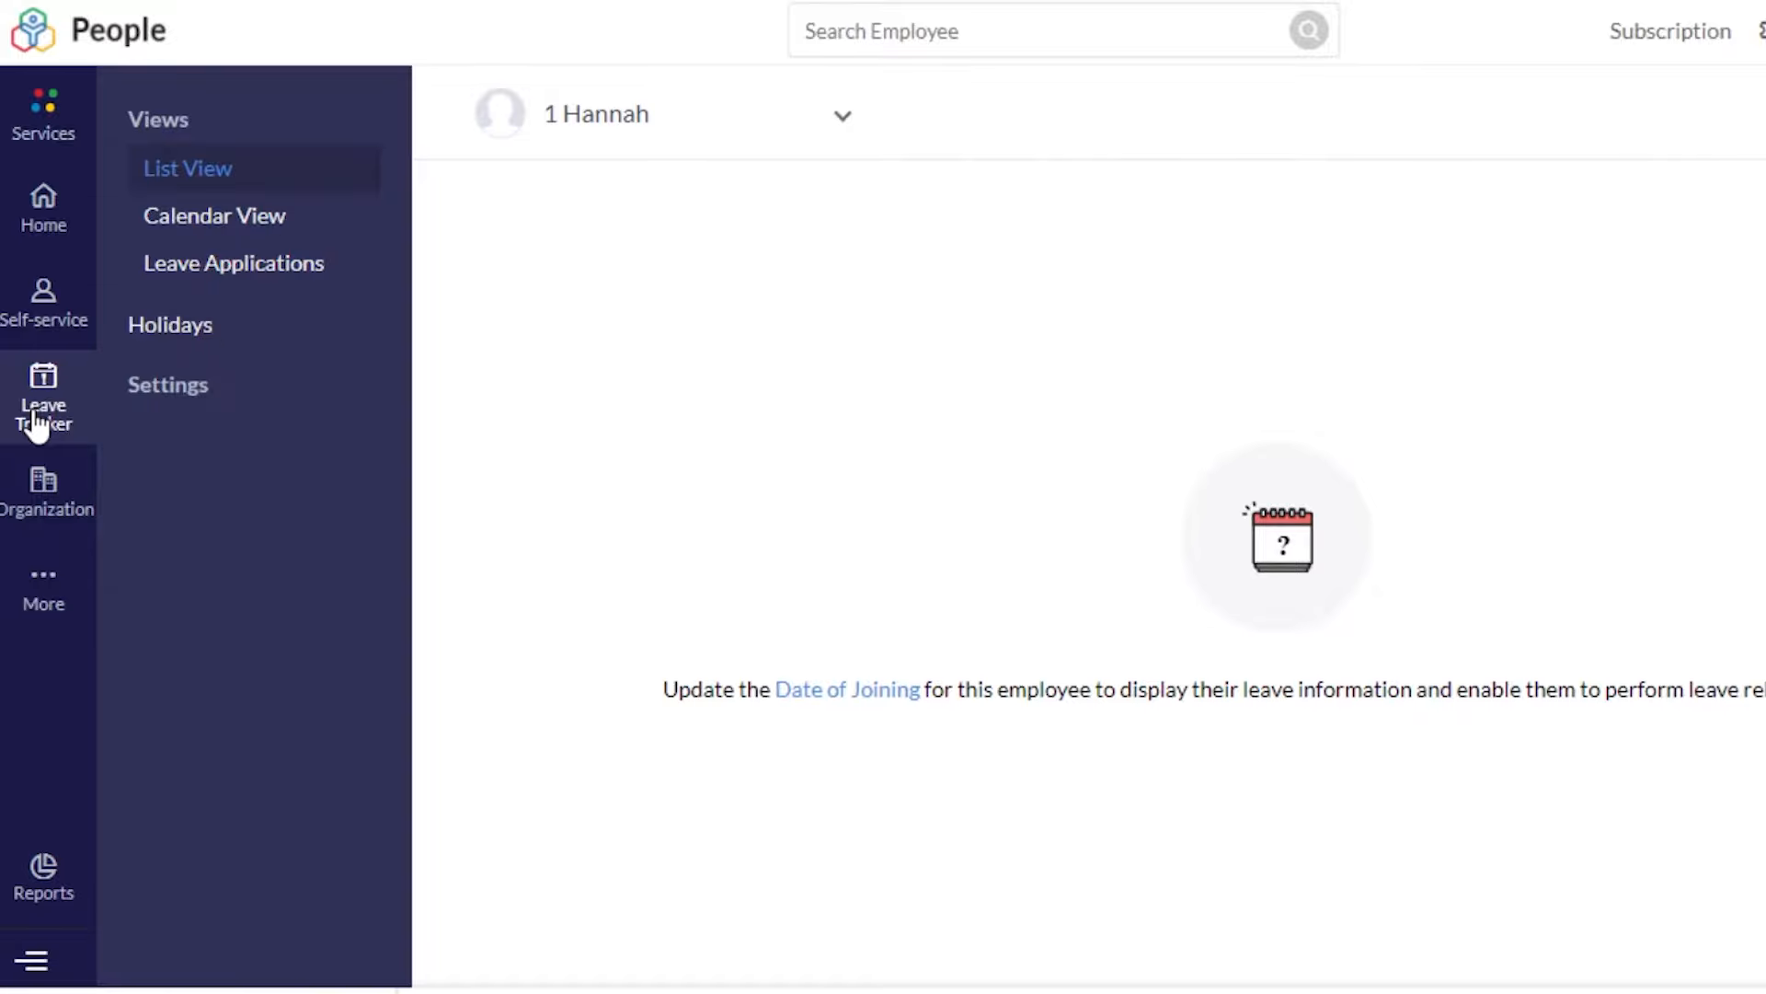
pyautogui.click(37, 589)
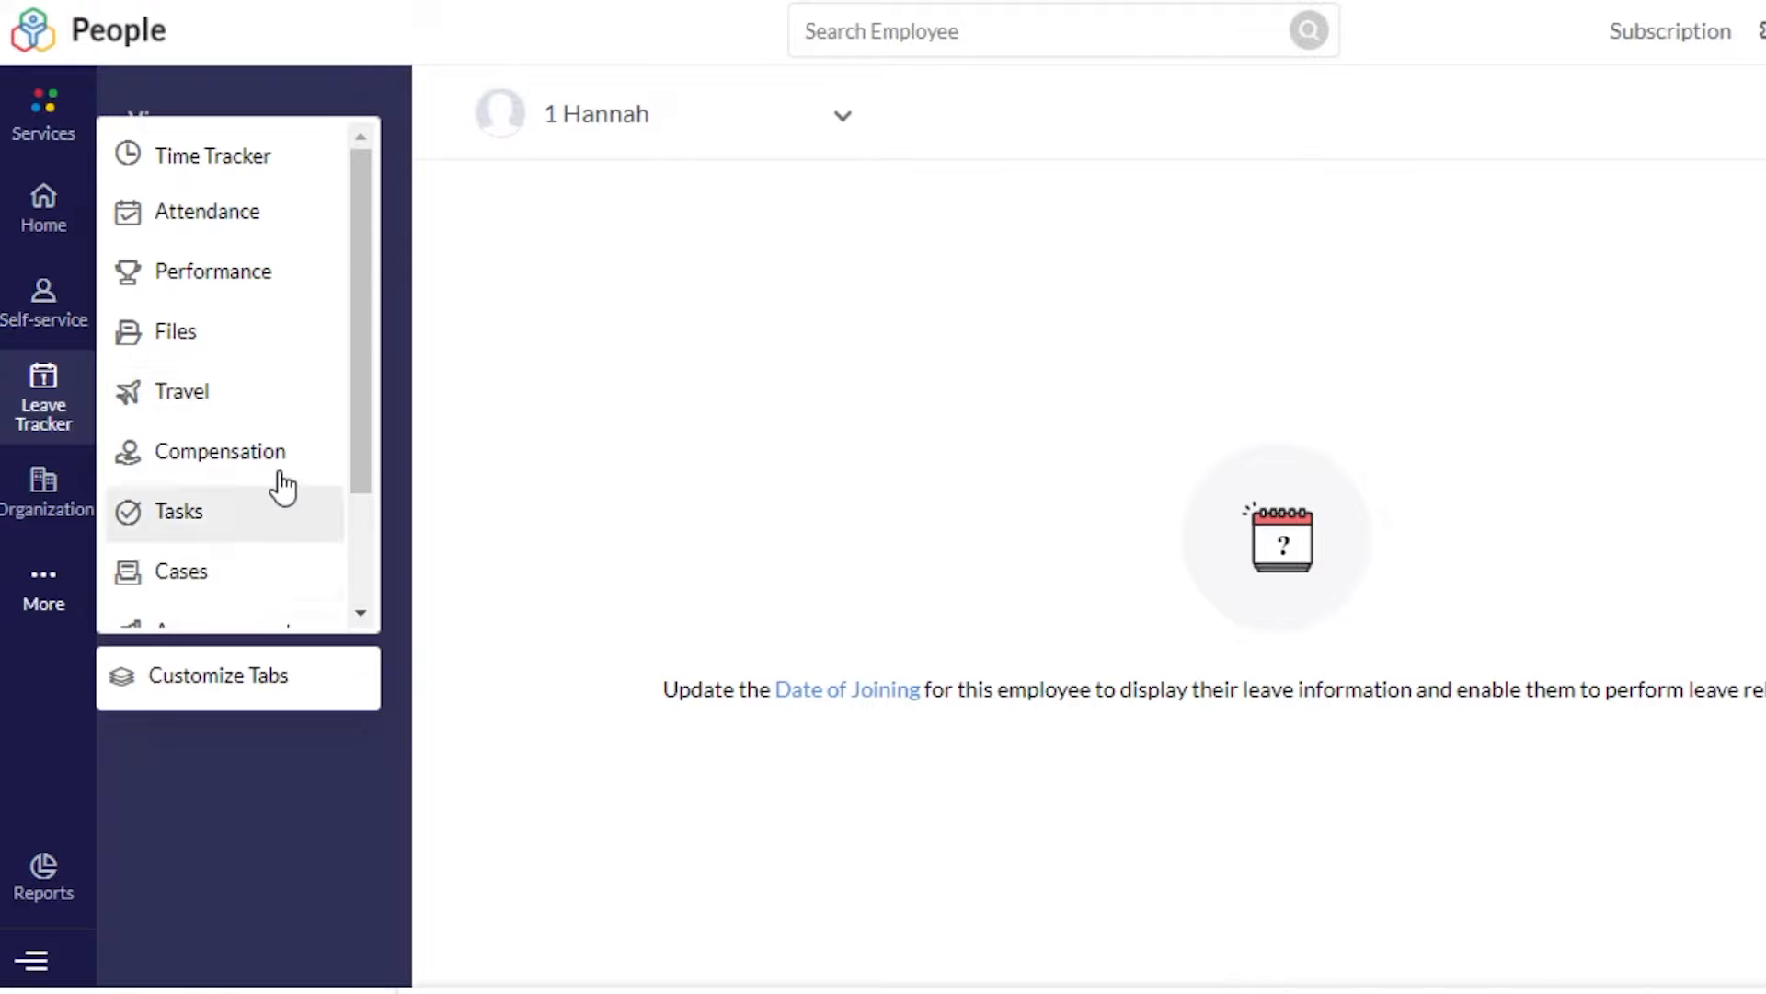
pyautogui.moveTo(353, 292); pyautogui.dragTo(355, 425)
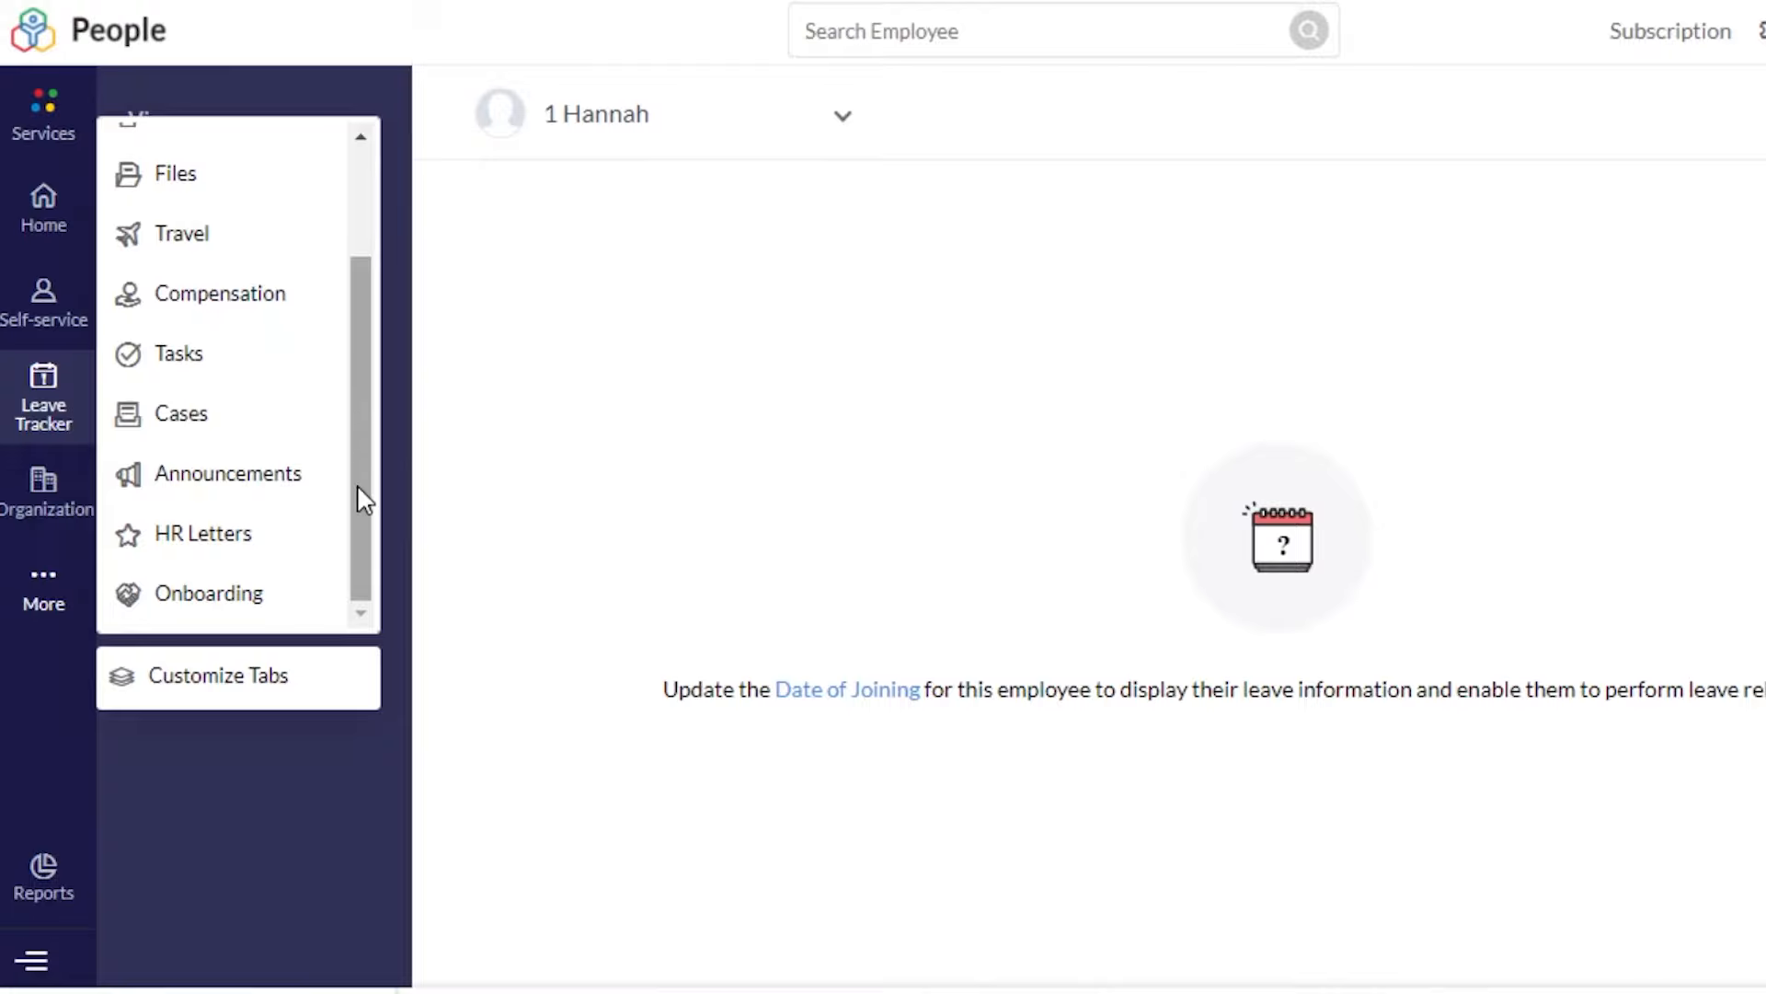
# Step: Customize the tabs by switching off Travel and Cases while keeping Onboarding on, and close the customization
pyautogui.click(198, 701)
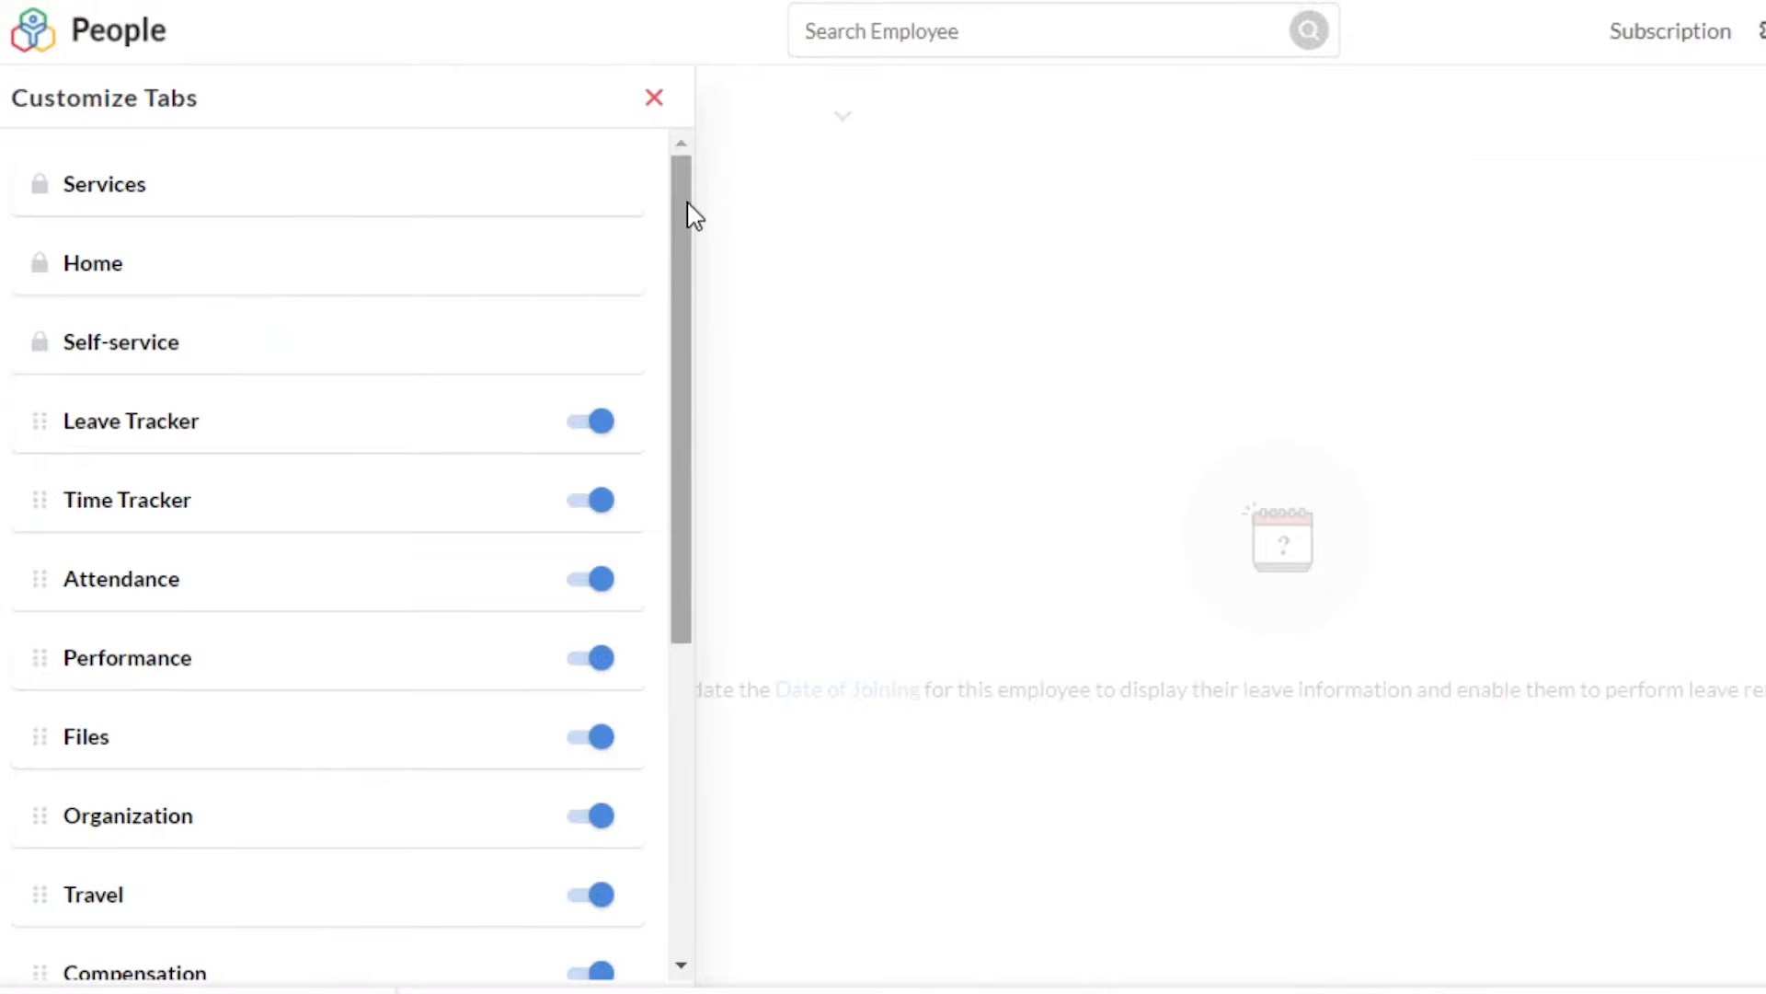
pyautogui.moveTo(690, 255); pyautogui.dragTo(690, 571)
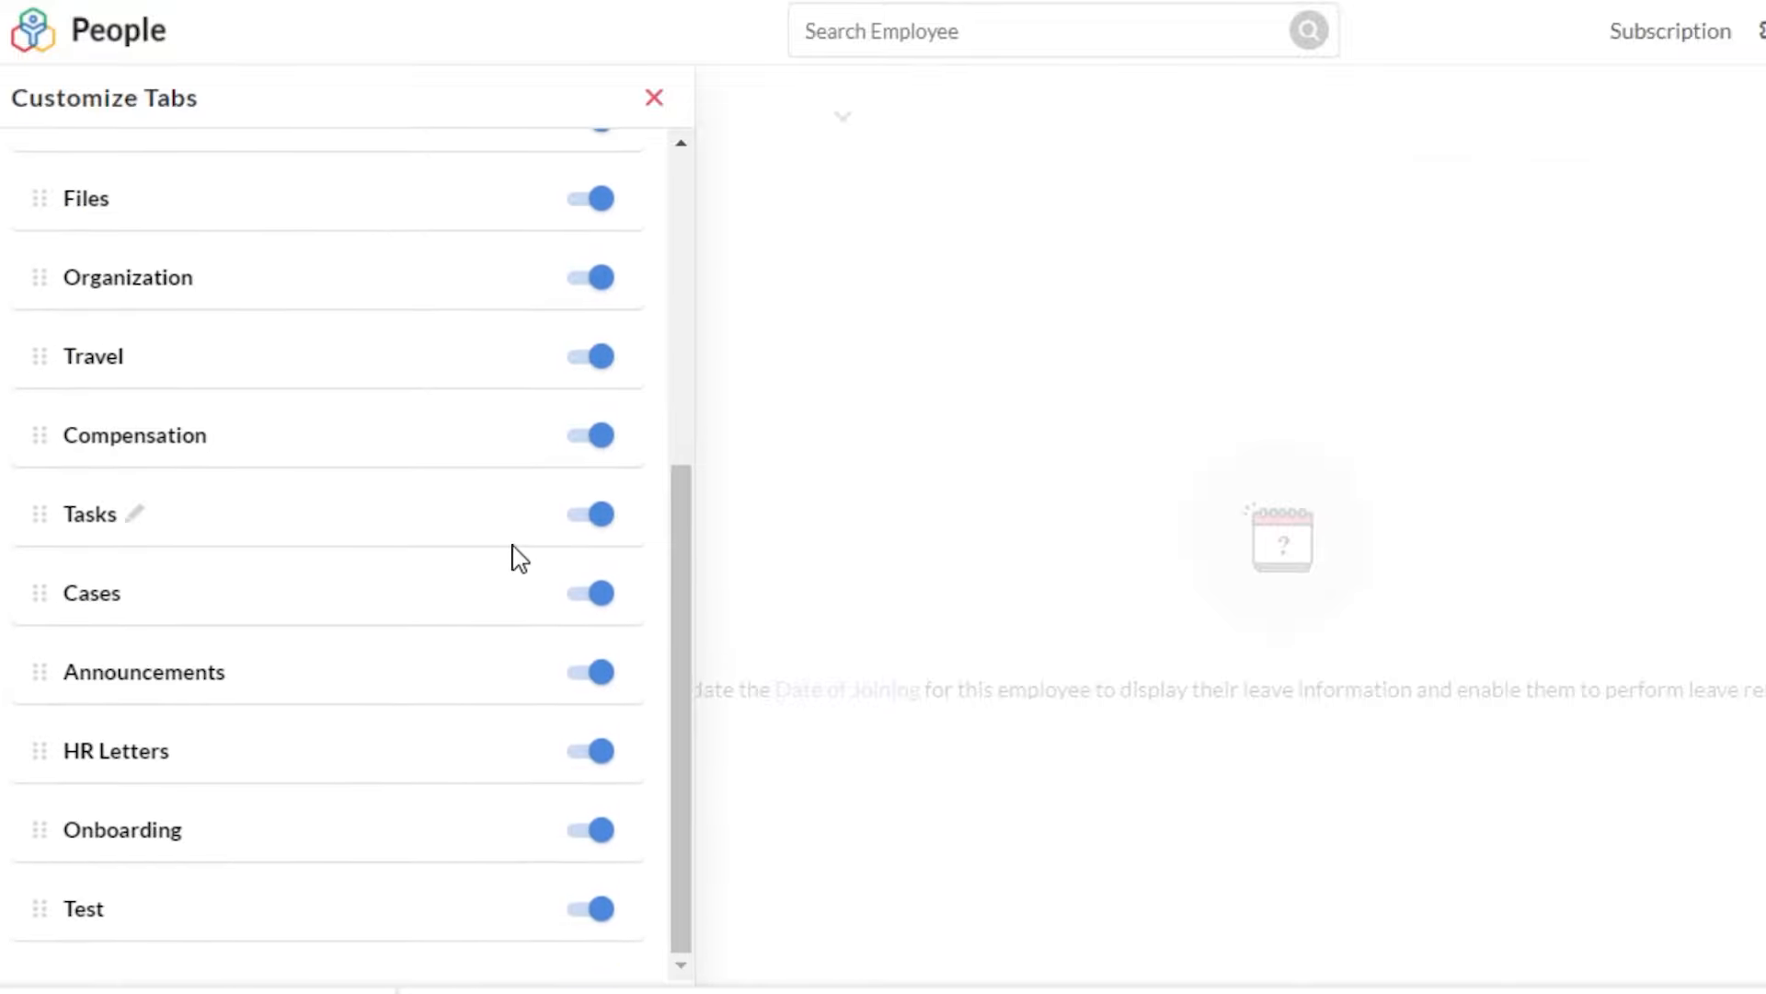
pyautogui.click(598, 368)
pyautogui.click(604, 837)
pyautogui.click(605, 839)
pyautogui.click(603, 600)
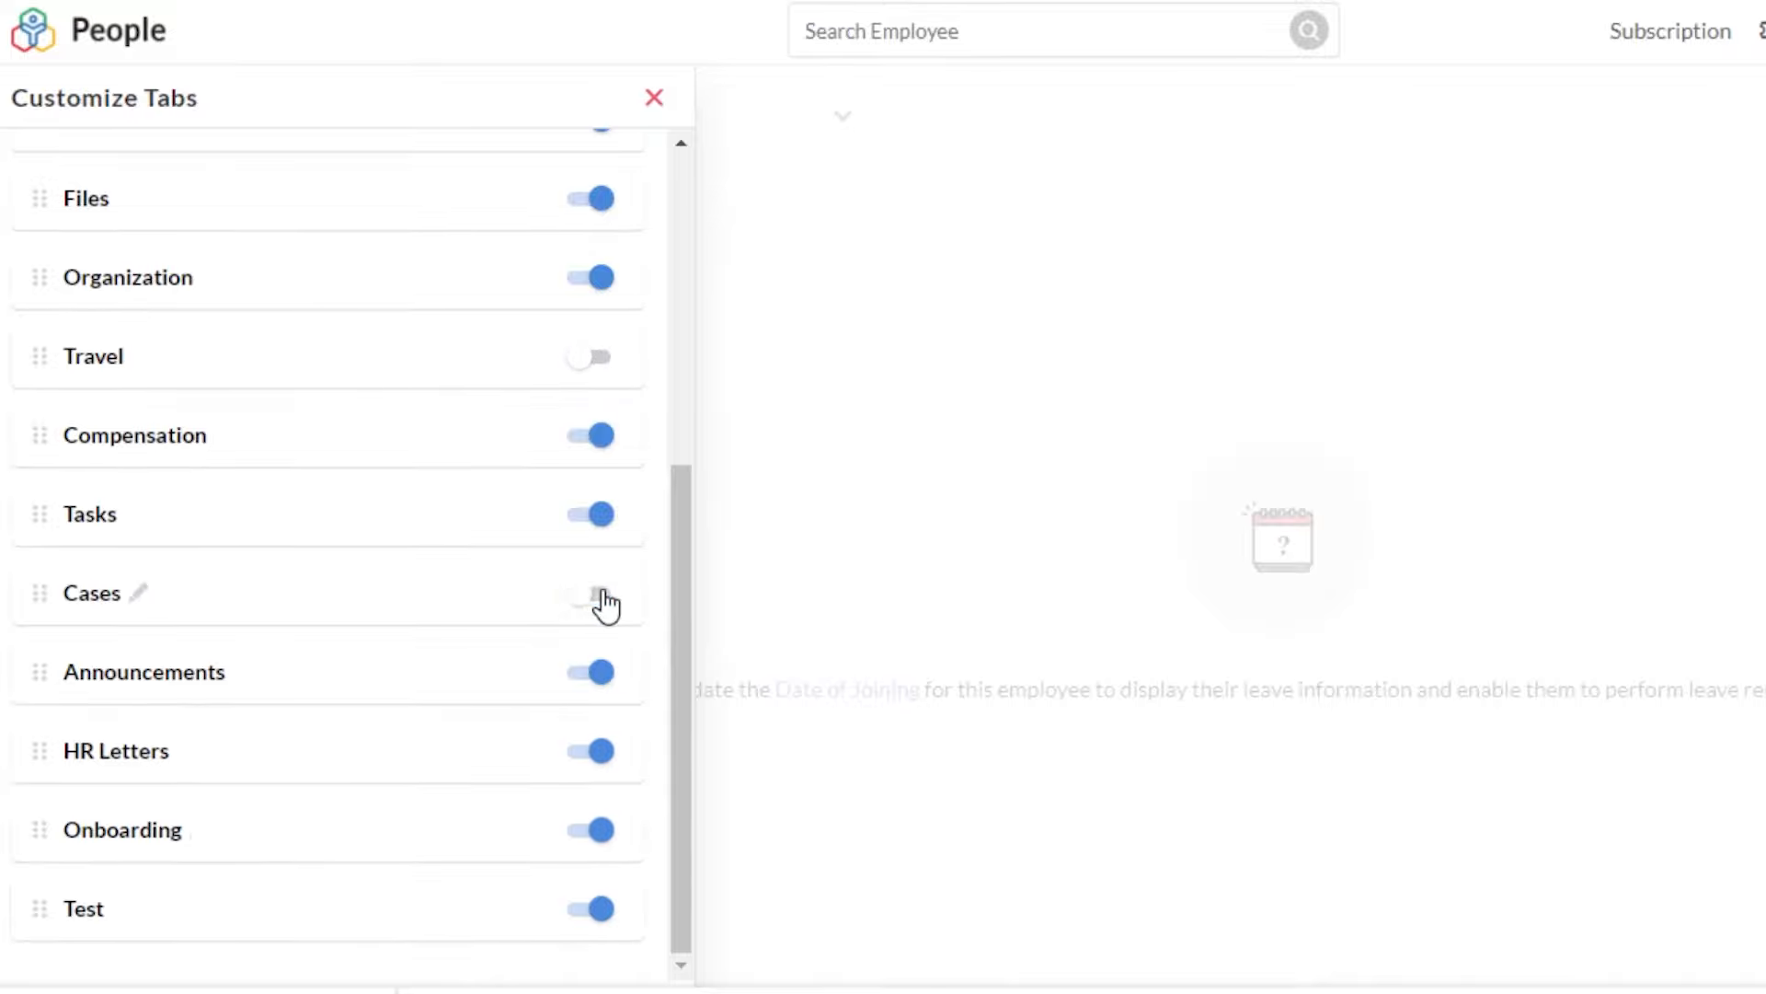
pyautogui.moveTo(678, 566); pyautogui.dragTo(670, 161)
pyautogui.click(653, 100)
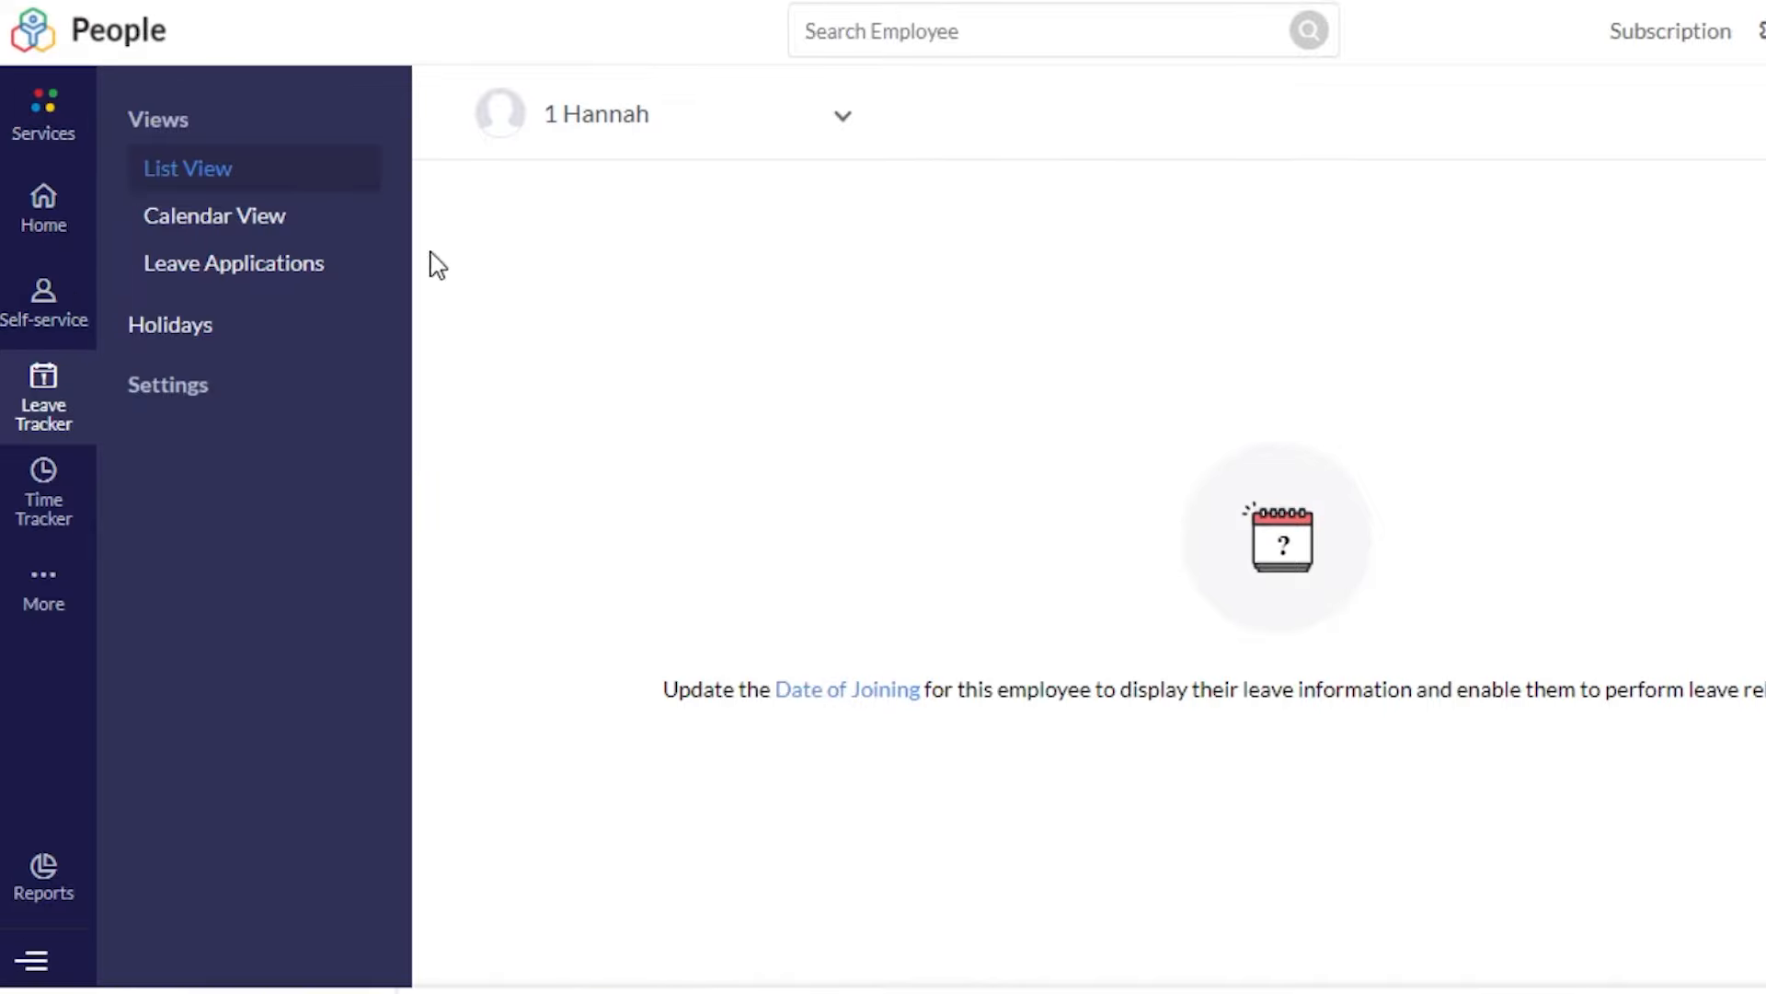
# Step: View the services overview and look through the organization reports, from employee information and leave to time tracking and files
pyautogui.click(46, 117)
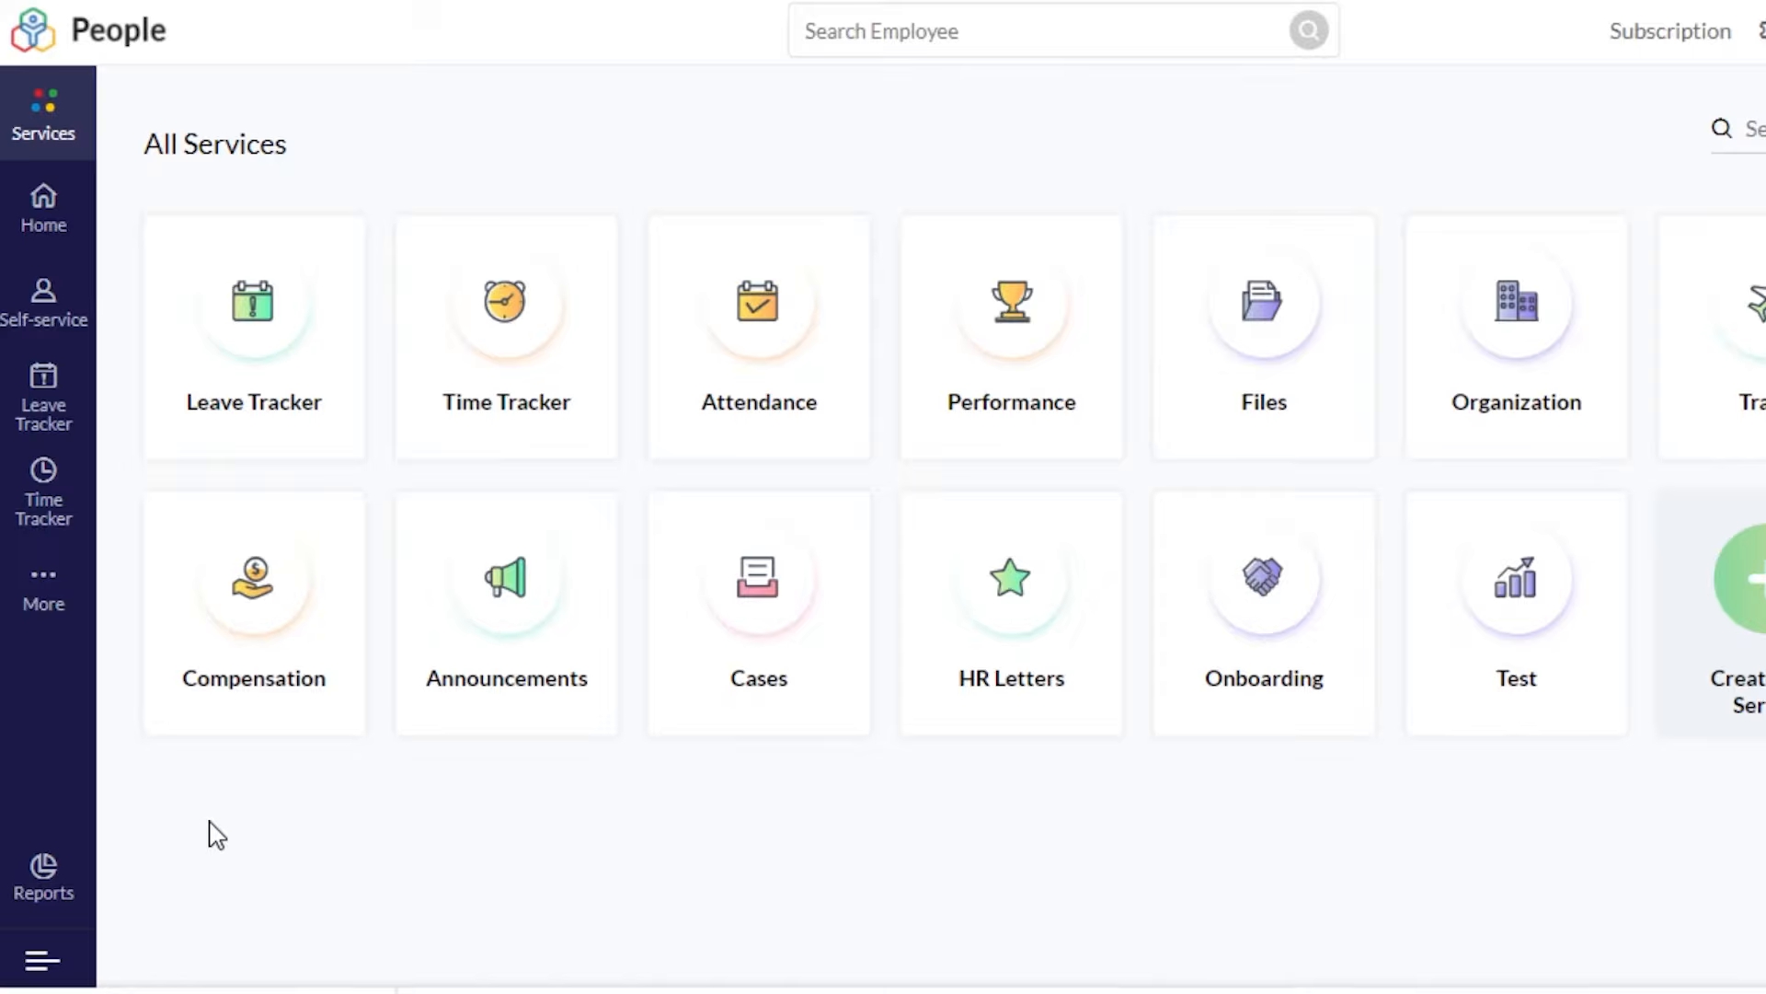
pyautogui.click(50, 881)
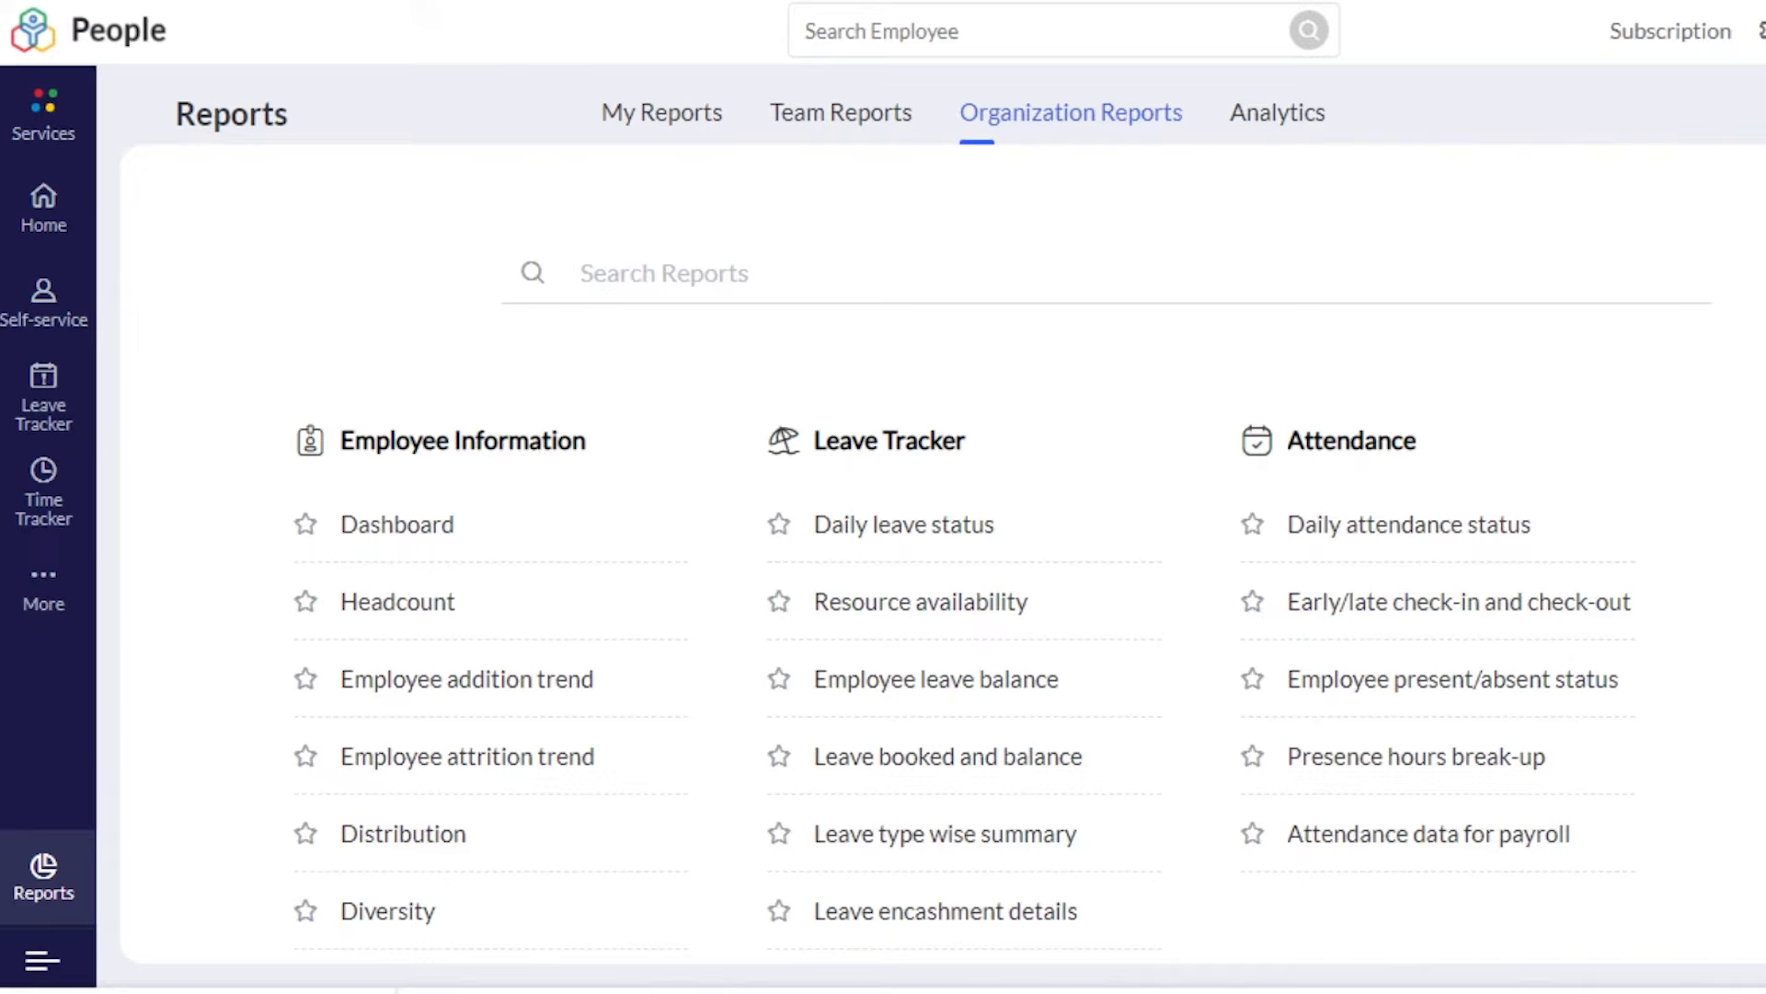
pyautogui.scroll(-10, 883, 552)
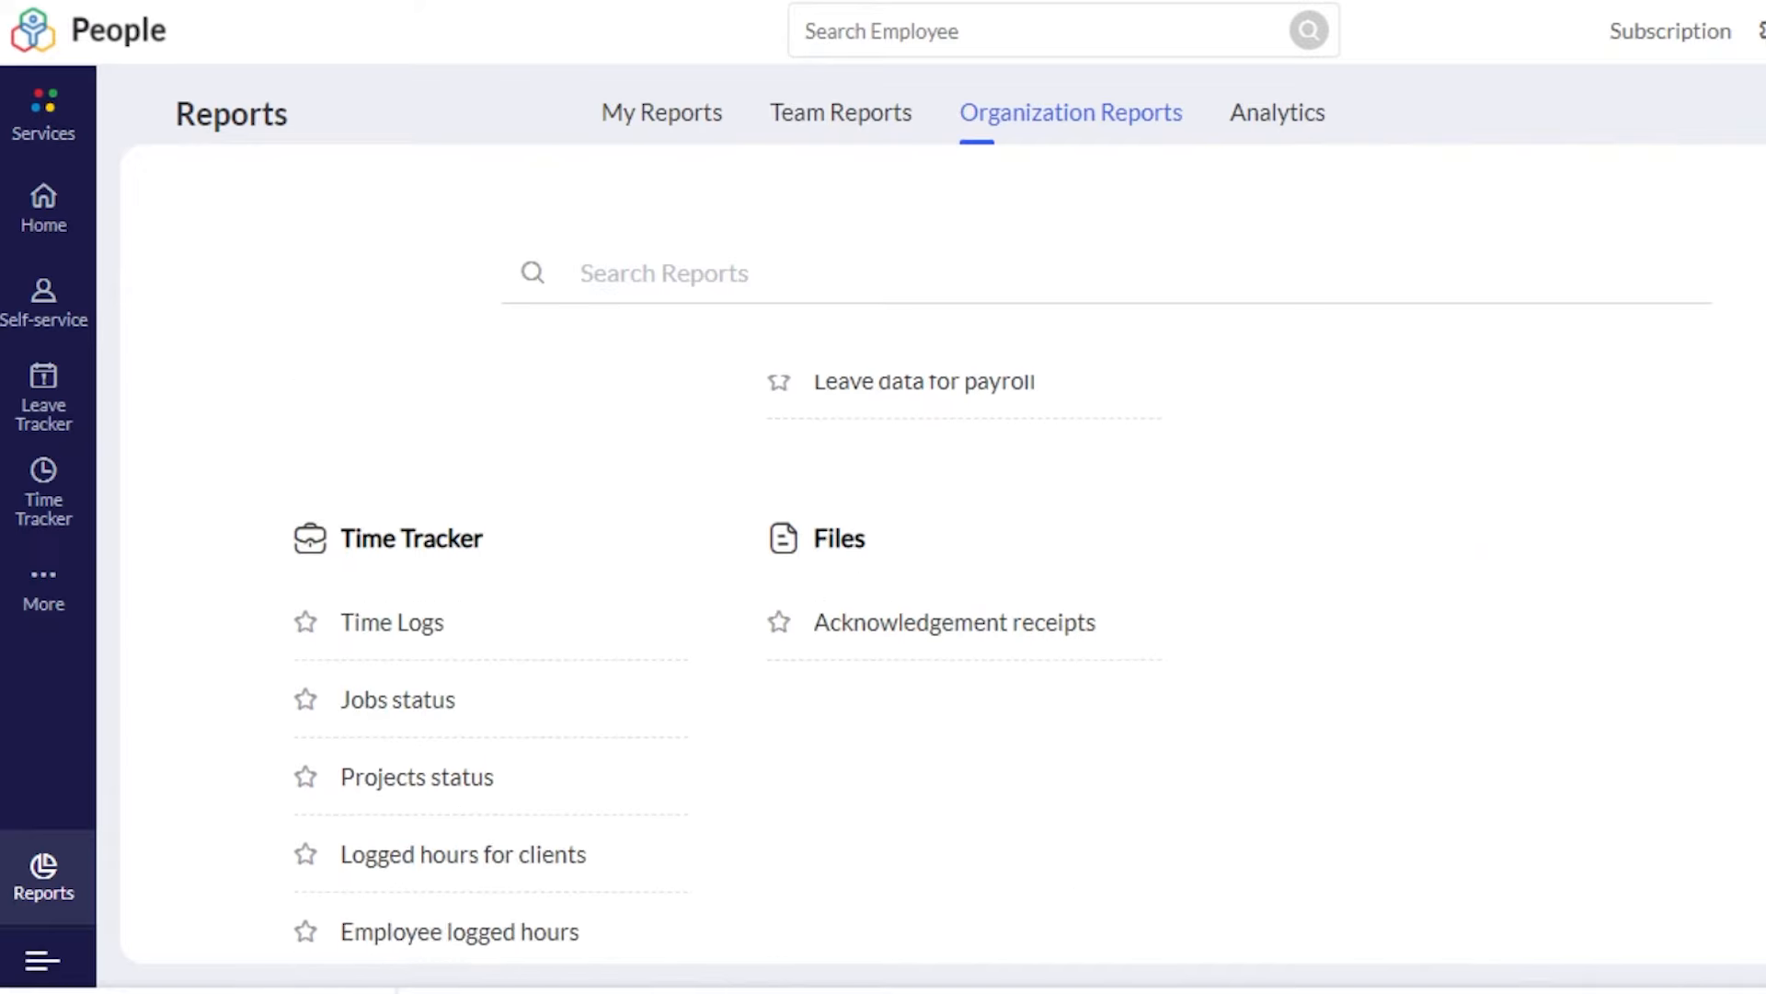
pyautogui.scroll(10, 883, 552)
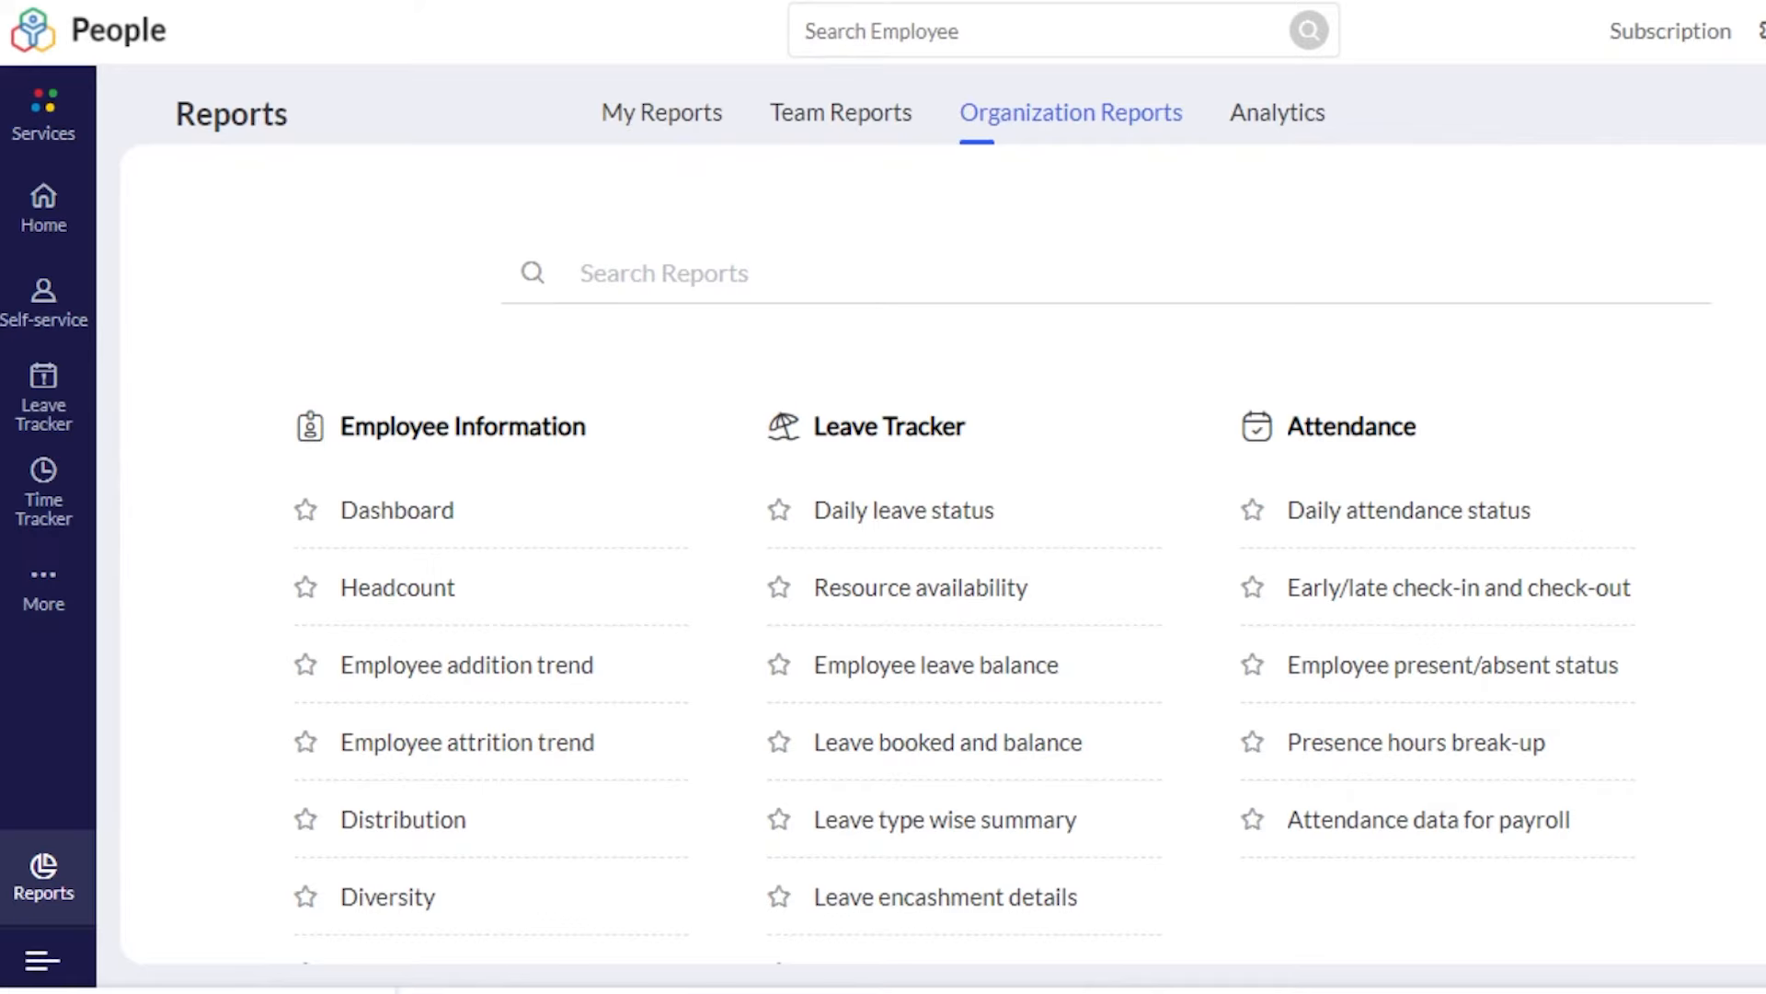
# Step: Change the menu color to near-black in the account's theme settings and return to the services overview
pyautogui.click(1761, 31)
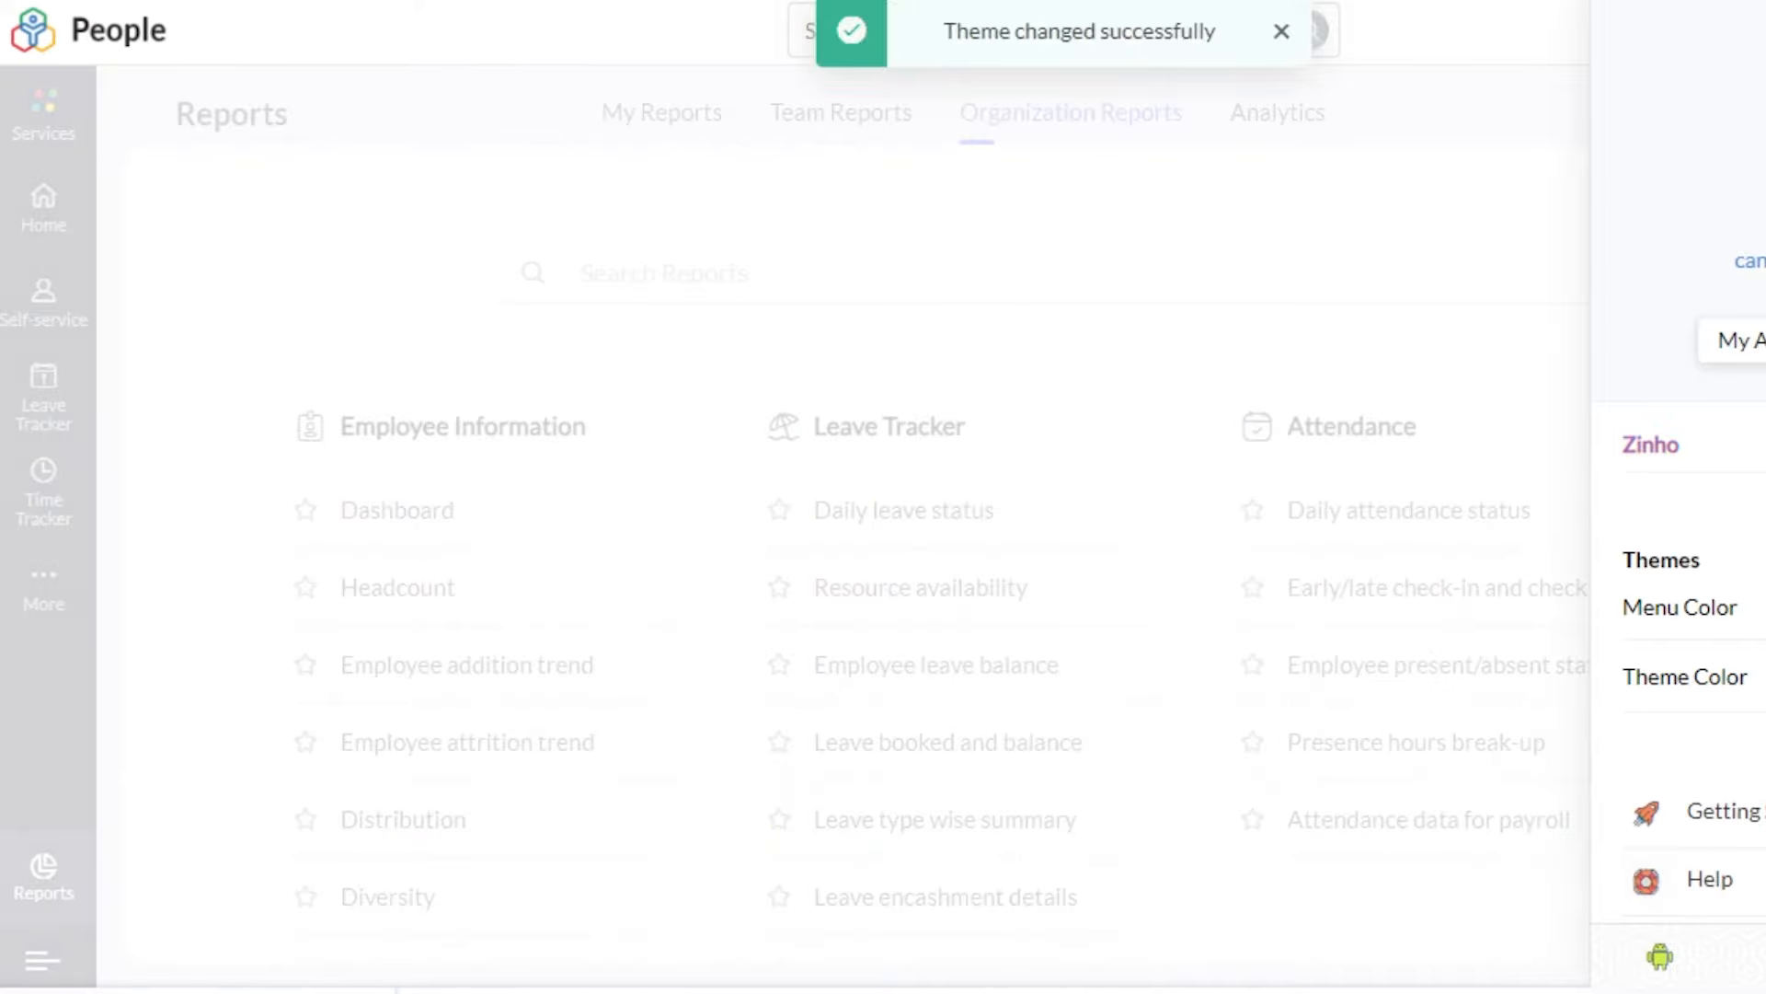
pyautogui.click(1433, 164)
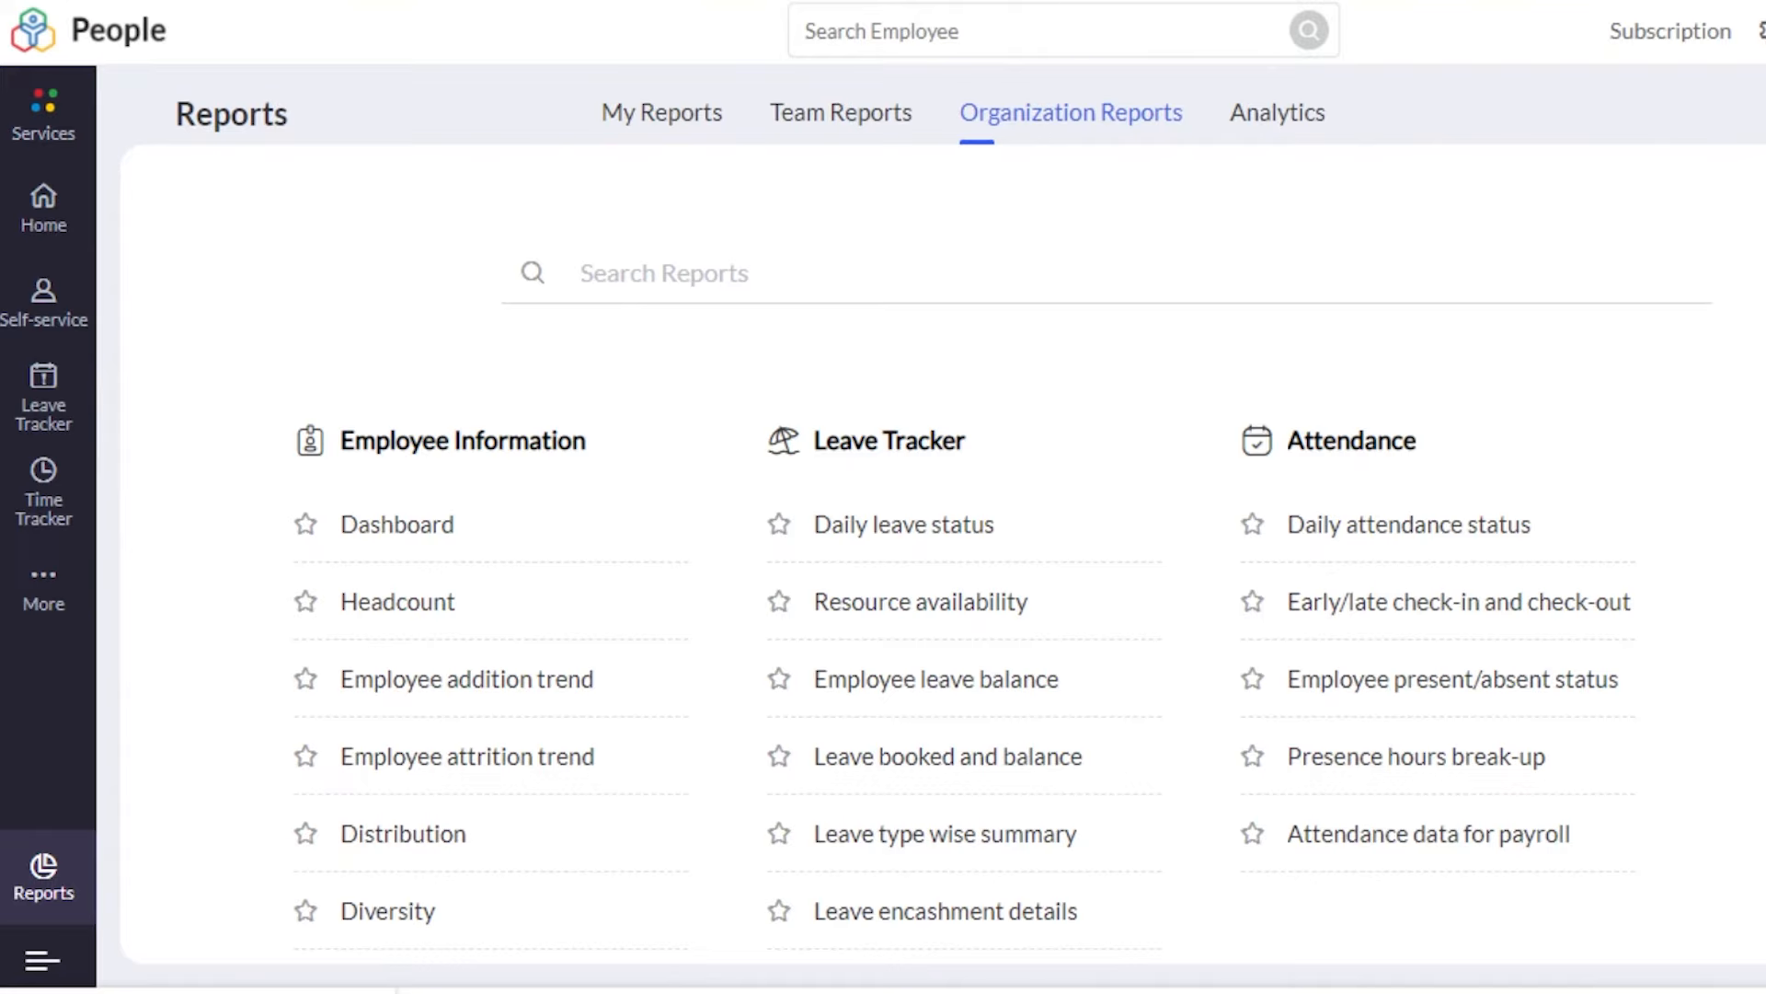
pyautogui.click(57, 105)
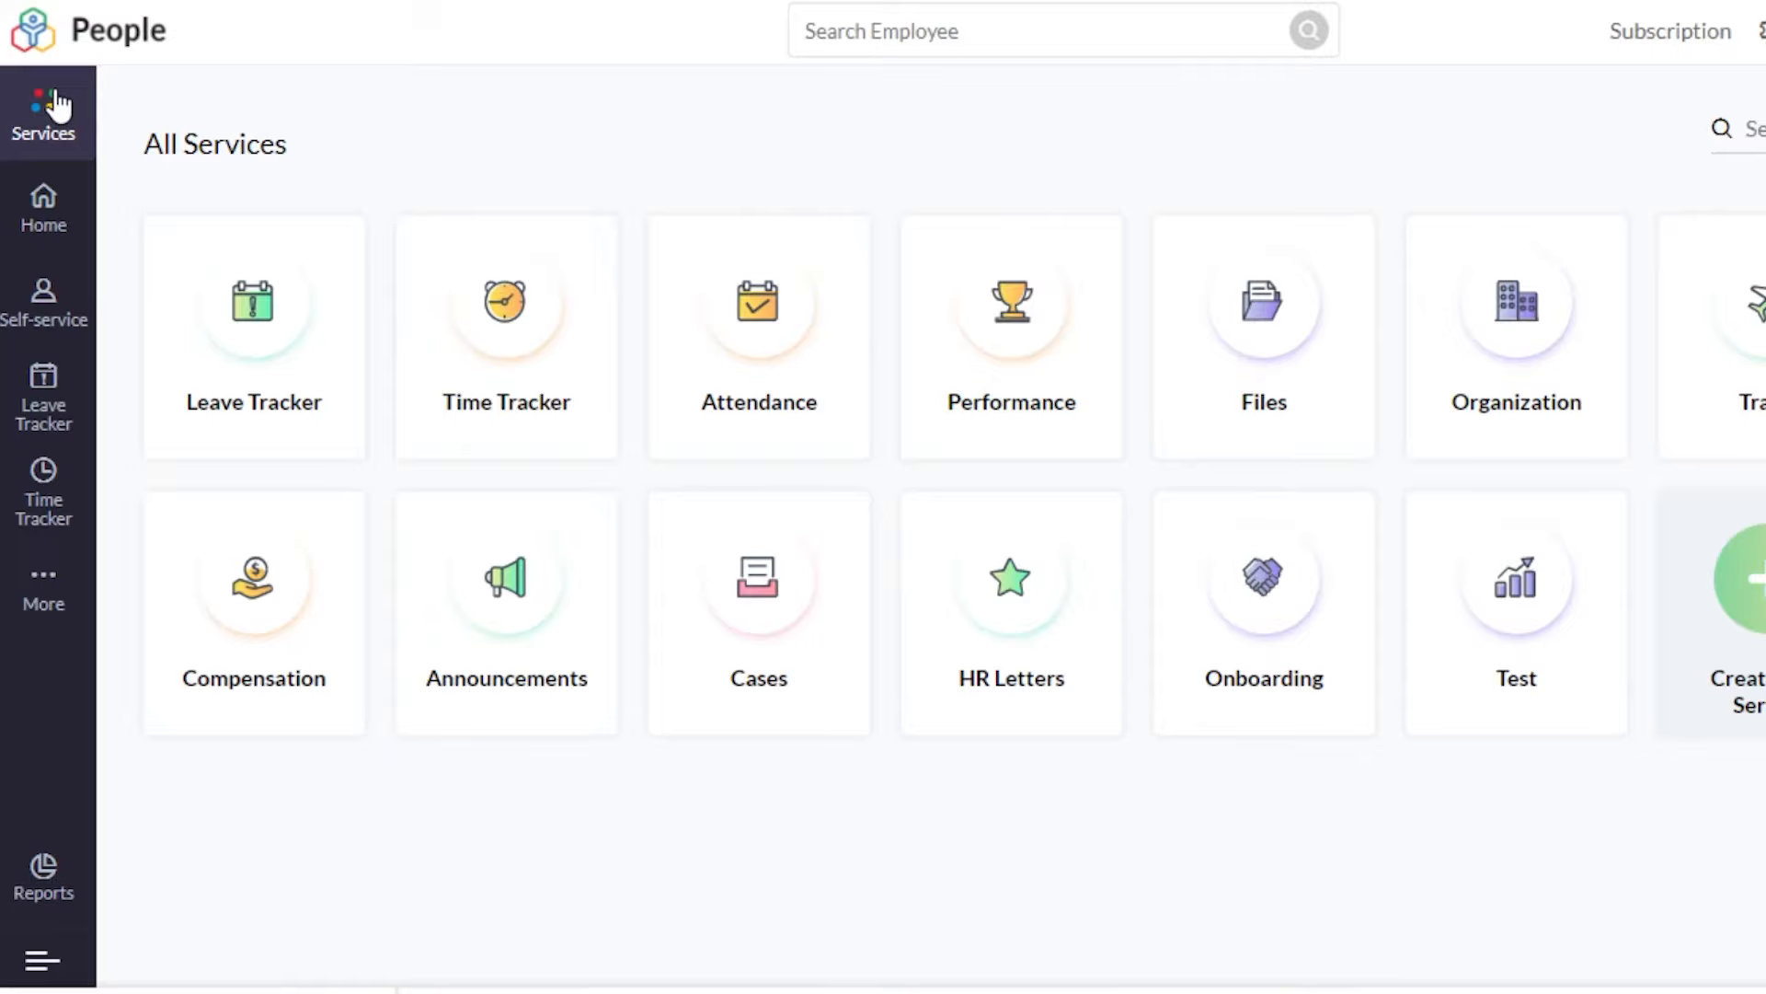